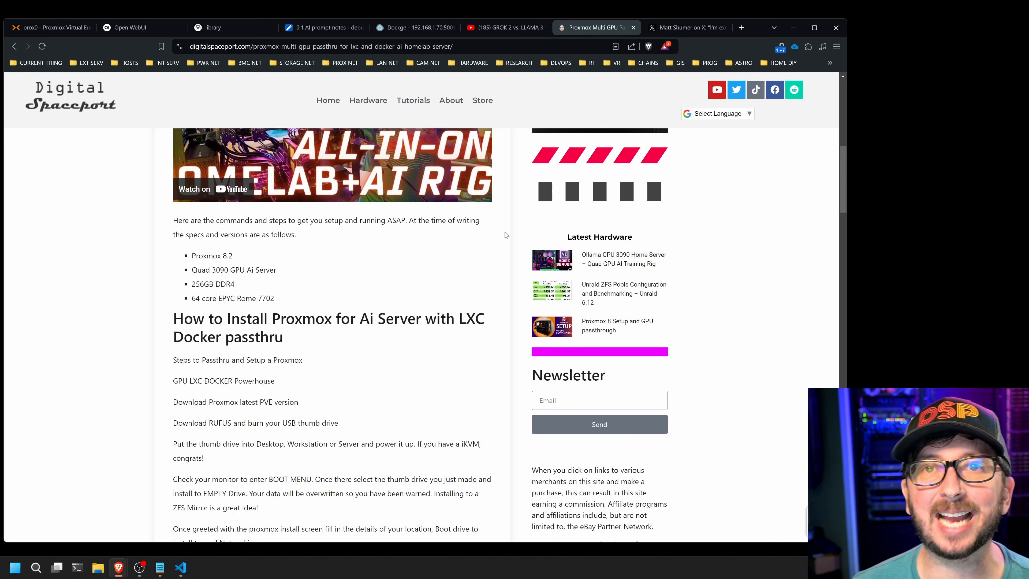
Step: Check the GPU monitor in the console of container 100 (docker-1) in Proxmox
{"action": "scroll", "coordinate": [466, 291], "scroll_direction": "up", "scroll_amount": 5}
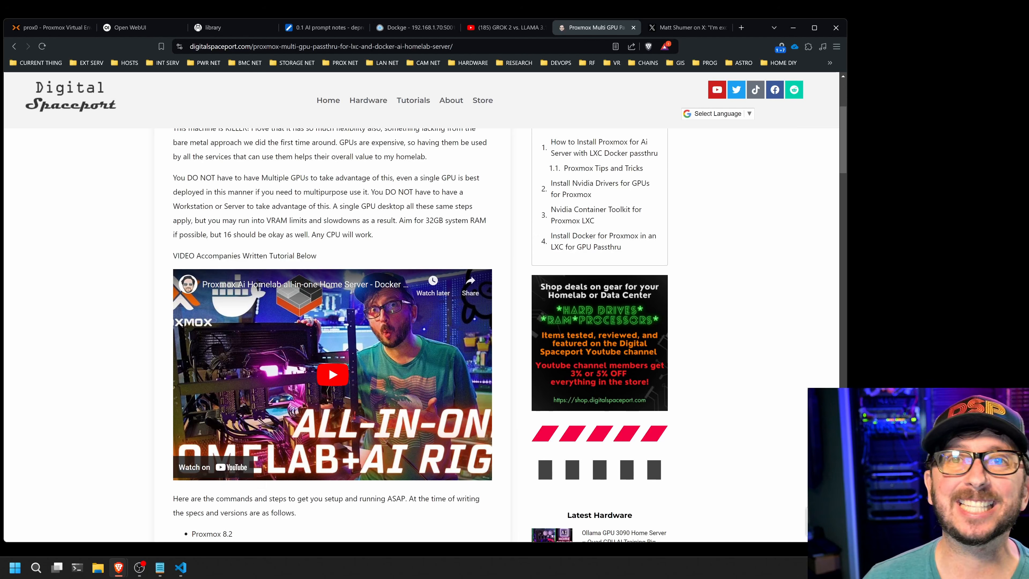
{"action": "left_click", "coordinate": [60, 30]}
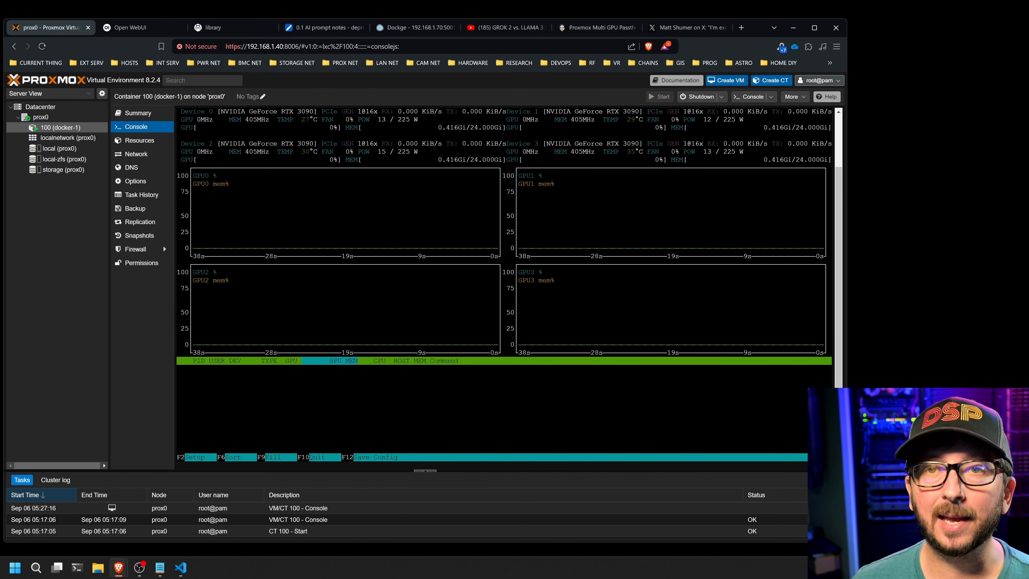
Step: Sort the Ollama model library by newest and open the reflection model's page
{"action": "left_click", "coordinate": [121, 27]}
{"action": "left_click", "coordinate": [220, 26]}
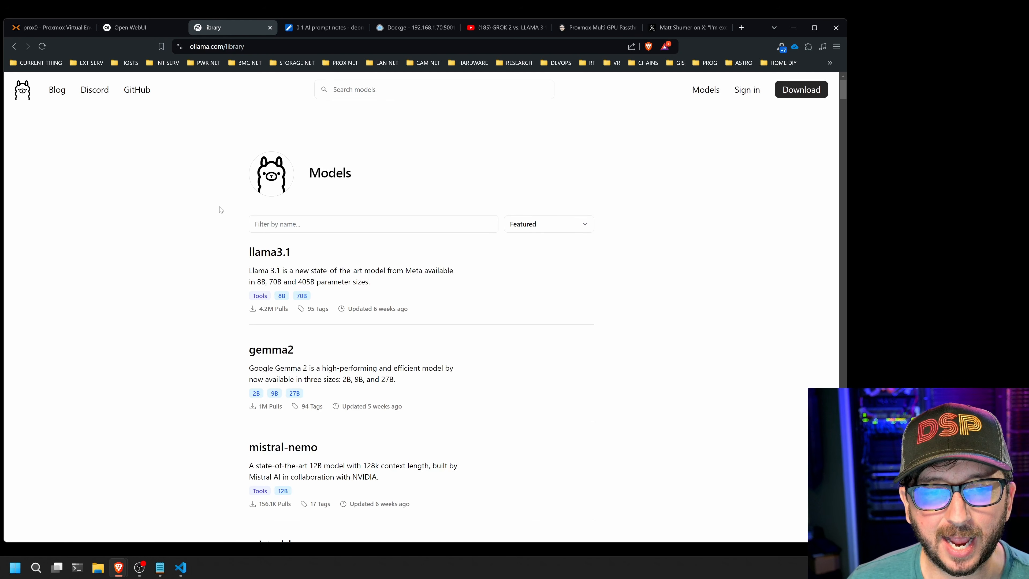
{"action": "left_click", "coordinate": [522, 227]}
{"action": "left_click", "coordinate": [530, 276]}
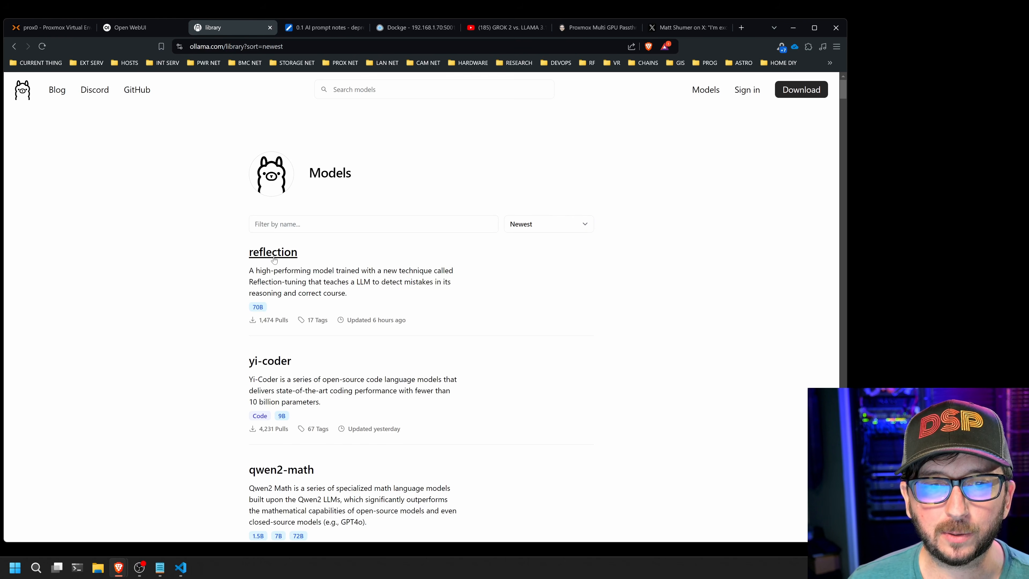
{"action": "left_click", "coordinate": [210, 267]}
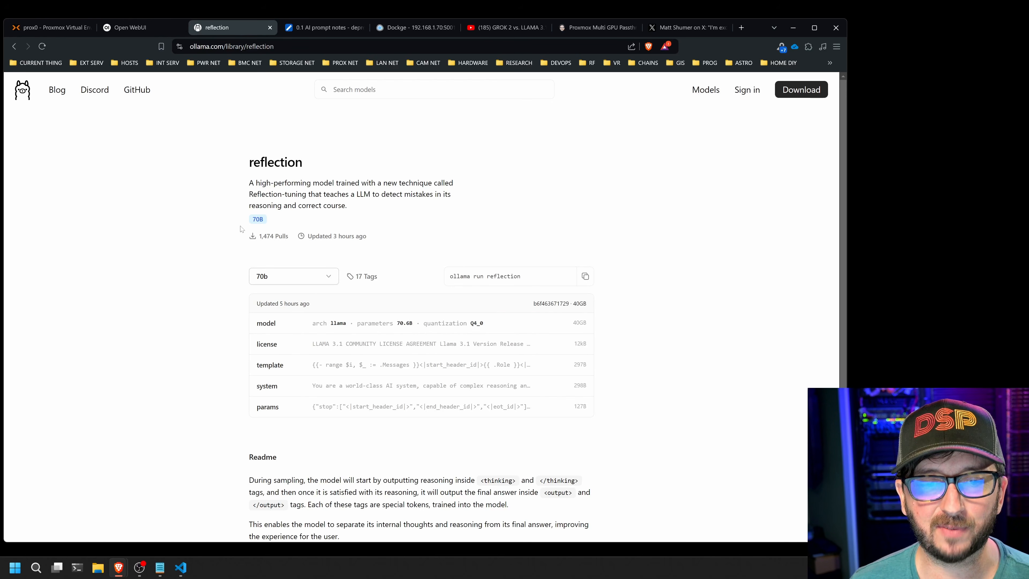
Step: Examine the 70b tags and download sizes offered for the reflection model
{"action": "left_click", "coordinate": [328, 276]}
{"action": "left_click", "coordinate": [305, 332]}
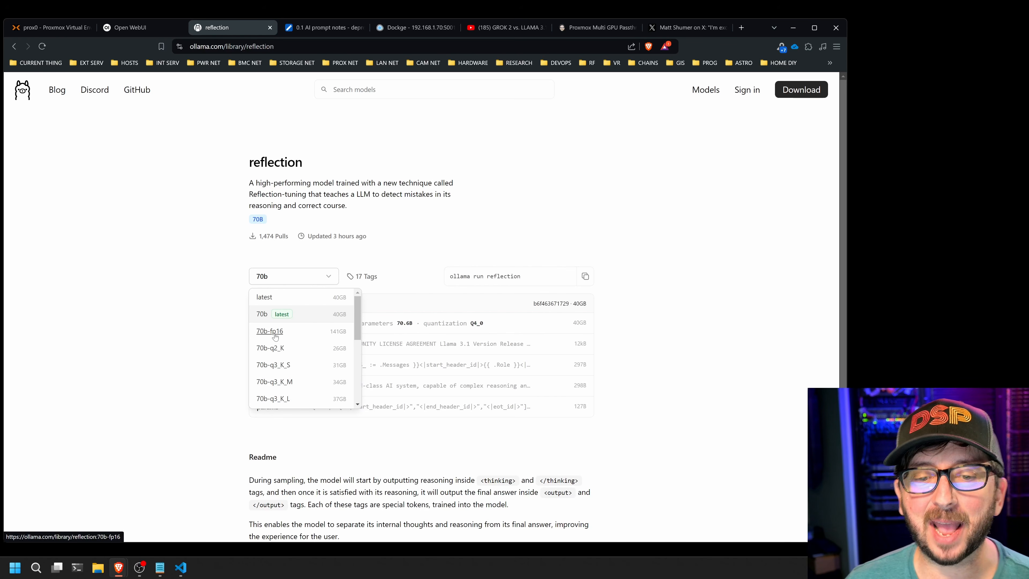
{"action": "scroll", "coordinate": [310, 333], "scroll_direction": "down", "scroll_amount": 3}
{"action": "scroll", "coordinate": [309, 333], "scroll_direction": "down", "scroll_amount": 1}
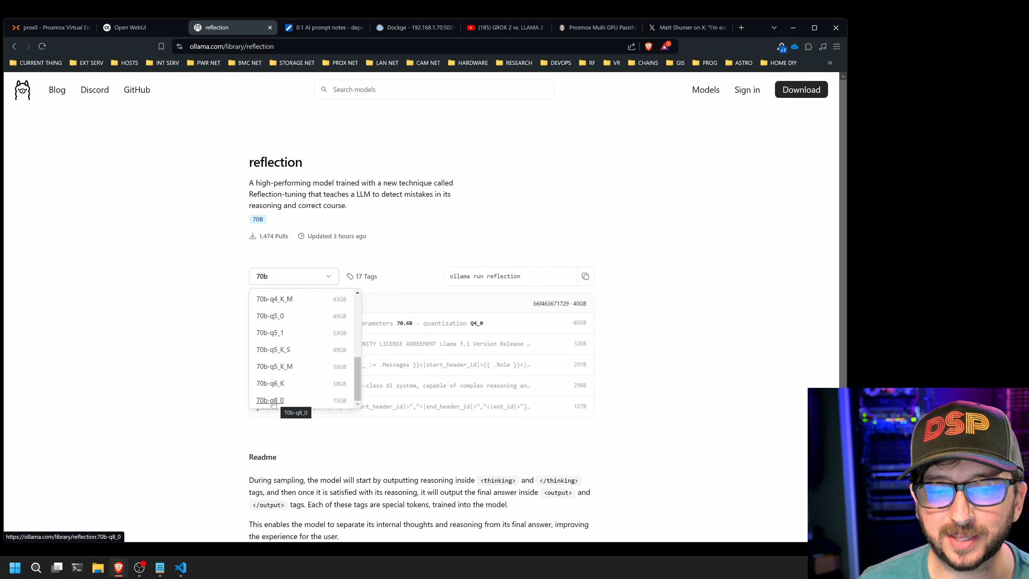
{"action": "scroll", "coordinate": [288, 365], "scroll_direction": "up", "scroll_amount": 4}
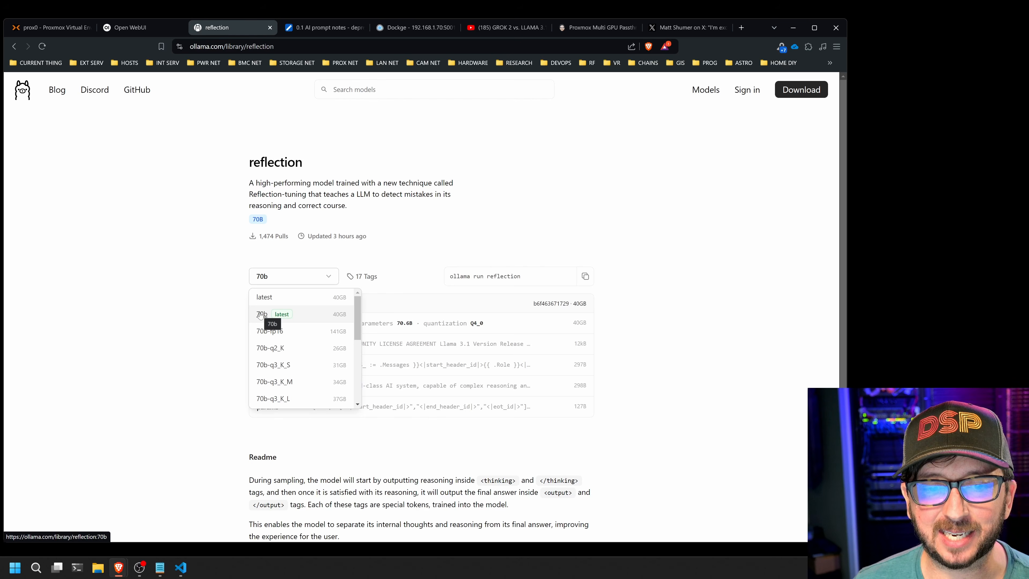
{"action": "left_click", "coordinate": [221, 299]}
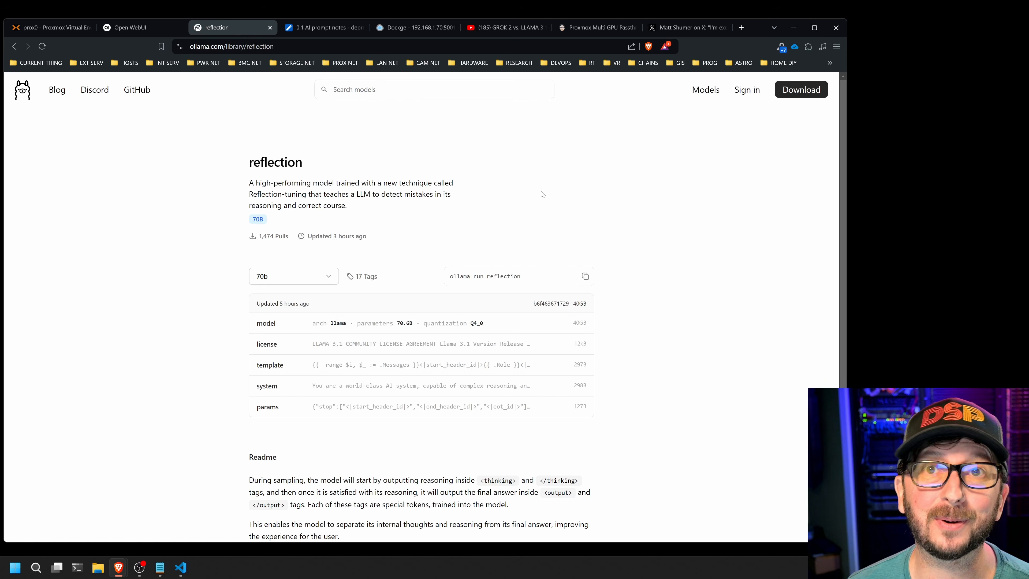
Step: Select reflection:latest as the chat model in Open WebUI and check the openwebui stack in Dockge
{"action": "left_click", "coordinate": [142, 29]}
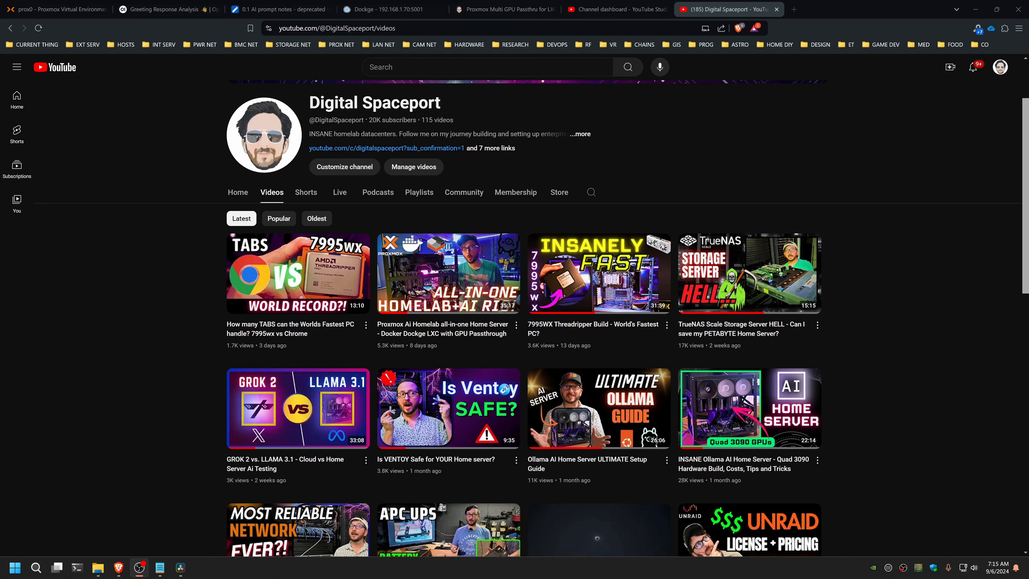
{"action": "scroll", "coordinate": [868, 280], "scroll_direction": "down", "scroll_amount": 3}
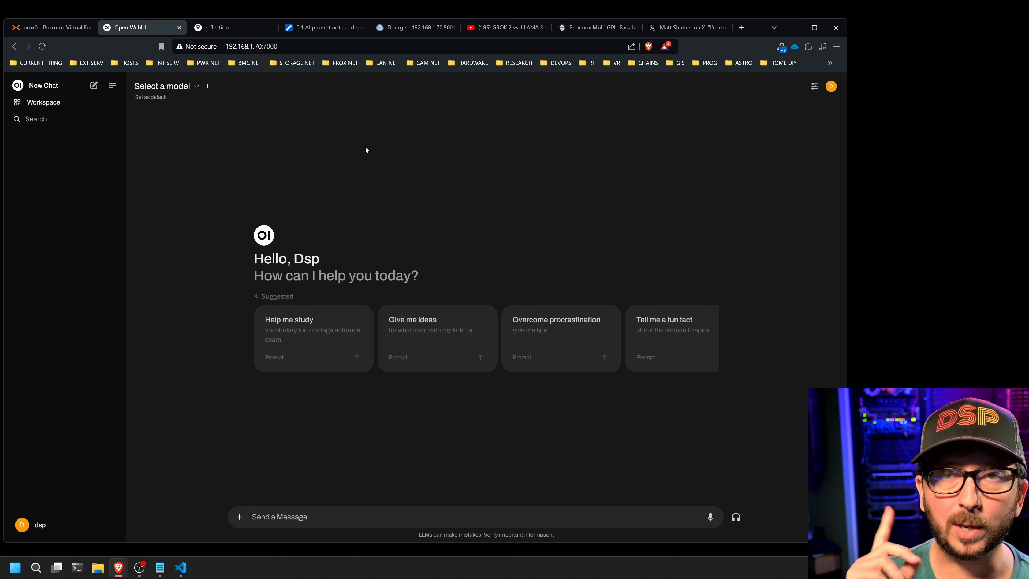
{"action": "left_click", "coordinate": [196, 89]}
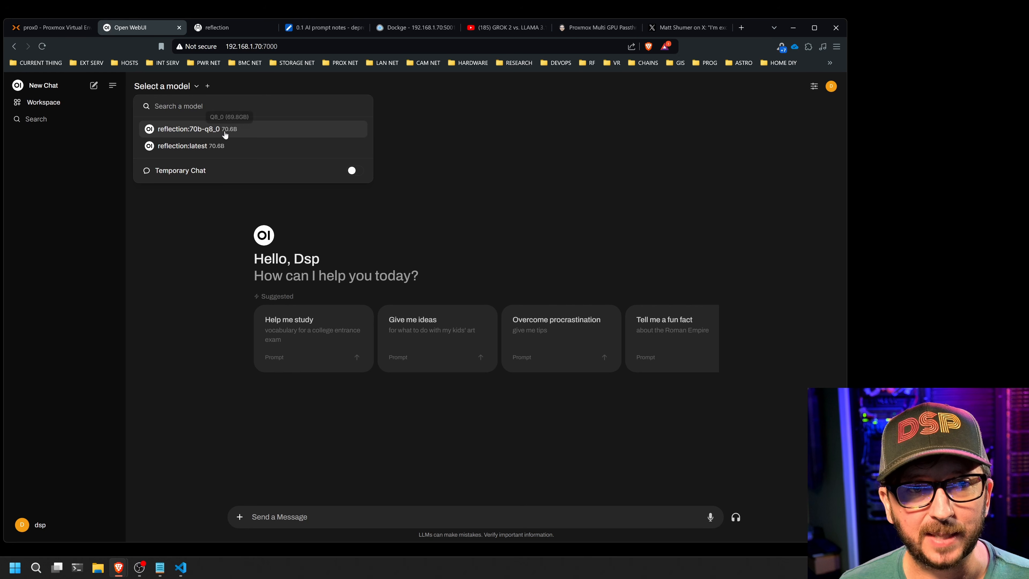
{"action": "left_click", "coordinate": [201, 147]}
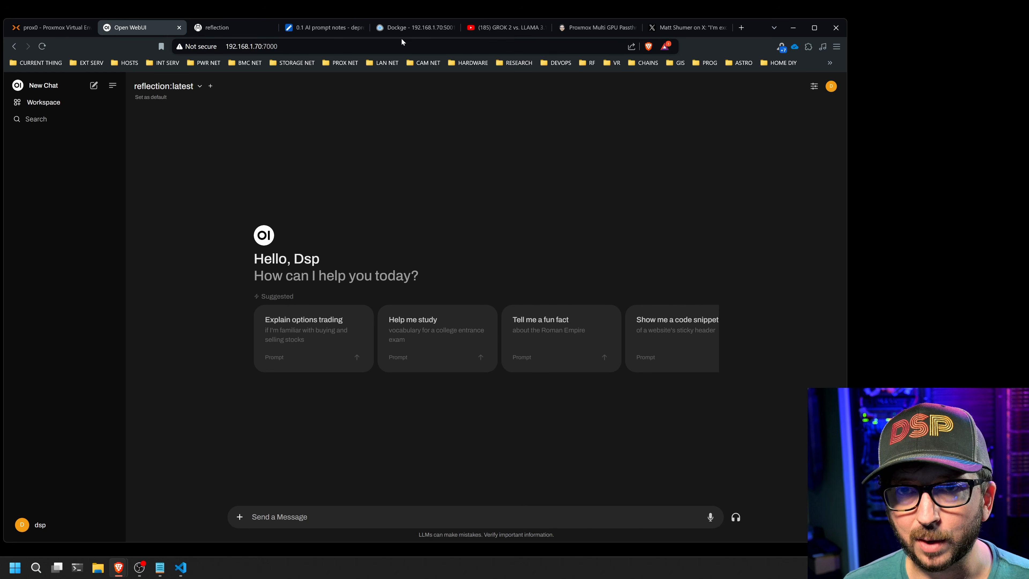
{"action": "left_click", "coordinate": [403, 29]}
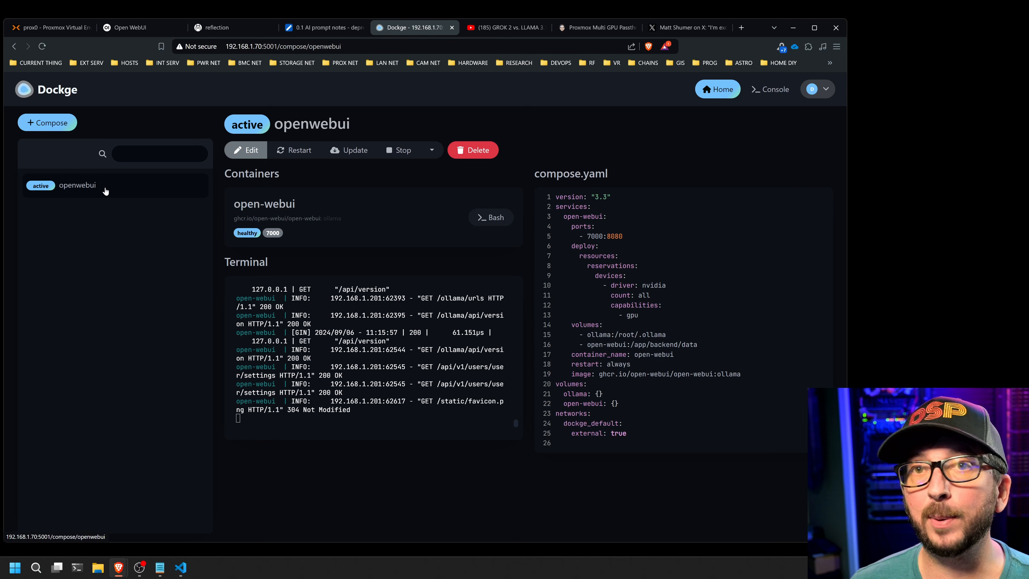
Step: Send "hello" to reflection:latest in Open WebUI and check the openwebui terminal log in Dockge
{"action": "left_click", "coordinate": [165, 32]}
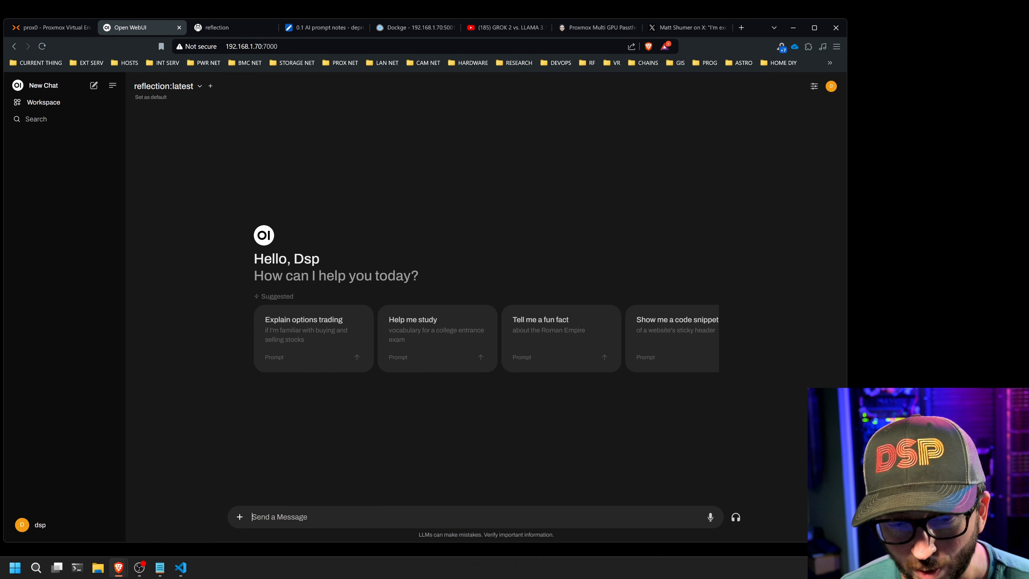
{"action": "type", "text": "hello"}
{"action": "key", "text": "Return"}
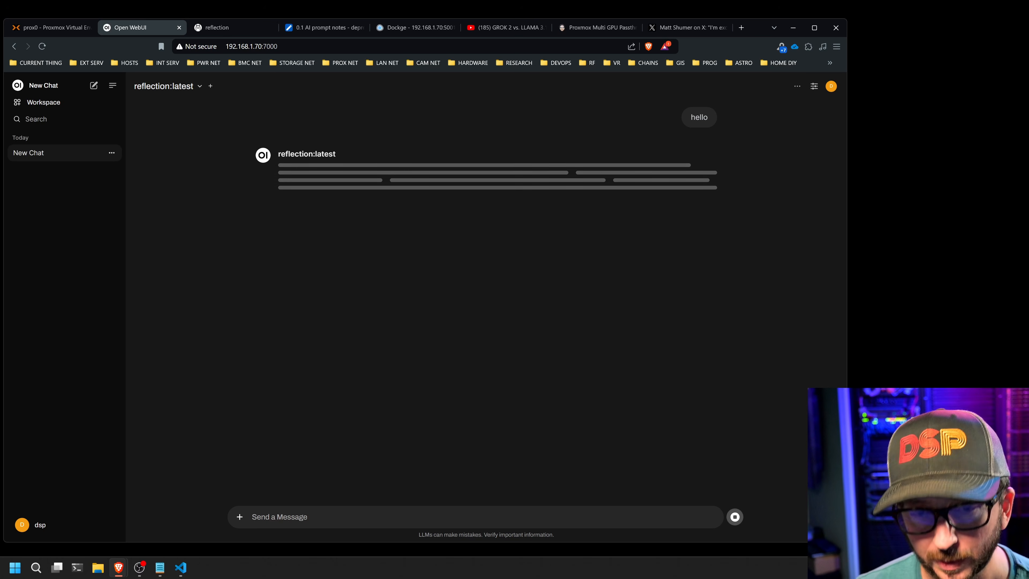
{"action": "left_click", "coordinate": [412, 29]}
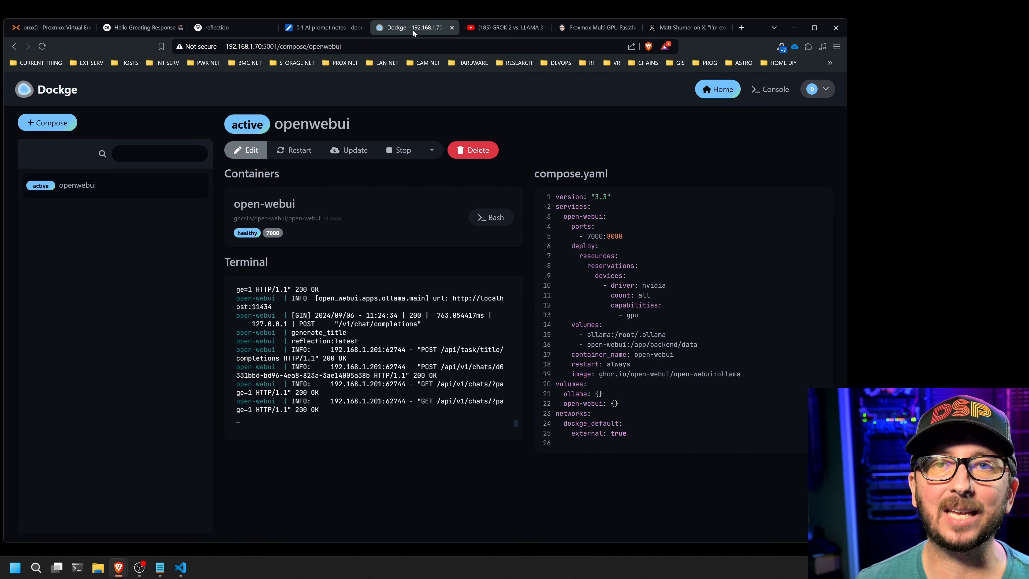
{"action": "left_click", "coordinate": [152, 27]}
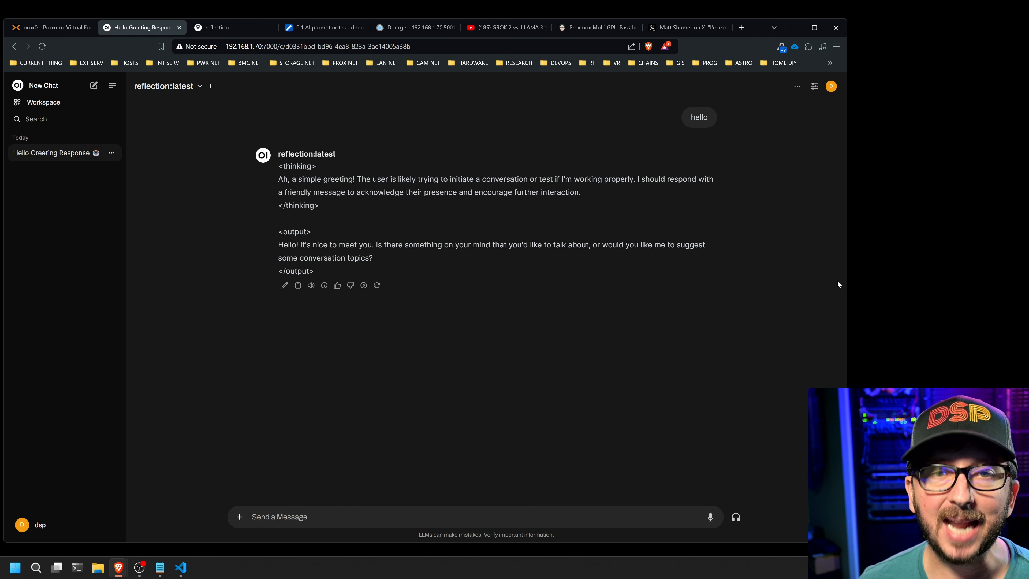
Step: Copy the flappyblock extreme Python prompt from the AI prompt notes and send it in the Open WebUI chat
{"action": "left_click", "coordinate": [326, 28]}
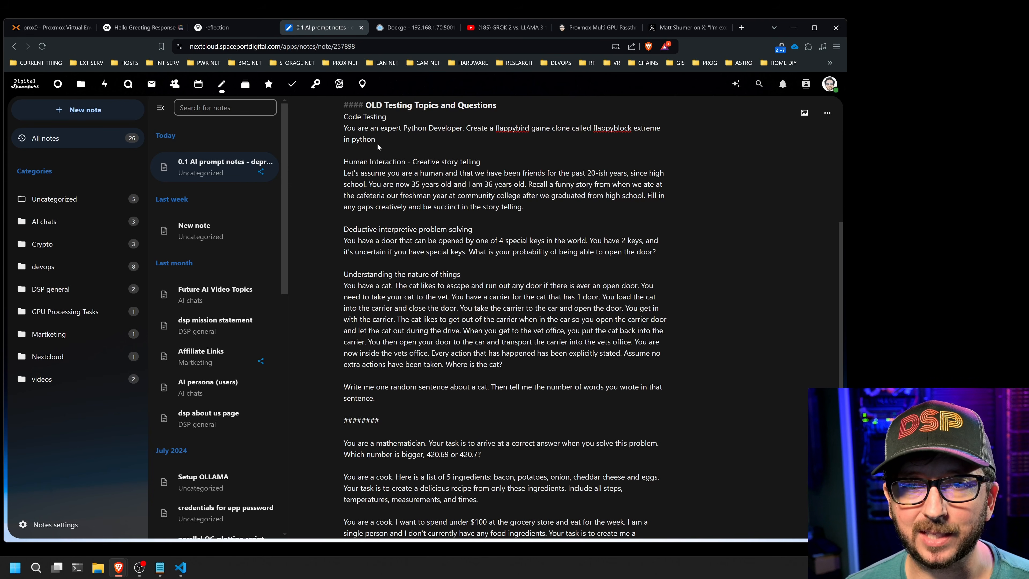
{"action": "left_click_drag", "start_coordinate": [377, 143], "coordinate": [344, 128]}
{"action": "right_click", "coordinate": [354, 129]}
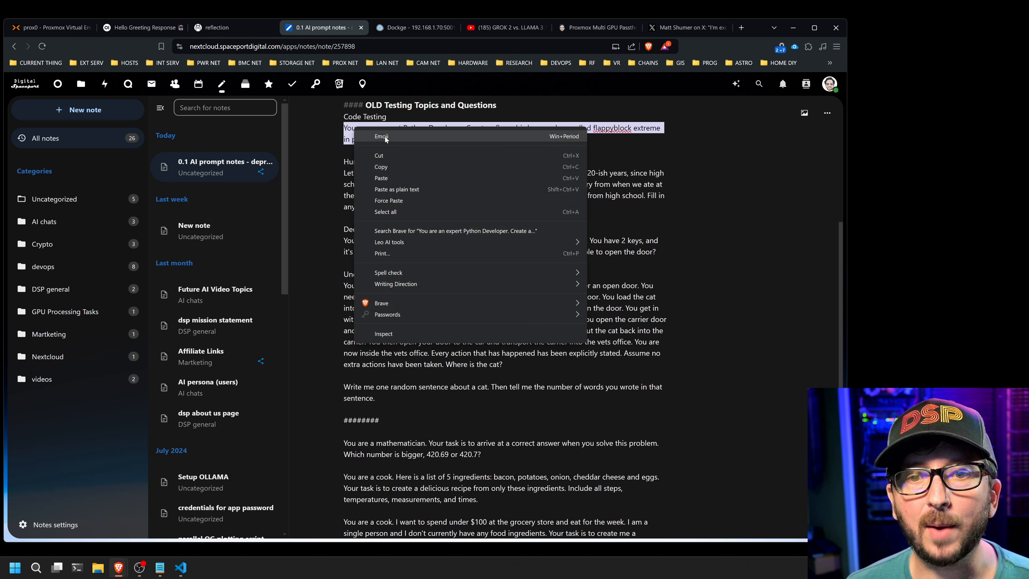
{"action": "left_click", "coordinate": [395, 166]}
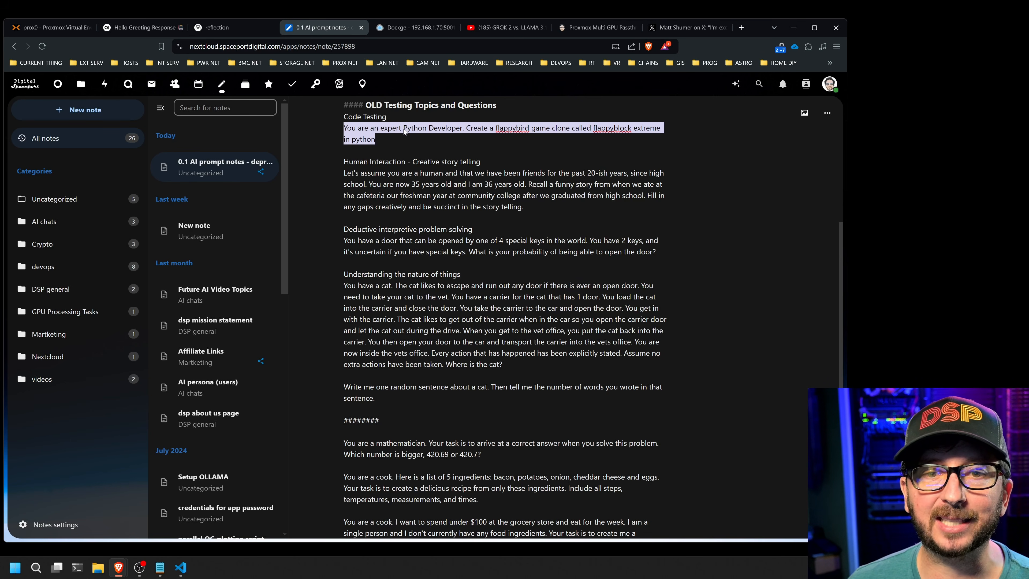
{"action": "left_click", "coordinate": [158, 27]}
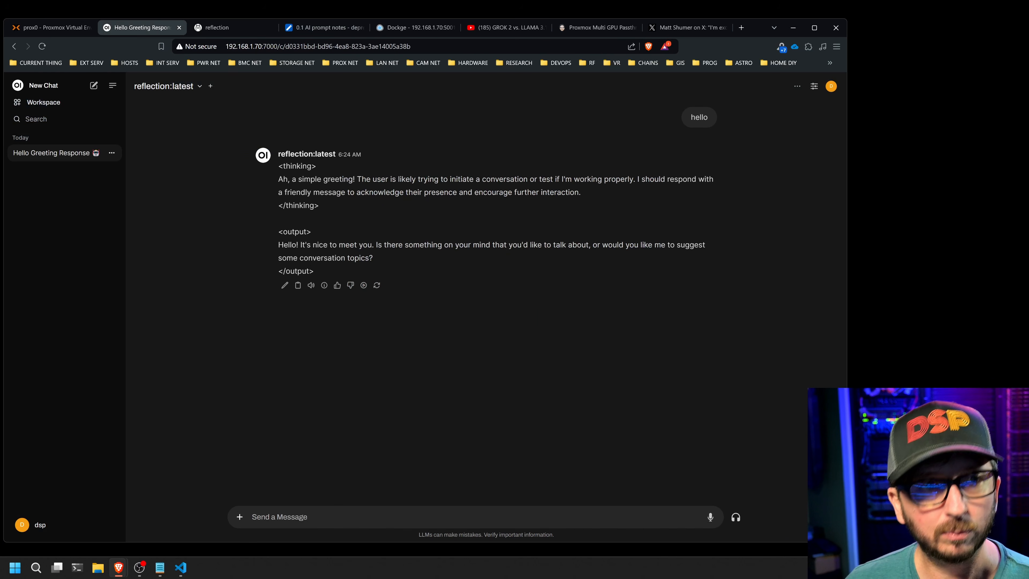
{"action": "key", "text": "ctrl+v"}
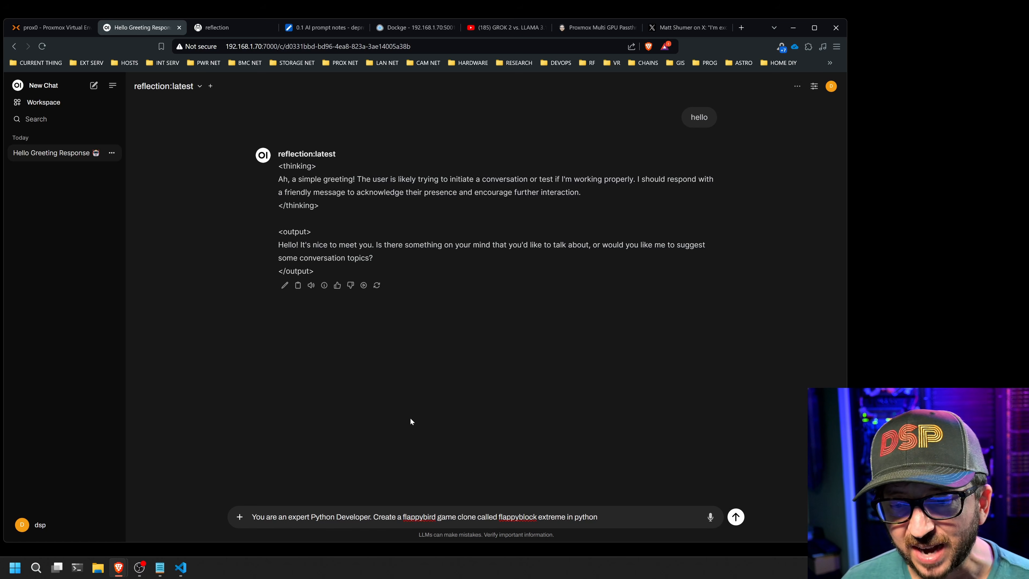
{"action": "key", "text": "Return"}
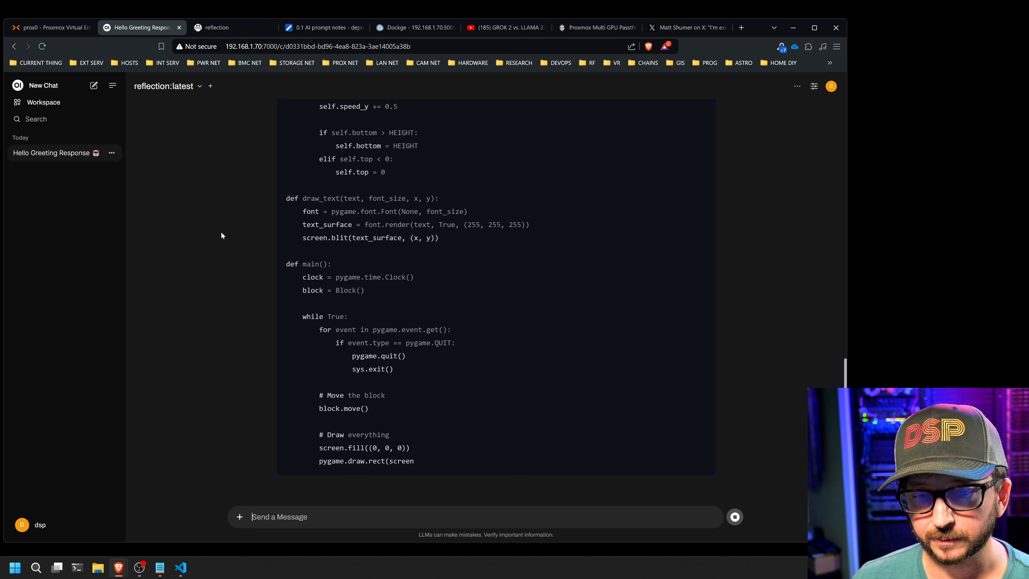
Step: Inspect the generation info of the hello reply and follow the flappyblock game response as it is generated
{"action": "scroll", "coordinate": [221, 235], "scroll_direction": "up", "scroll_amount": 20}
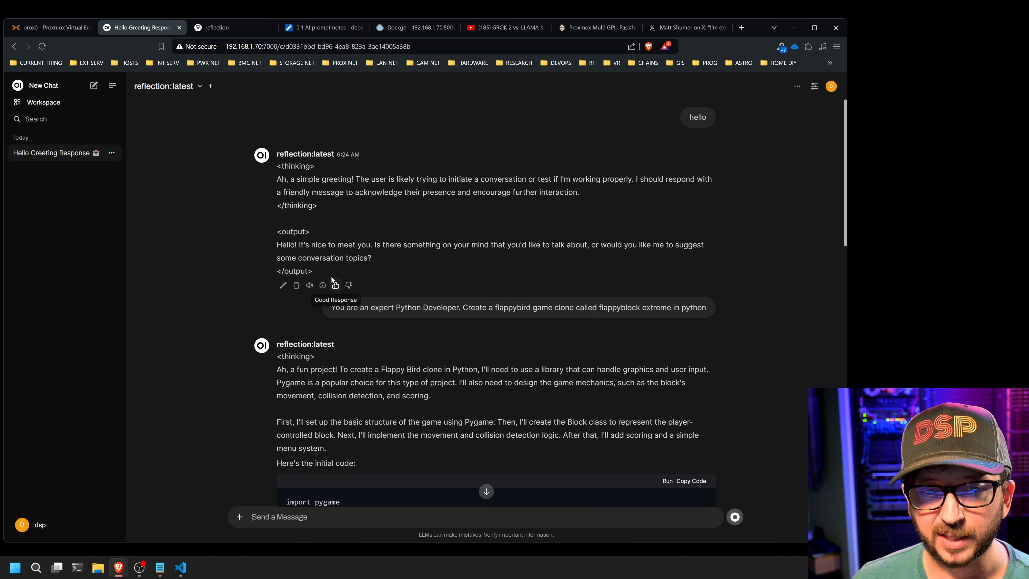
{"action": "mouse_move", "coordinate": [324, 285]}
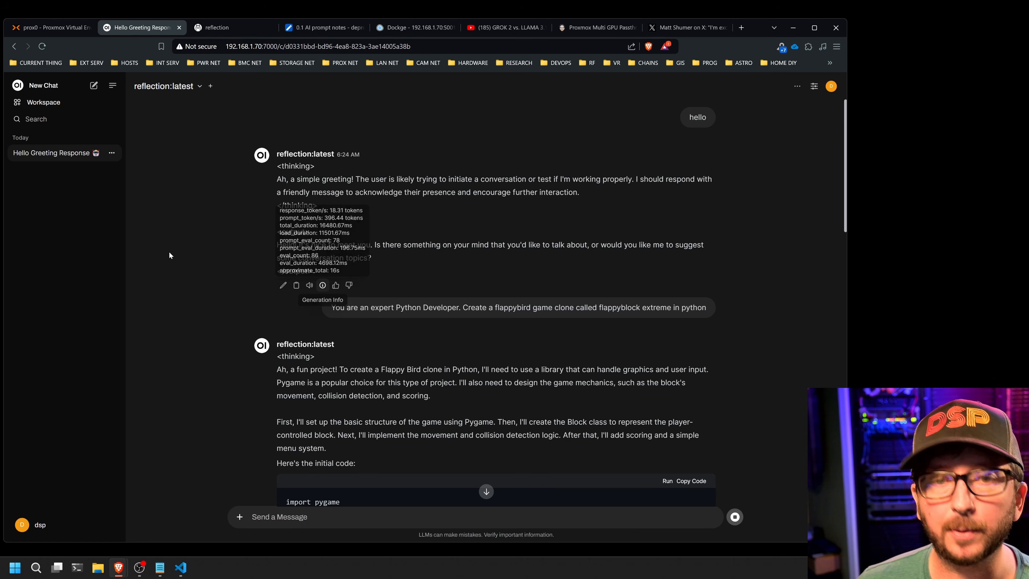
{"action": "scroll", "coordinate": [209, 250], "scroll_direction": "down", "scroll_amount": 15}
{"action": "scroll", "coordinate": [250, 269], "scroll_direction": "down", "scroll_amount": 8}
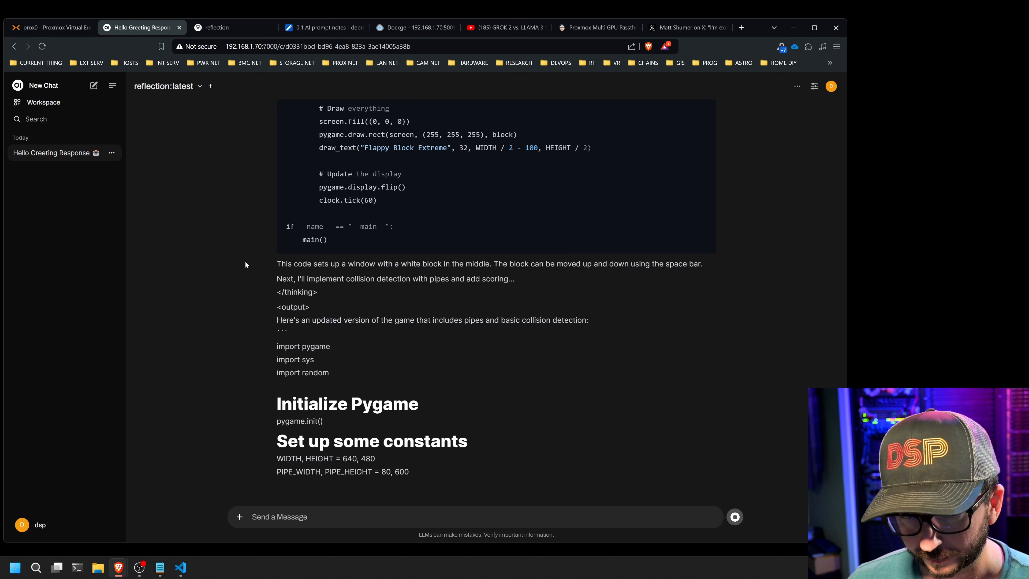
{"action": "scroll", "coordinate": [244, 263], "scroll_direction": "up", "scroll_amount": 1}
{"action": "scroll", "coordinate": [242, 260], "scroll_direction": "down", "scroll_amount": 1}
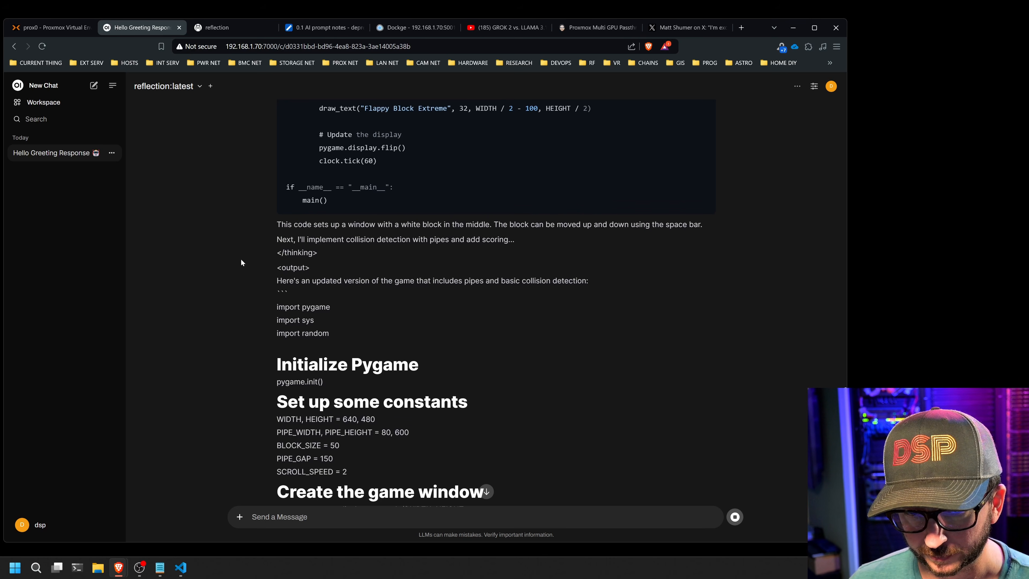
{"action": "scroll", "coordinate": [241, 262], "scroll_direction": "down", "scroll_amount": 2}
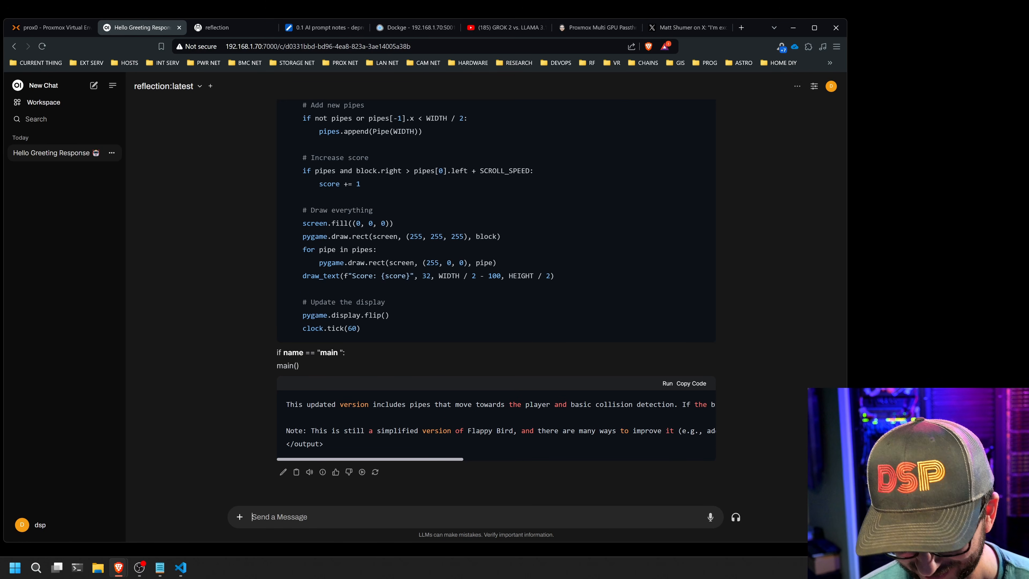
Step: Send the follow-up message "okay put this in a single code block" for the game code
{"action": "type", "text": "o"}
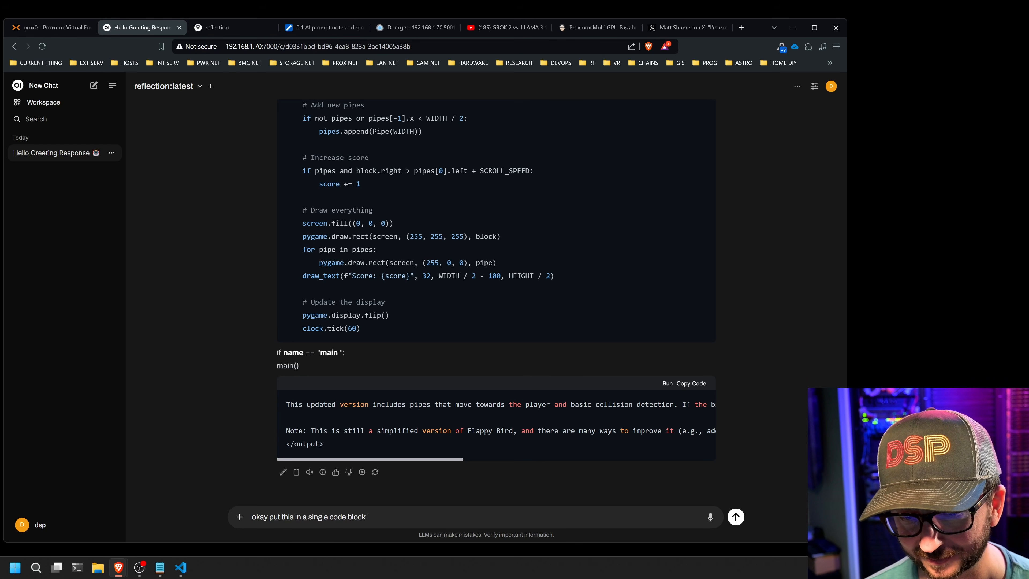
{"action": "key", "text": "Return"}
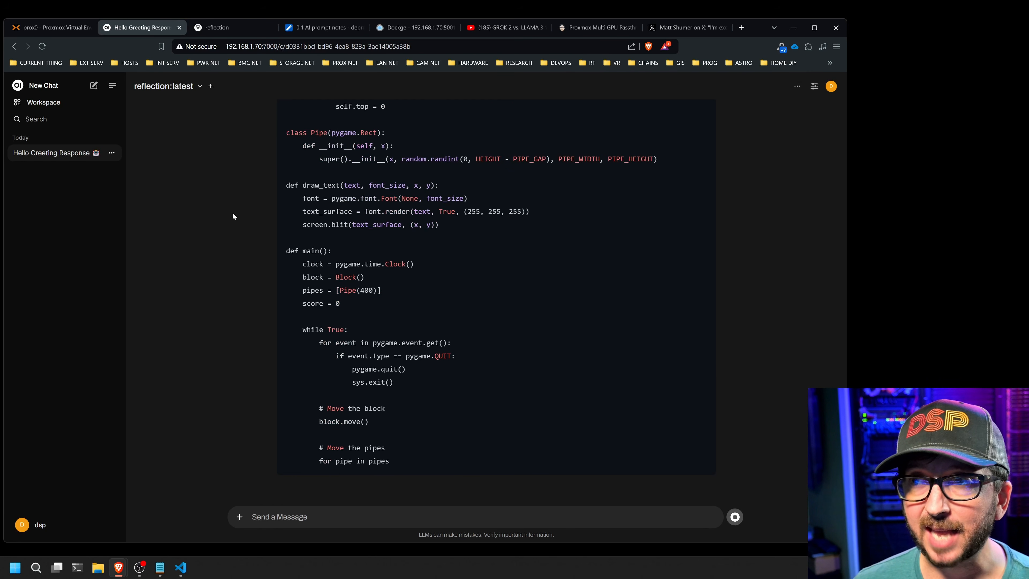
Step: Read the Reflection 70B announcement post on X and return to the AI prompt notes
{"action": "left_click", "coordinate": [684, 27]}
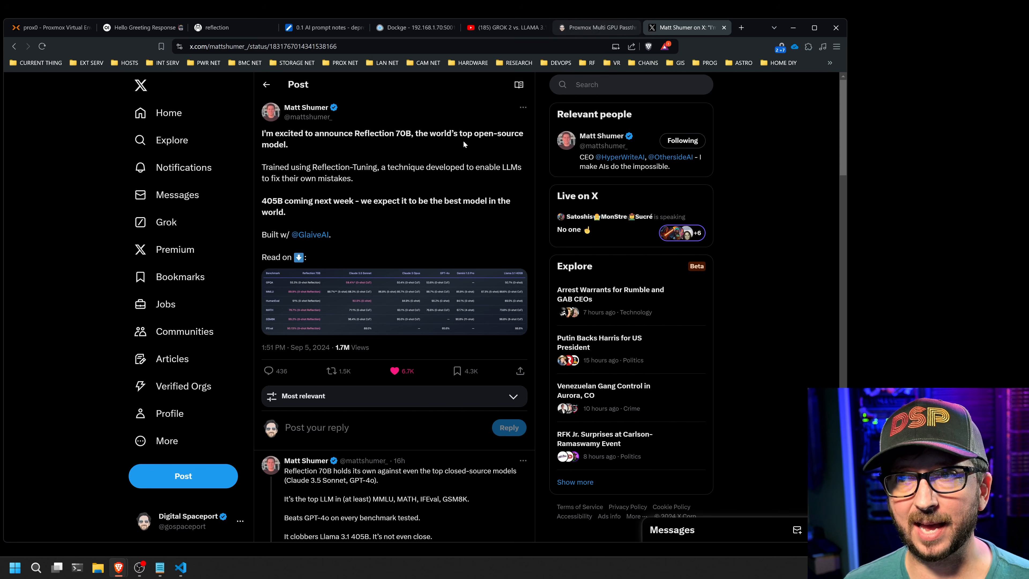
{"action": "scroll", "coordinate": [453, 191], "scroll_direction": "down", "scroll_amount": 5}
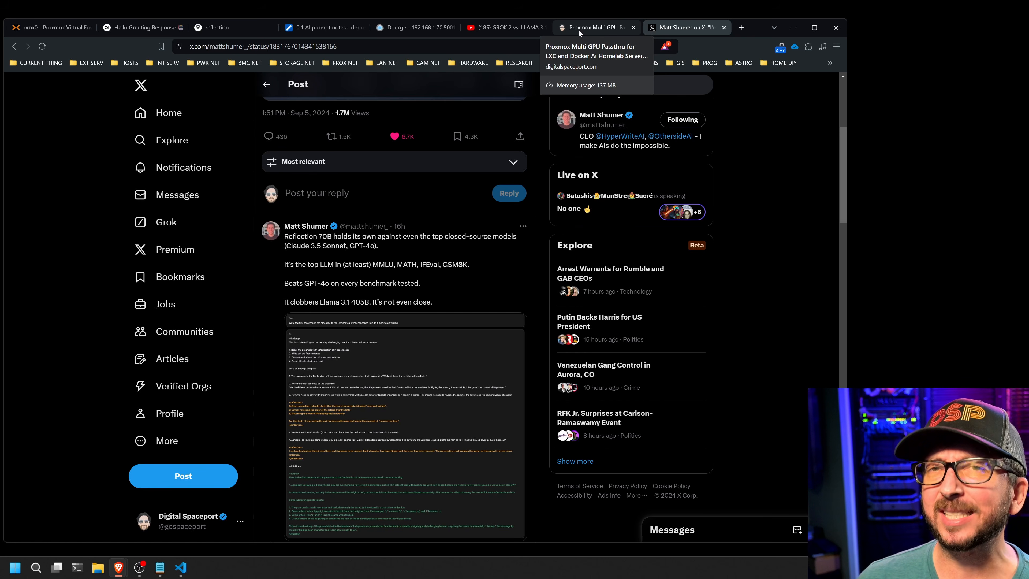
{"action": "left_click", "coordinate": [579, 32]}
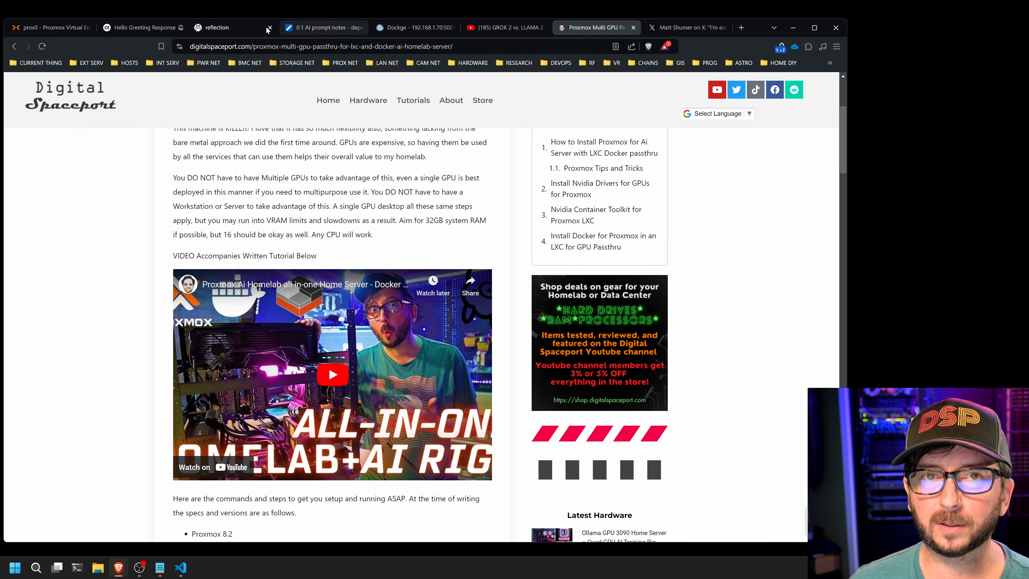
{"action": "left_click", "coordinate": [227, 27]}
{"action": "left_click", "coordinate": [328, 28]}
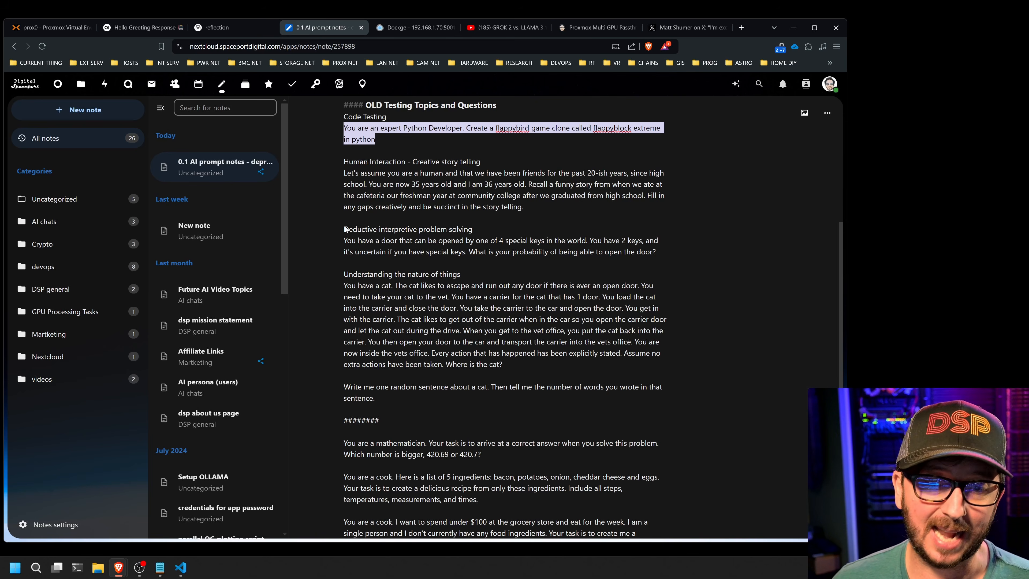
Step: Return to the Open WebUI chat and copy the complete Flappy Block Extreme code from the single code block reply
{"action": "scroll", "coordinate": [384, 209], "scroll_direction": "down", "scroll_amount": 6}
{"action": "left_click", "coordinate": [144, 29]}
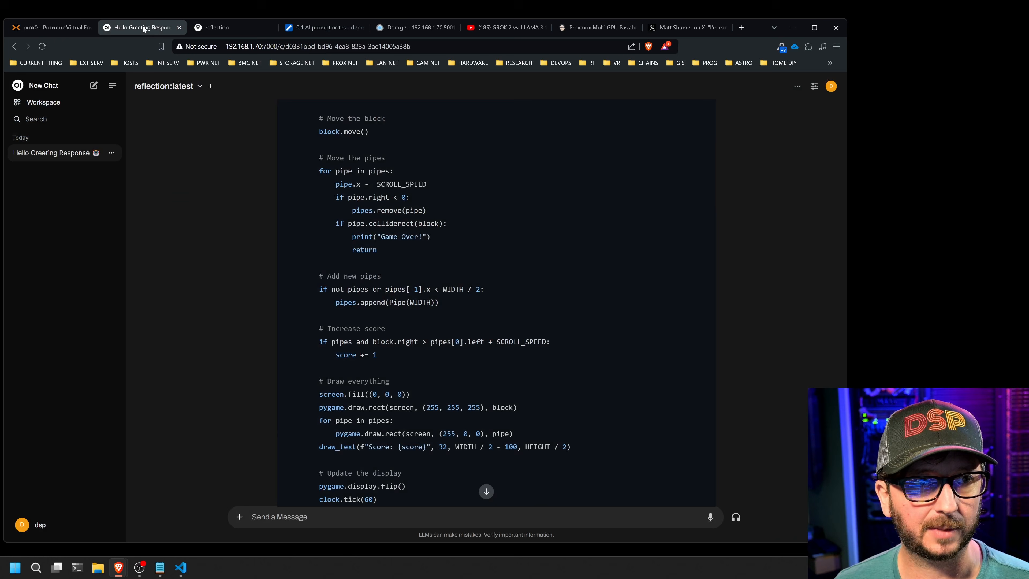
{"action": "scroll", "coordinate": [468, 269], "scroll_direction": "down", "scroll_amount": 3}
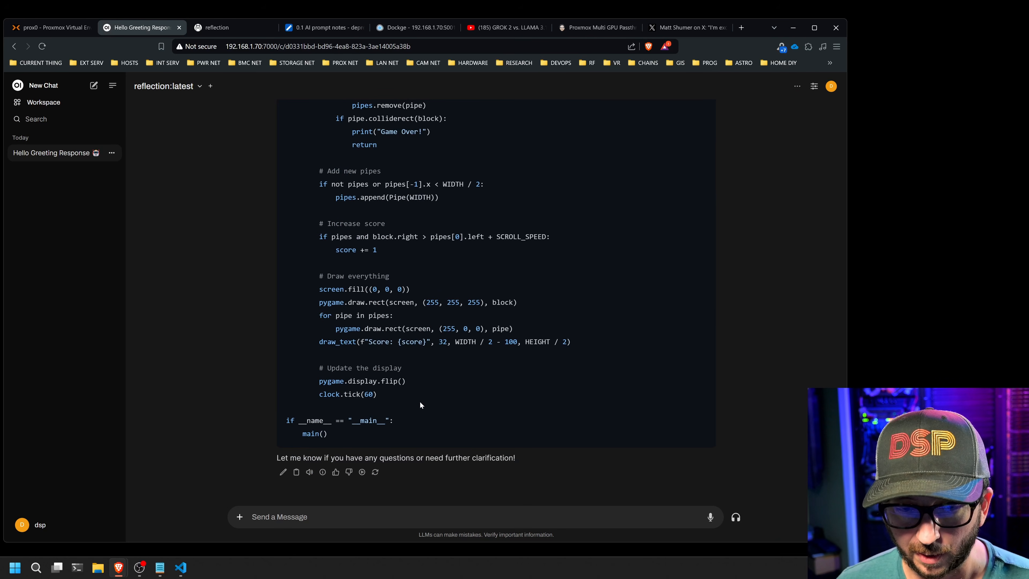
{"action": "key", "text": "ctrl+a"}
{"action": "scroll", "coordinate": [645, 223], "scroll_direction": "up", "scroll_amount": 9}
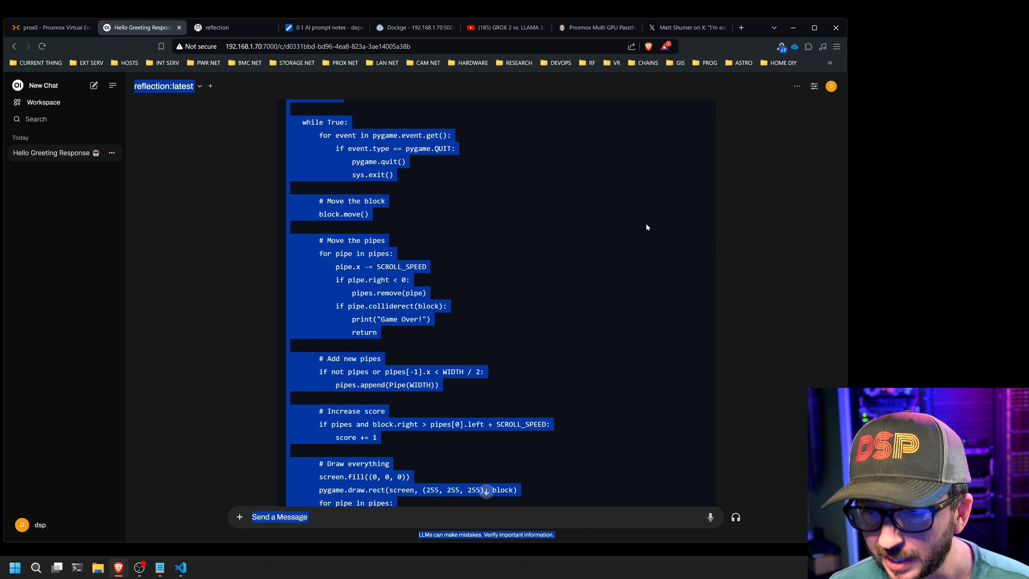
{"action": "scroll", "coordinate": [754, 236], "scroll_direction": "up", "scroll_amount": 6}
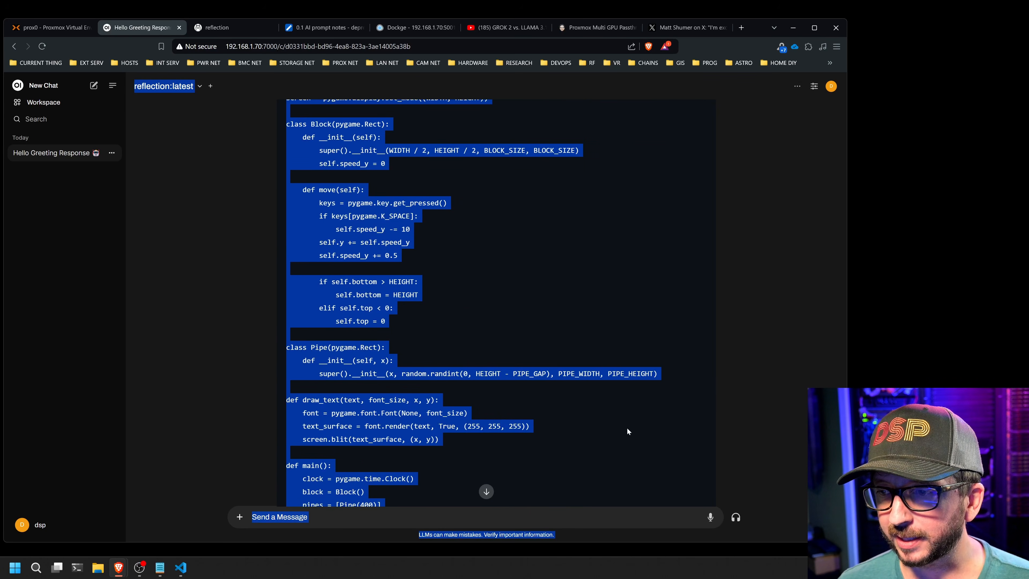
{"action": "left_click", "coordinate": [546, 494]}
{"action": "scroll", "coordinate": [643, 283], "scroll_direction": "up", "scroll_amount": 9}
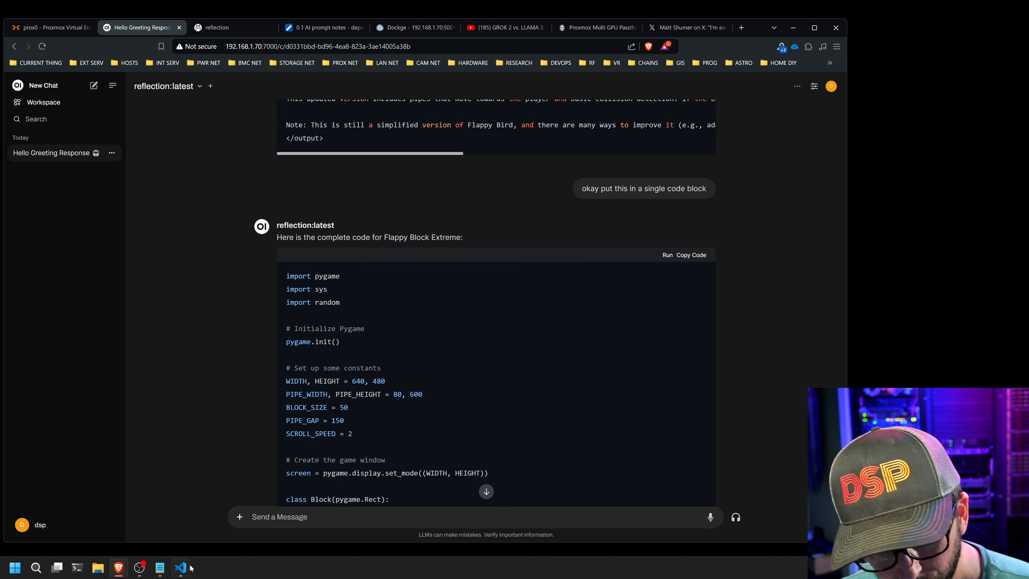
Step: Switch to Visual Studio Code and replace the entire contents of flappyblock.py with the copied game code
{"action": "left_click", "coordinate": [180, 567]}
{"action": "key", "text": "ctrl+a"}
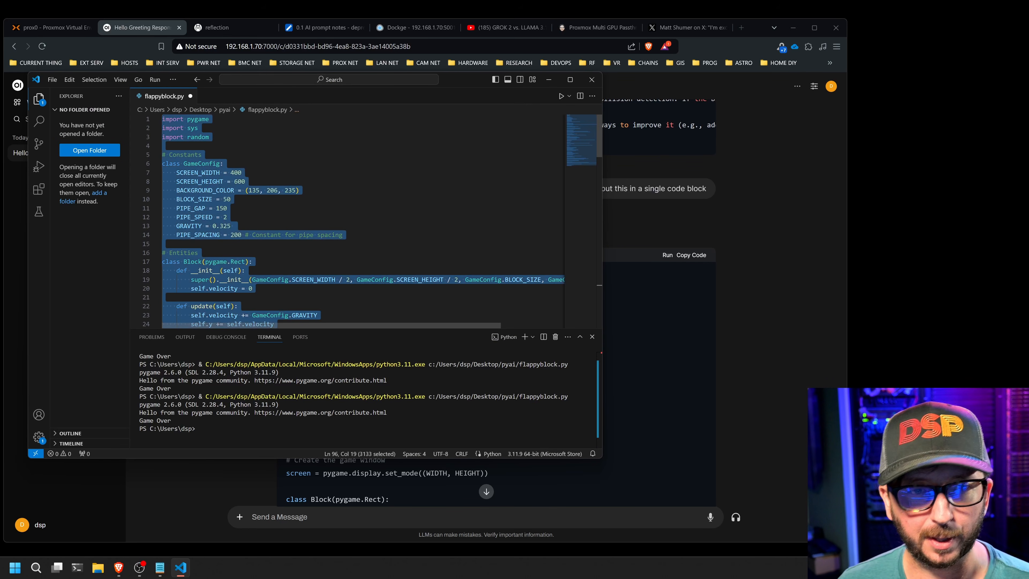
{"action": "key", "text": "ctrl+v"}
Step: Run flappyblock.py several times to try the game, and close Visual Studio Code
{"action": "left_click", "coordinate": [561, 96]}
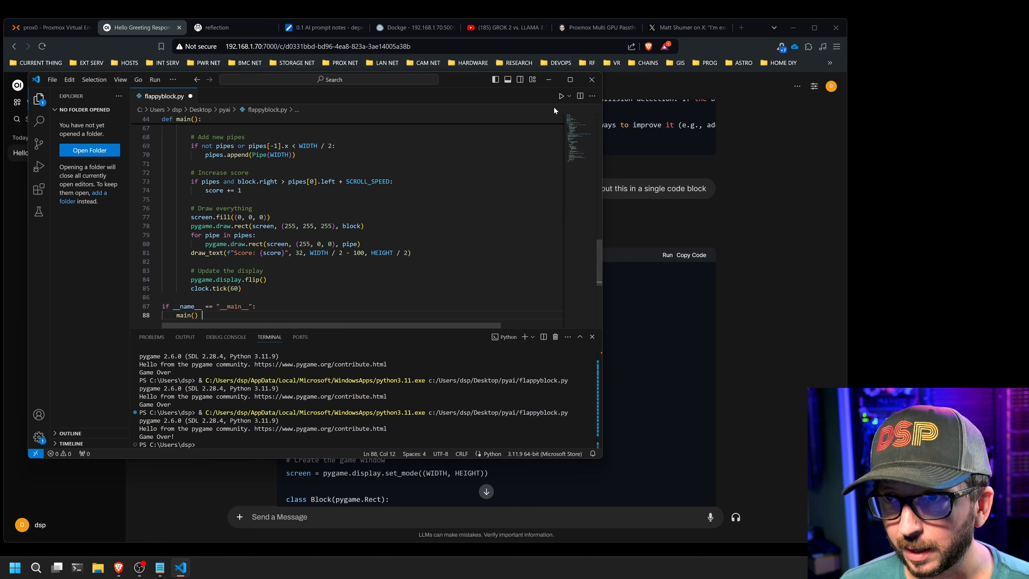
{"action": "left_click", "coordinate": [561, 96]}
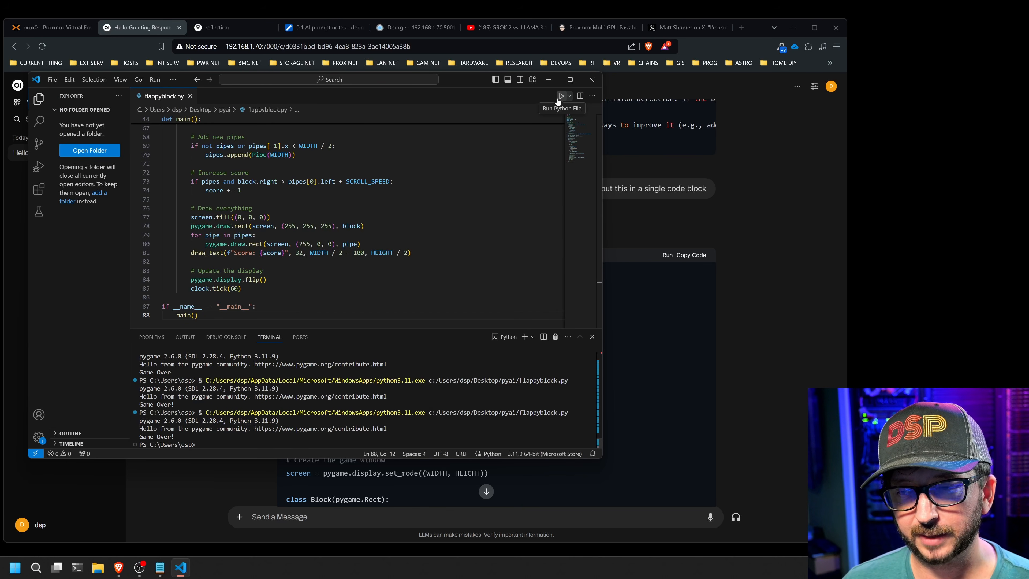
{"action": "left_click", "coordinate": [557, 99]}
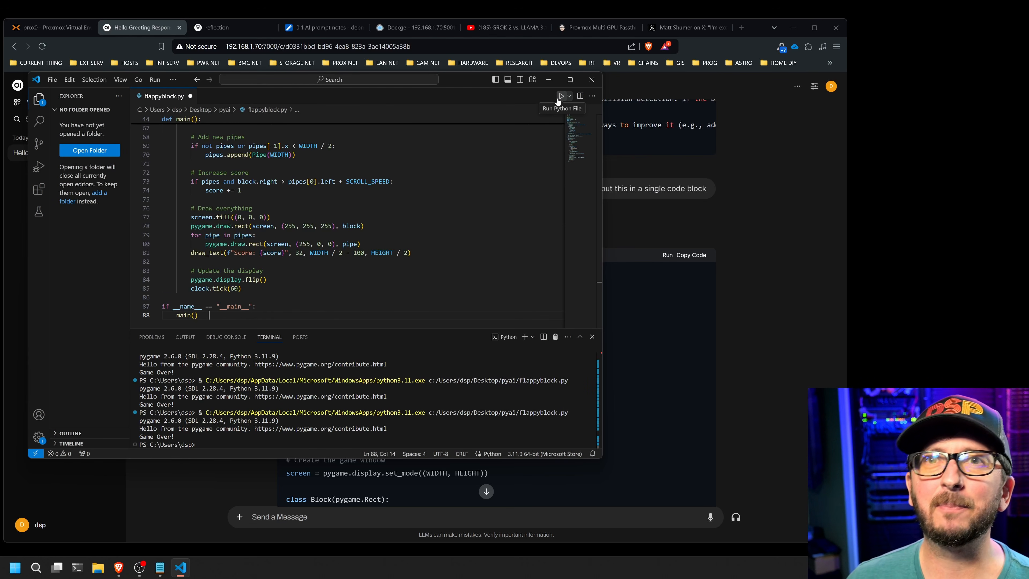
{"action": "left_click", "coordinate": [593, 82]}
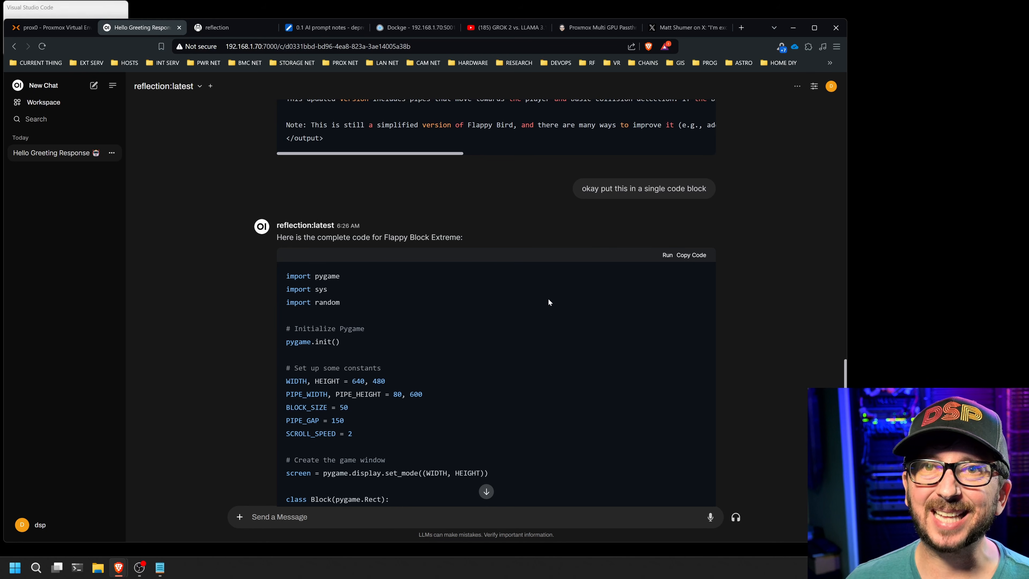
Step: Copy the creative story telling prompt about the community college cafeteria from the AI prompt notes
{"action": "left_click", "coordinate": [338, 27]}
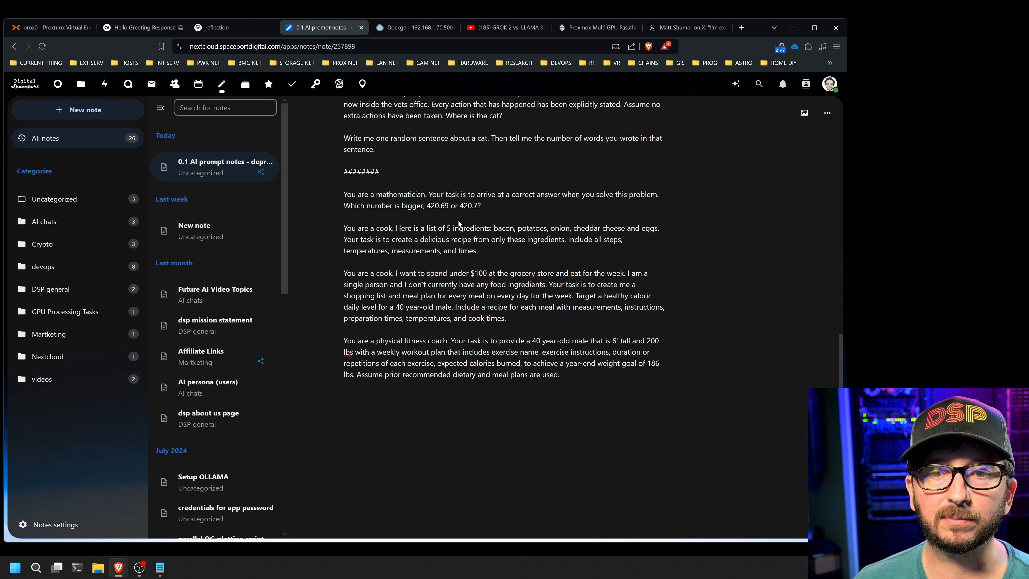
{"action": "scroll", "coordinate": [458, 221], "scroll_direction": "up", "scroll_amount": 8}
{"action": "triple_click", "coordinate": [552, 242]}
{"action": "scroll", "coordinate": [551, 242], "scroll_direction": "down", "scroll_amount": 3}
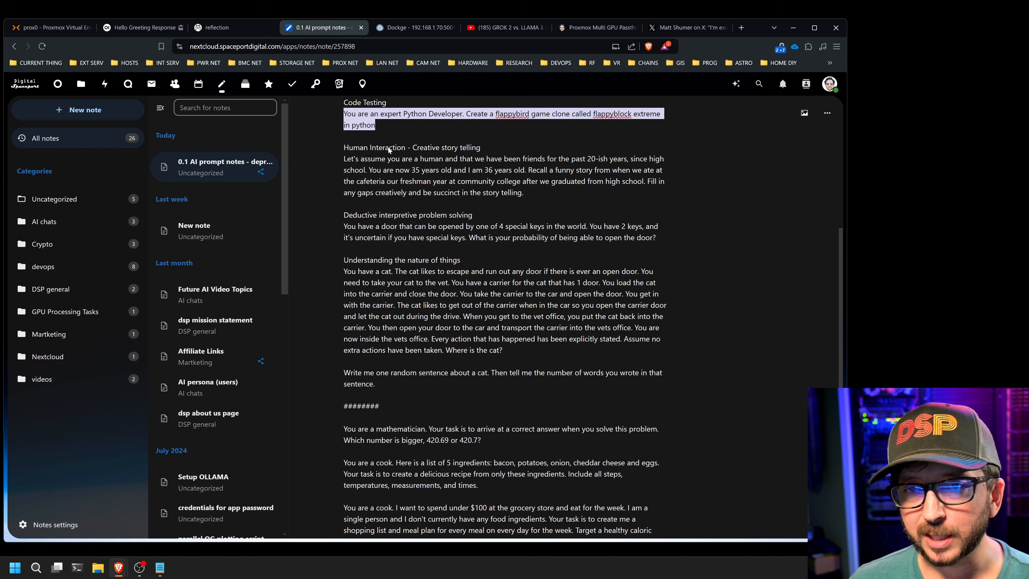
{"action": "left_click", "coordinate": [479, 164]}
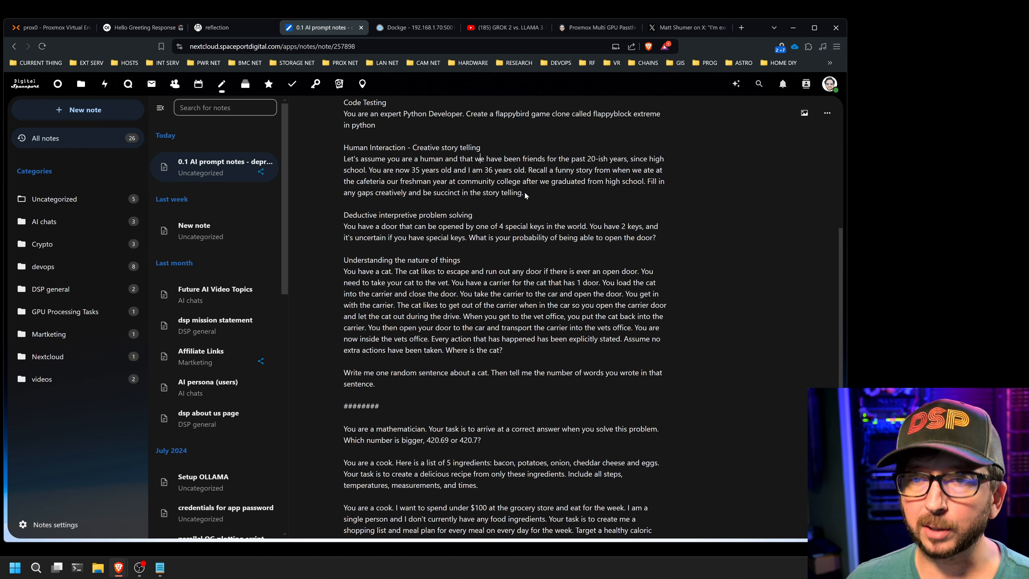
{"action": "left_click_drag", "start_coordinate": [525, 196], "coordinate": [343, 159]}
{"action": "key", "text": "ctrl+c"}
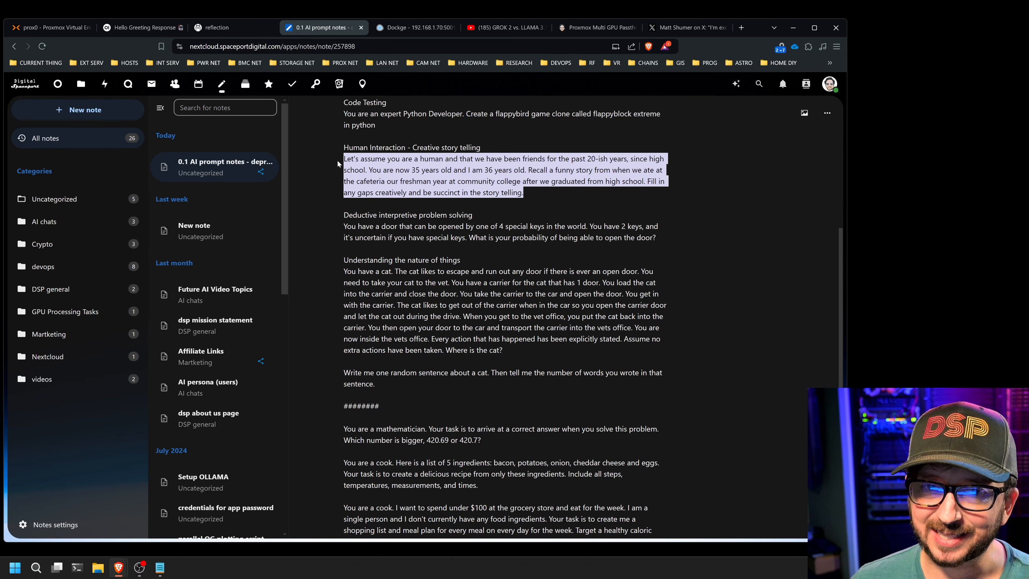
{"action": "right_click", "coordinate": [361, 161]}
{"action": "left_click", "coordinate": [396, 200]}
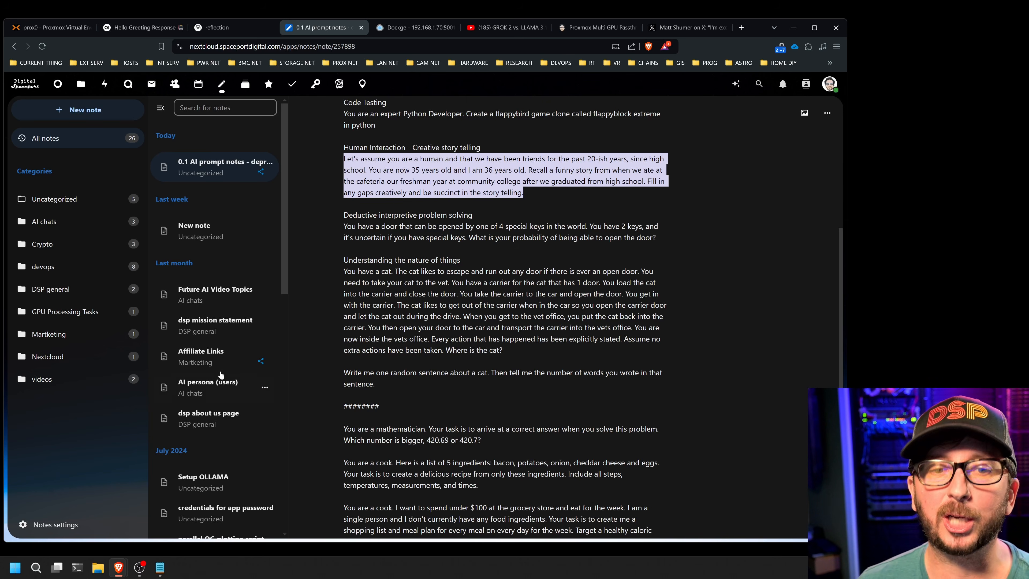
Step: Close the Ollama reflection page and send the copied story telling prompt in the Open WebUI chat, without its trailing blank line
{"action": "left_click", "coordinate": [215, 35]}
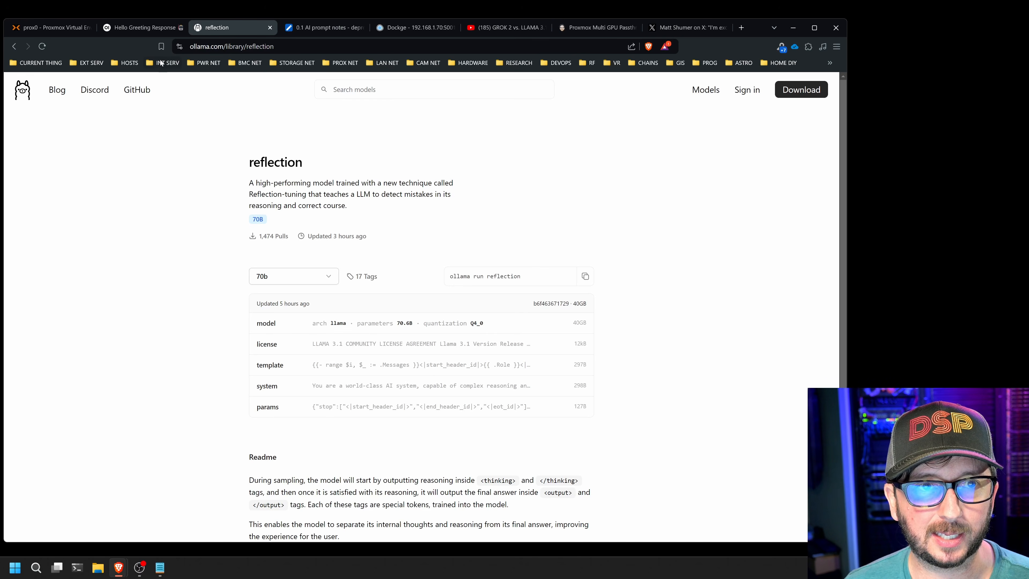
{"action": "left_click", "coordinate": [142, 27]}
{"action": "left_click", "coordinate": [270, 27]}
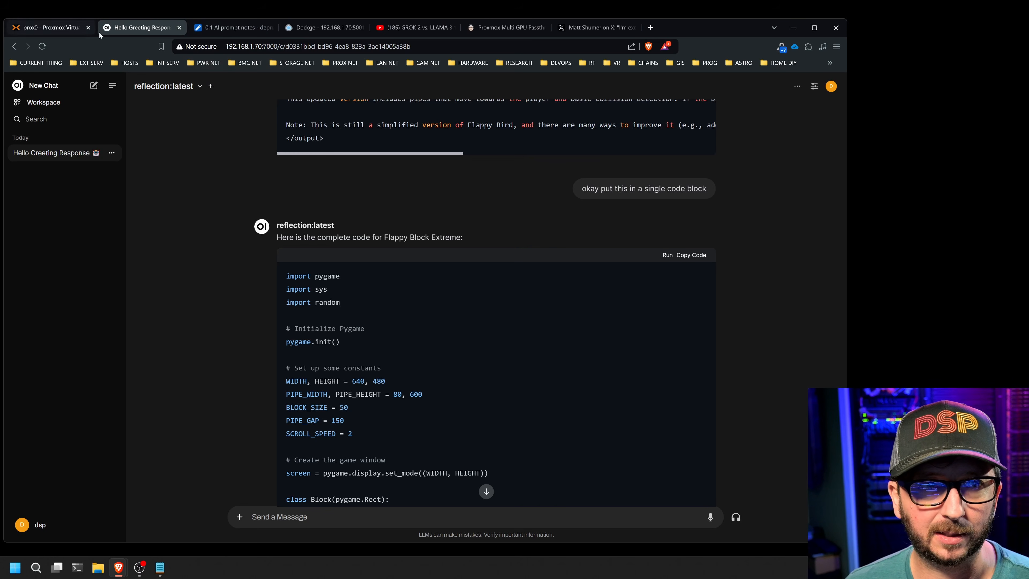
{"action": "left_click", "coordinate": [364, 515]}
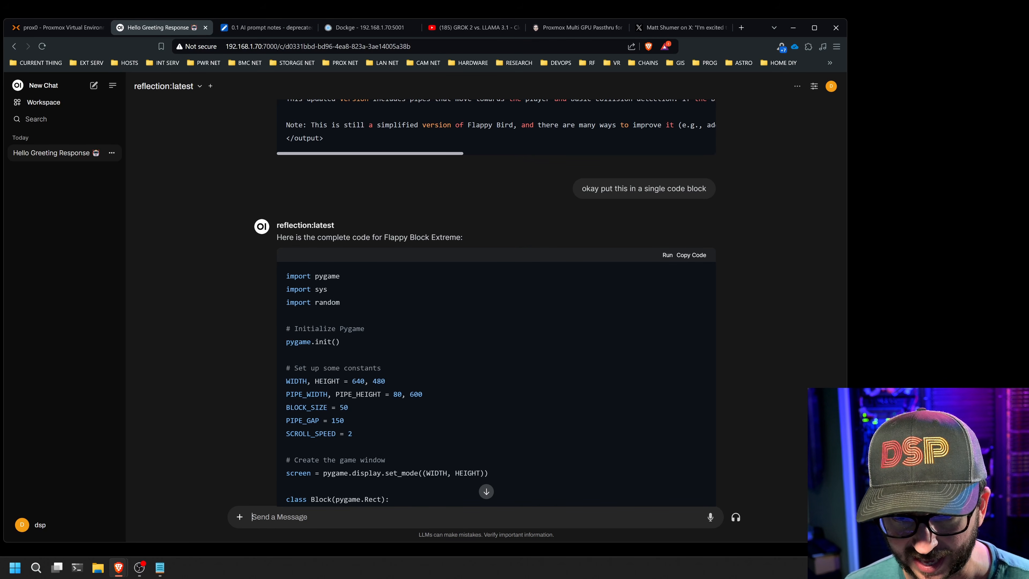
{"action": "key", "text": "ctrl+v"}
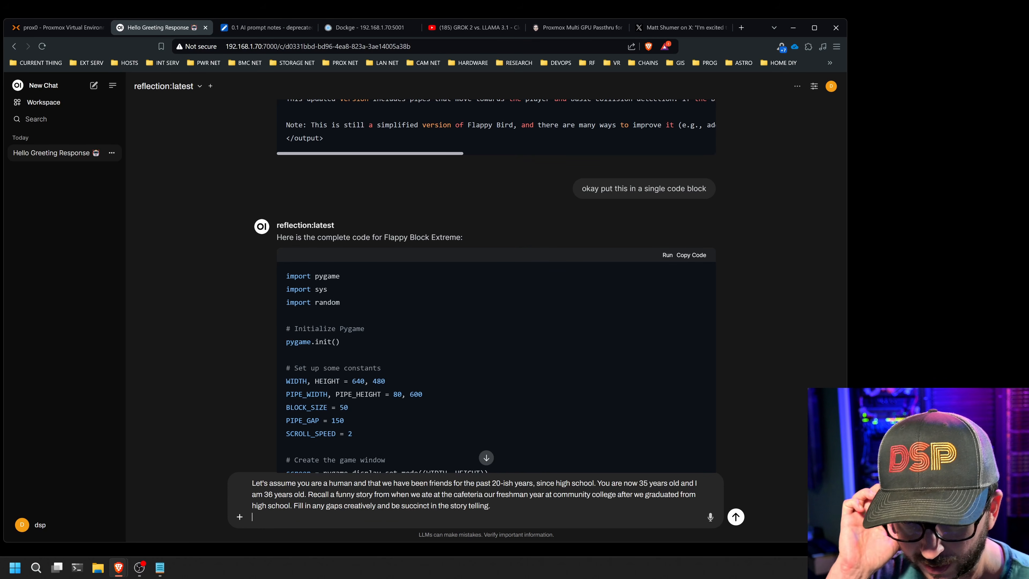
{"action": "key", "text": "BackSpace"}
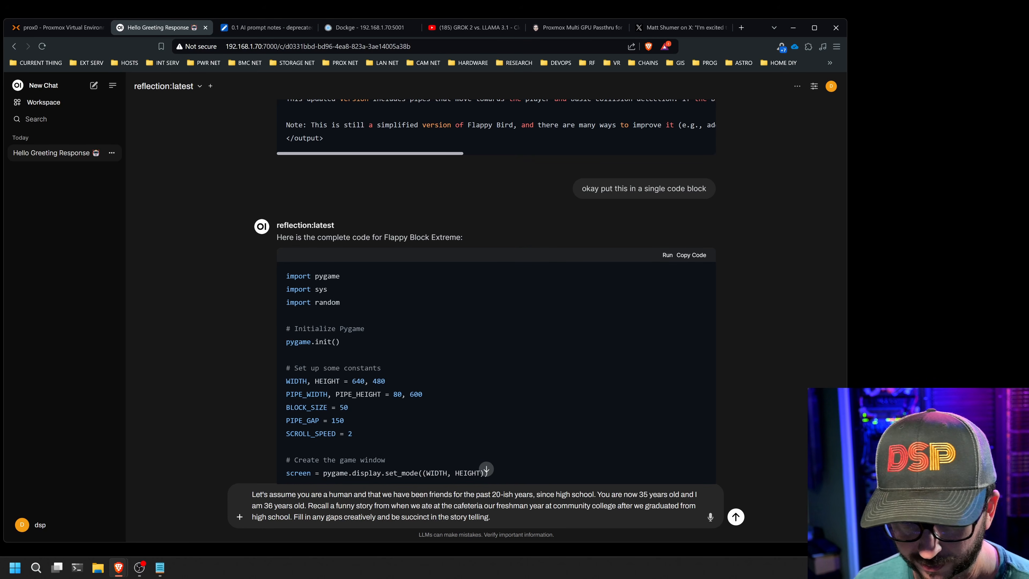
{"action": "left_click", "coordinate": [735, 516]}
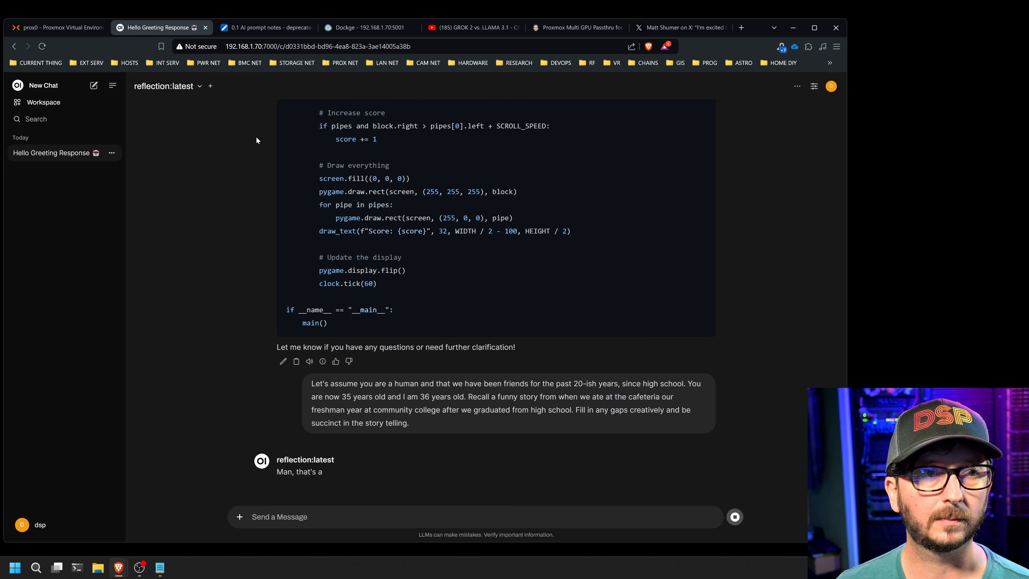
Step: Check the GPU load in the Proxmox console and the openwebui container log in Dockge, and return to the chat
{"action": "left_click", "coordinate": [93, 30]}
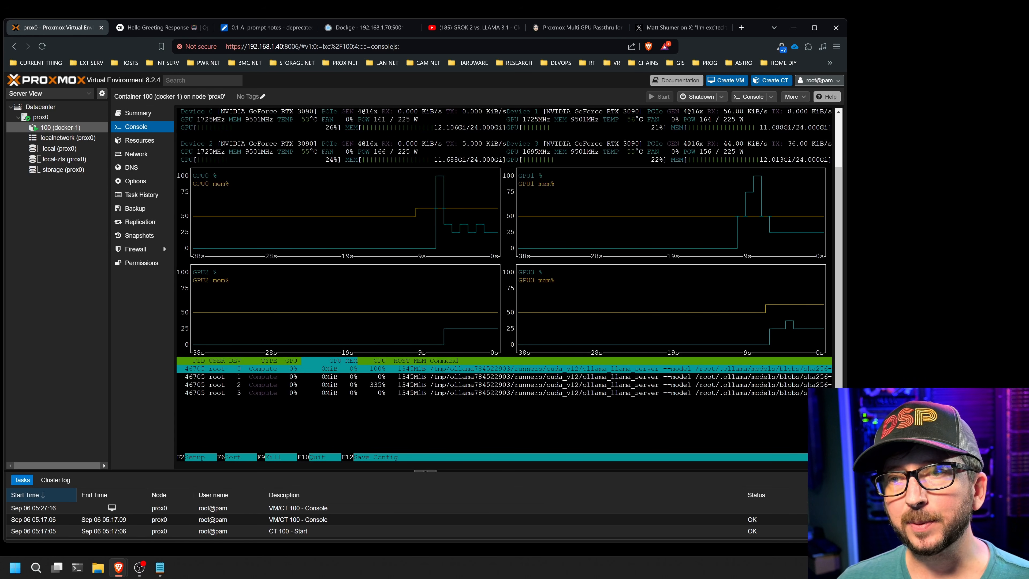
{"action": "left_click", "coordinate": [355, 31]}
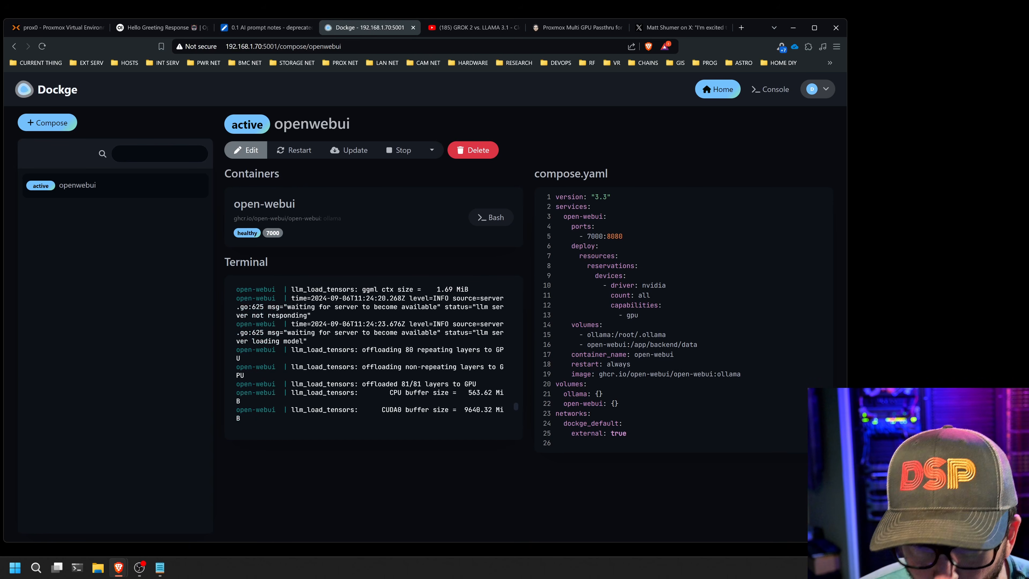
{"action": "scroll", "coordinate": [371, 354], "scroll_direction": "up", "scroll_amount": 5}
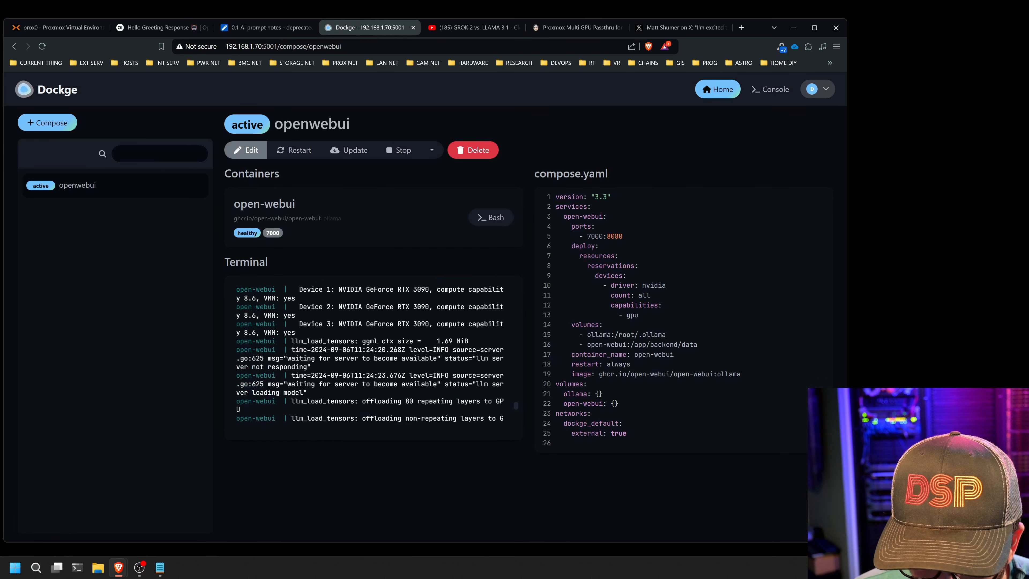
{"action": "scroll", "coordinate": [370, 354], "scroll_direction": "up", "scroll_amount": 3}
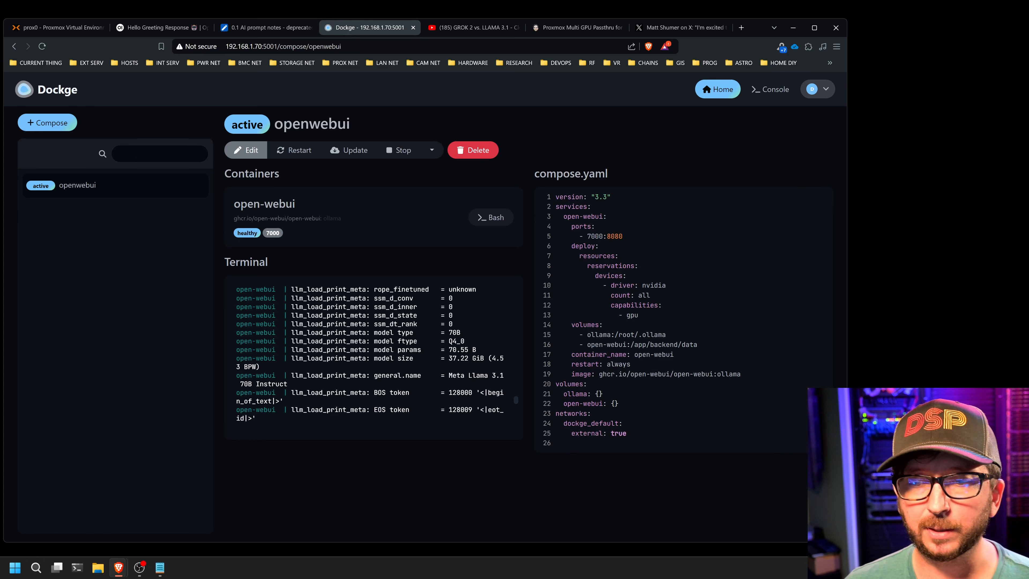
{"action": "scroll", "coordinate": [370, 353], "scroll_direction": "down", "scroll_amount": 15}
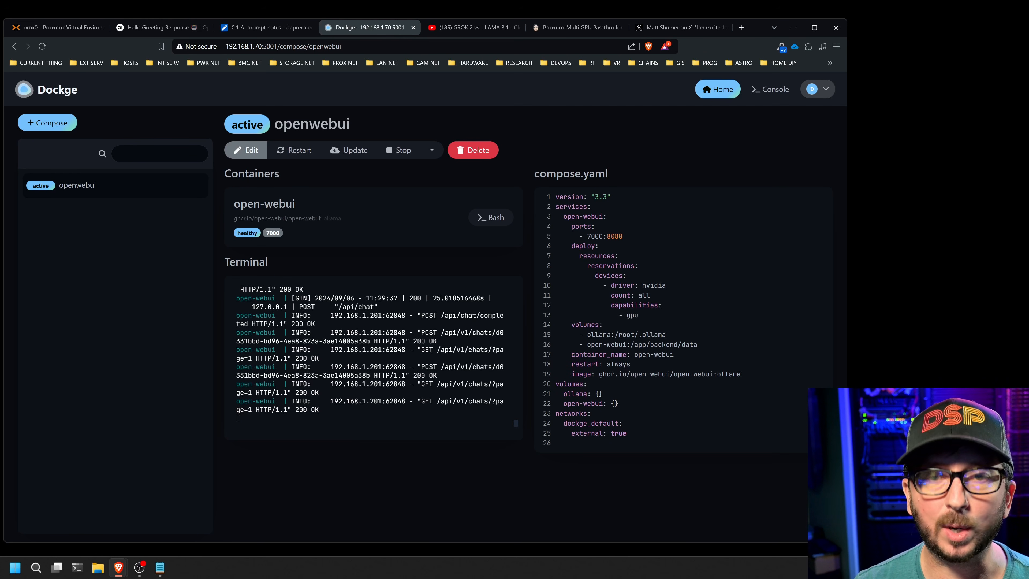
{"action": "left_click", "coordinate": [158, 27]}
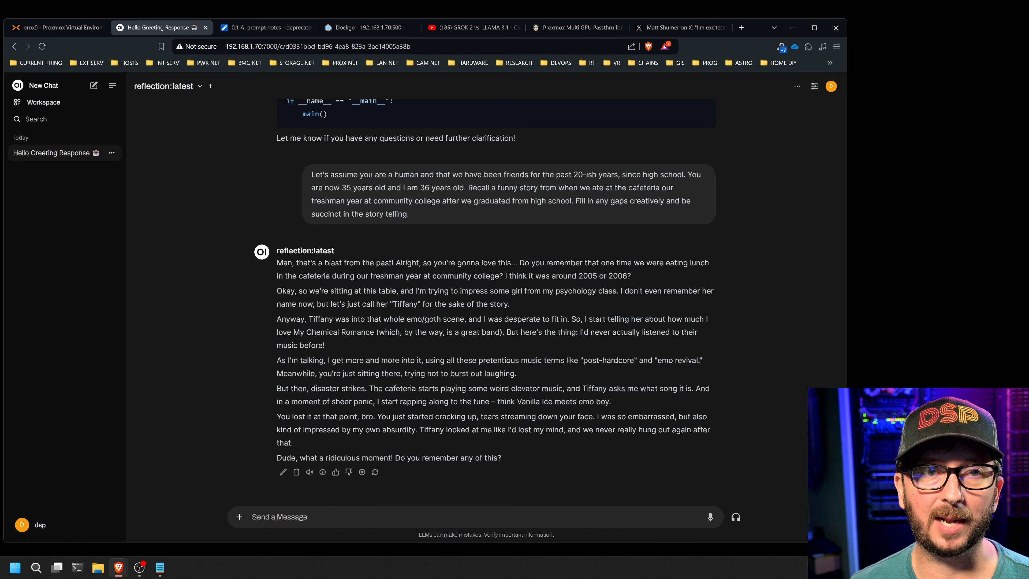
Step: Copy the deductive problem prompt about the door and 4 special keys from the AI prompt notes and send it in the Open WebUI chat
{"action": "key", "text": "ctrl+Tab"}
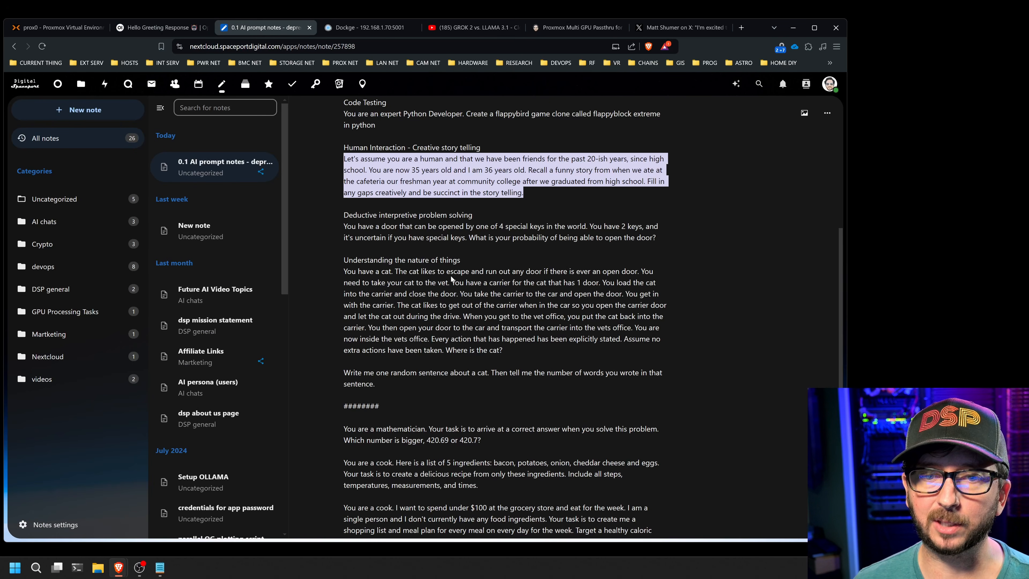
{"action": "left_click", "coordinate": [358, 226]}
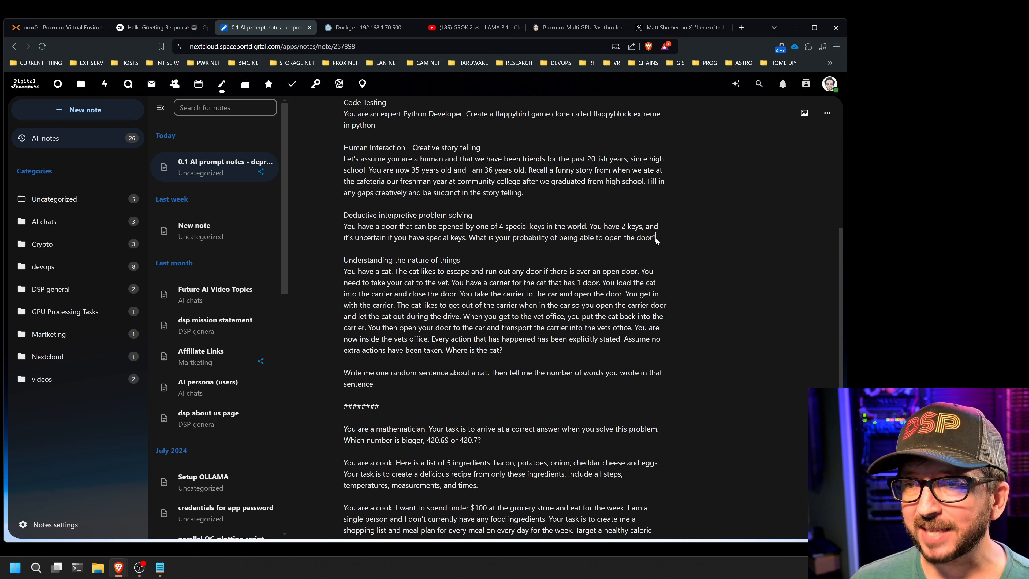
{"action": "left_click_drag", "start_coordinate": [655, 237], "coordinate": [346, 227]}
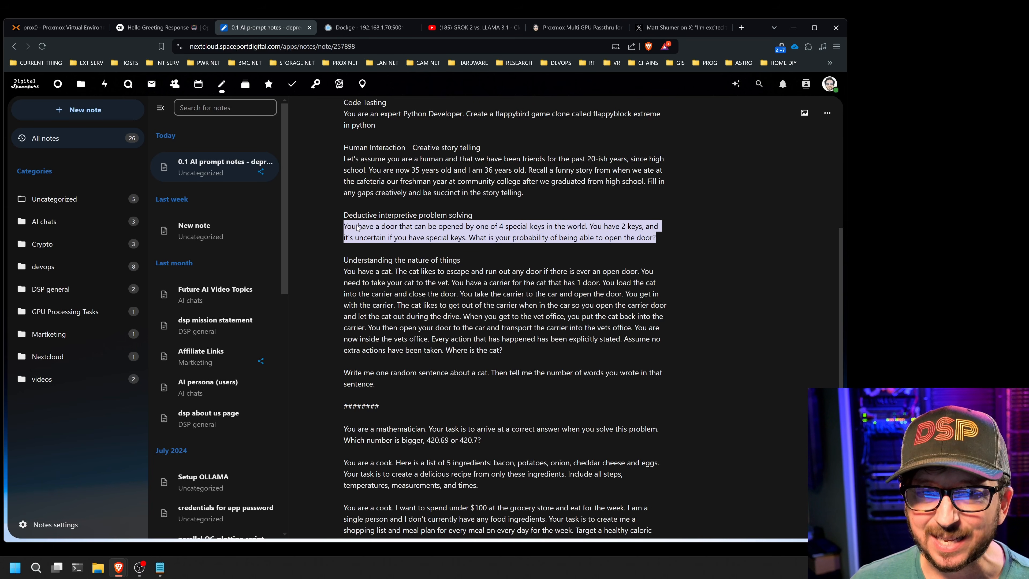
{"action": "right_click", "coordinate": [357, 227]}
{"action": "left_click", "coordinate": [389, 268]}
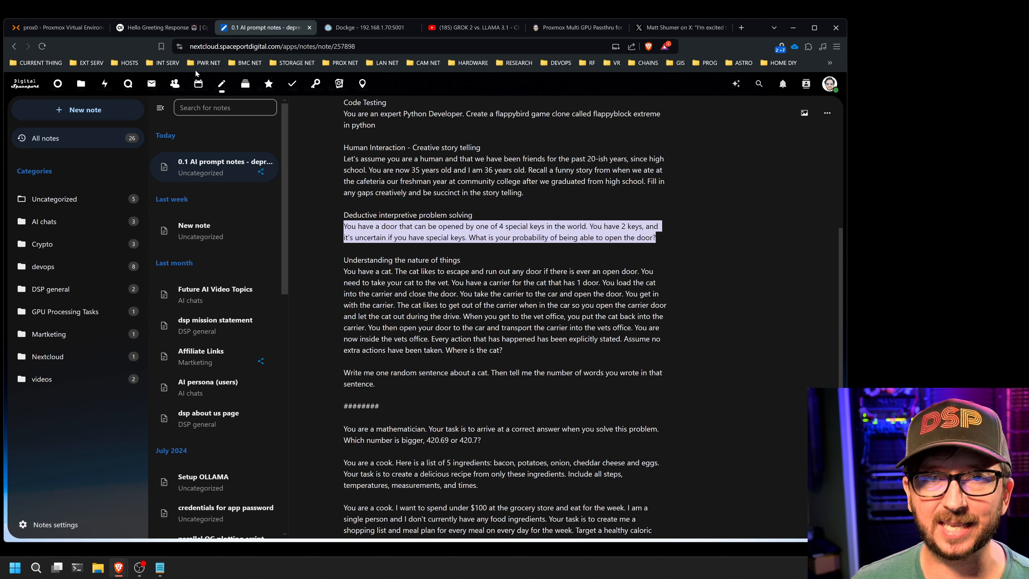
{"action": "left_click", "coordinate": [145, 29]}
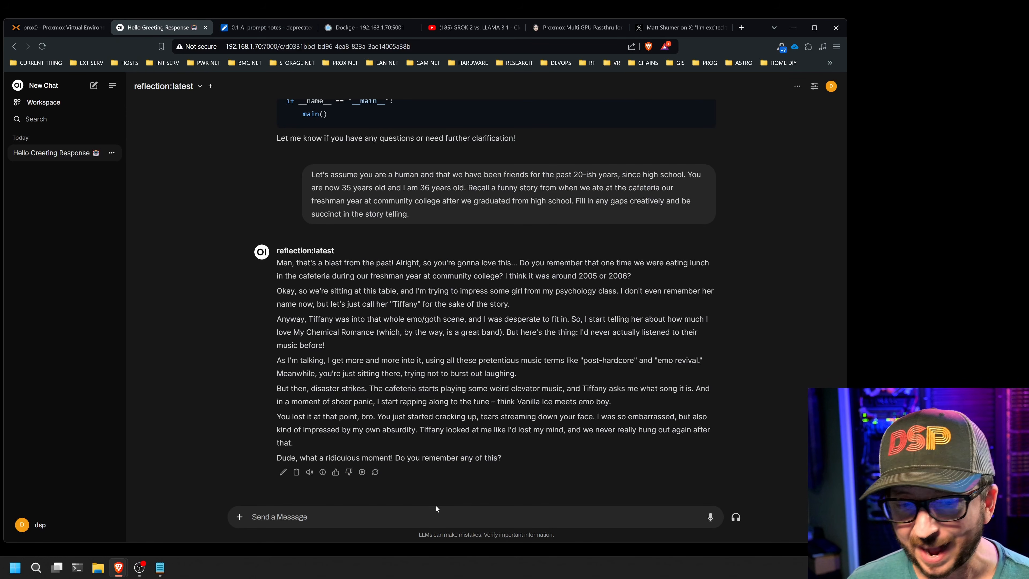
{"action": "key", "text": "ctrl+v"}
{"action": "key", "text": "Return"}
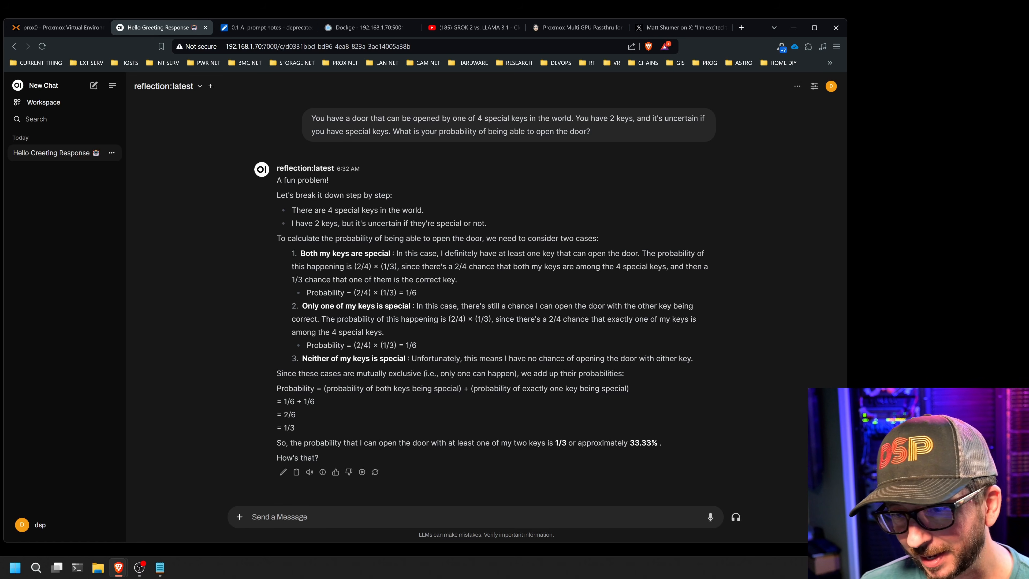
Step: Examine the door probability reply, highlighting the explanation for neither key being special, and return to the AI prompt notes
{"action": "left_click_drag", "start_coordinate": [410, 358], "coordinate": [693, 358]}
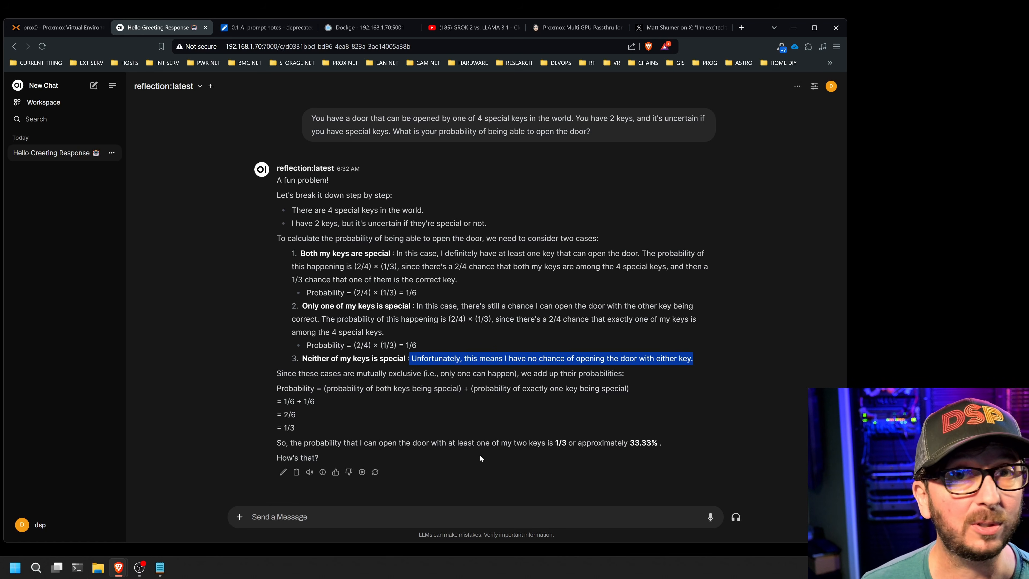
{"action": "left_click", "coordinate": [264, 29]}
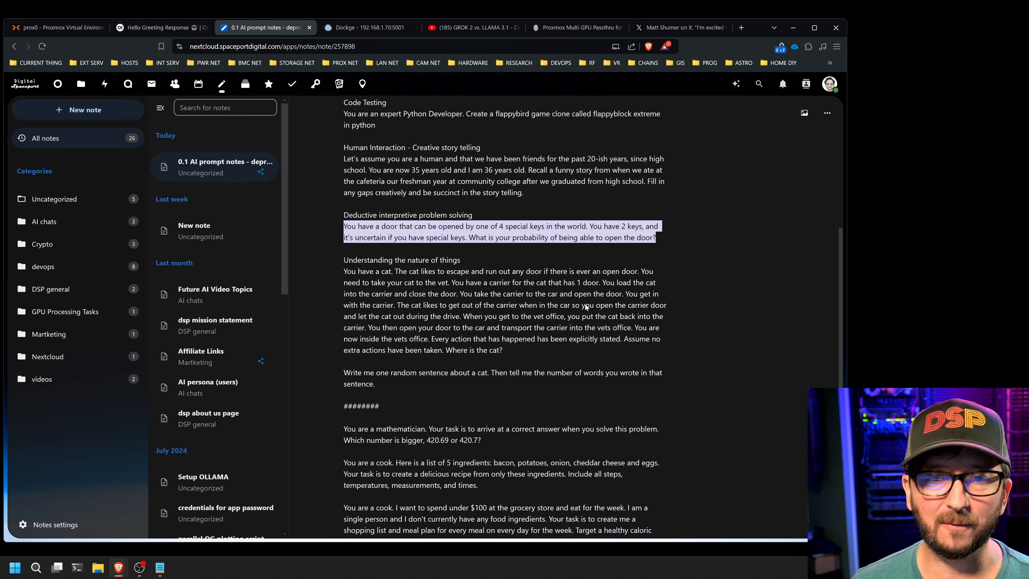
Step: Copy the cat, carrier and vet office prompt from the AI prompt notes and send it in the Open WebUI chat
{"action": "left_click", "coordinate": [546, 294]}
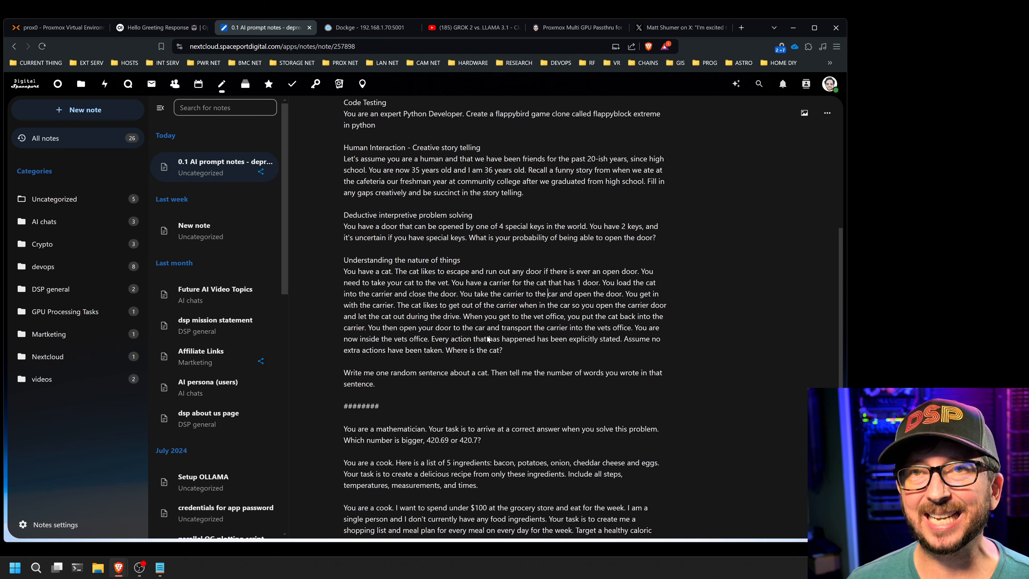
{"action": "left_click_drag", "start_coordinate": [505, 350], "coordinate": [345, 279]}
{"action": "right_click", "coordinate": [366, 277]}
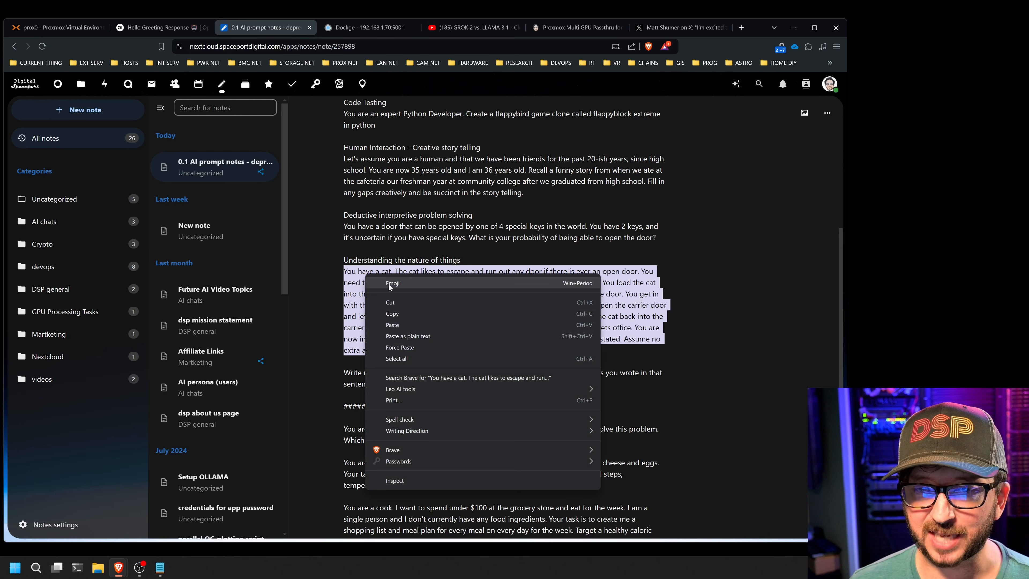
{"action": "left_click", "coordinate": [402, 311]}
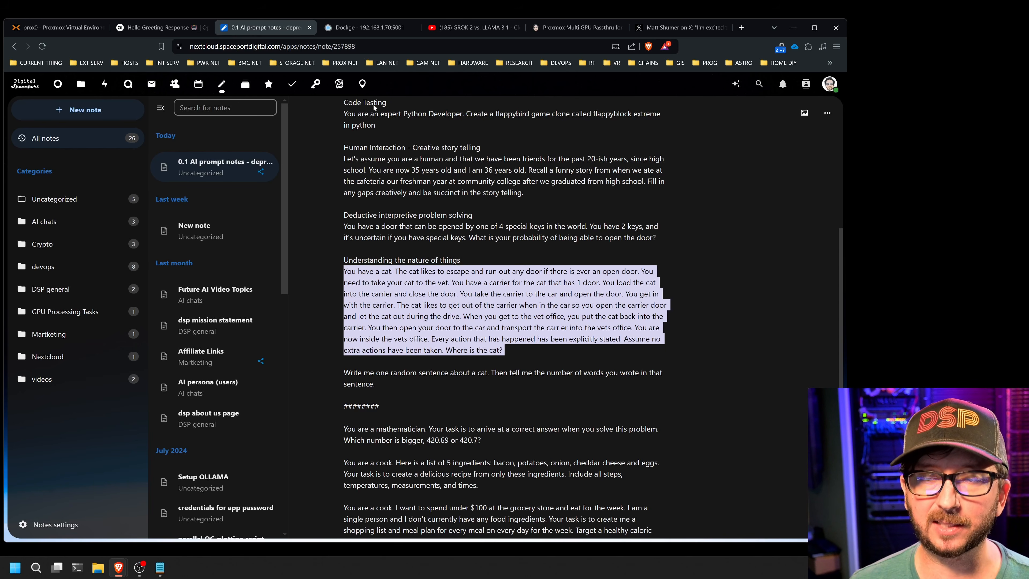
{"action": "left_click", "coordinate": [158, 27]}
{"action": "left_click", "coordinate": [437, 513]}
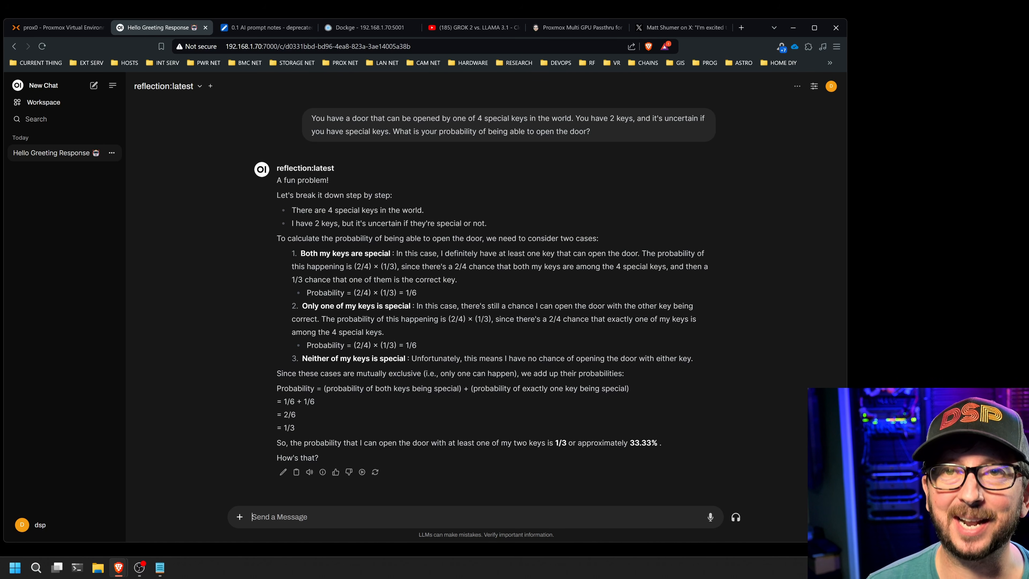
{"action": "key", "text": "ctrl+v"}
{"action": "key", "text": "Return"}
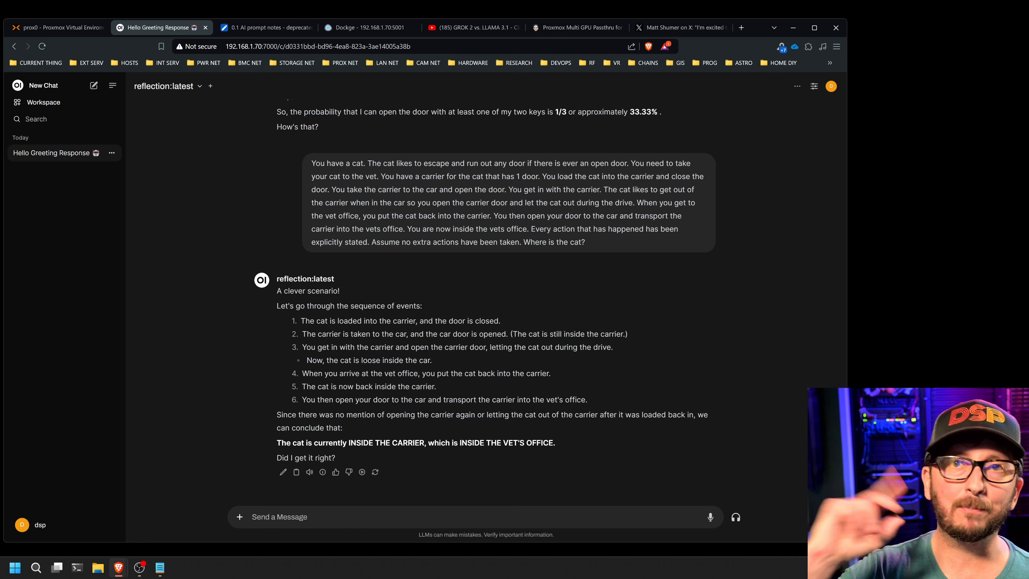
Step: Copy the prompt asking for one random cat sentence and its word count from the notes and send it in the Open WebUI chat
{"action": "left_click", "coordinate": [258, 27]}
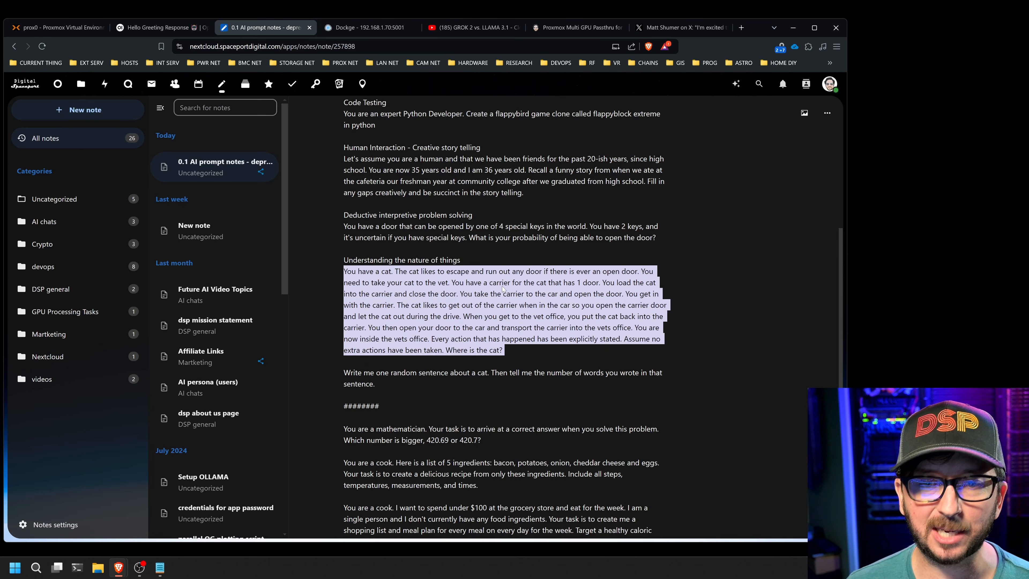
{"action": "scroll", "coordinate": [502, 289], "scroll_direction": "down", "scroll_amount": 3}
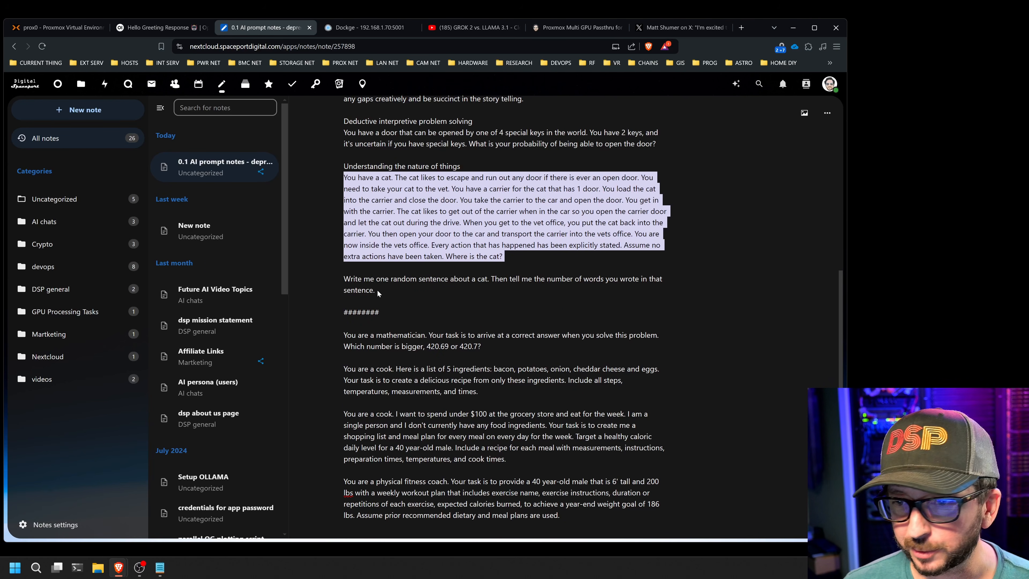
{"action": "left_click_drag", "start_coordinate": [377, 289], "coordinate": [335, 281]}
{"action": "right_click", "coordinate": [358, 285]}
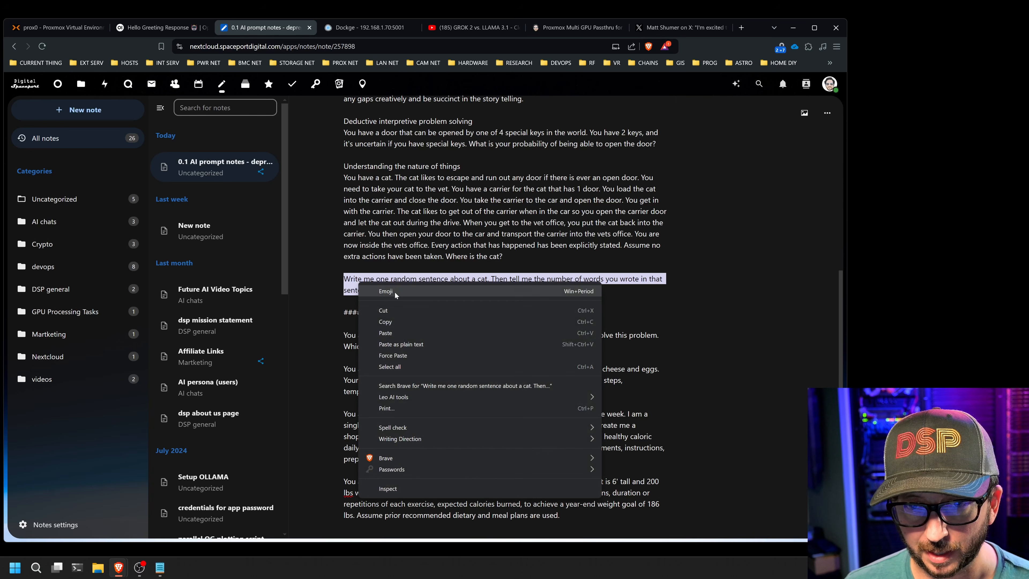
{"action": "left_click", "coordinate": [398, 322]}
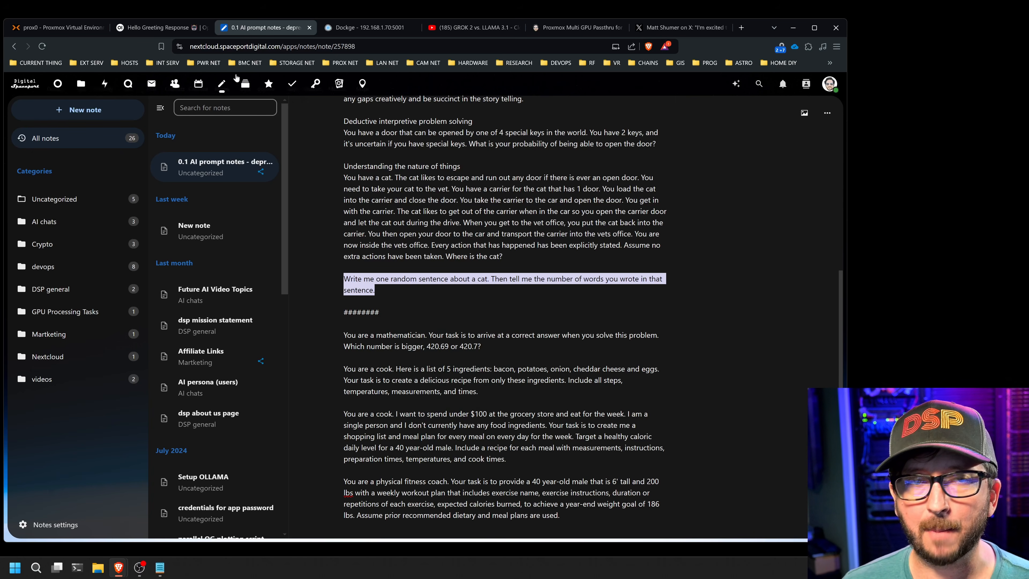
{"action": "left_click", "coordinate": [163, 29]}
{"action": "key", "text": "ctrl+v"}
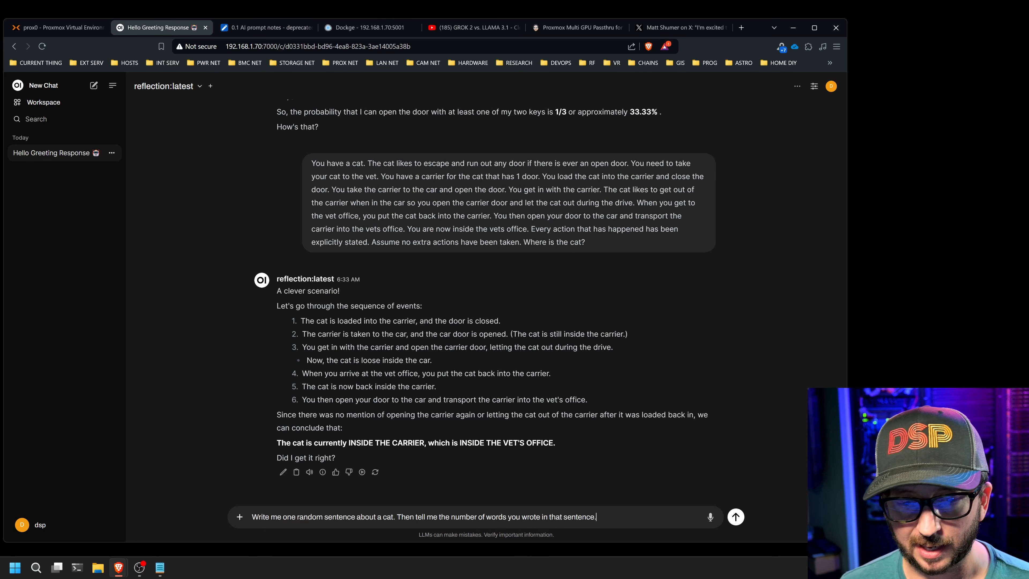
{"action": "key", "text": "Return"}
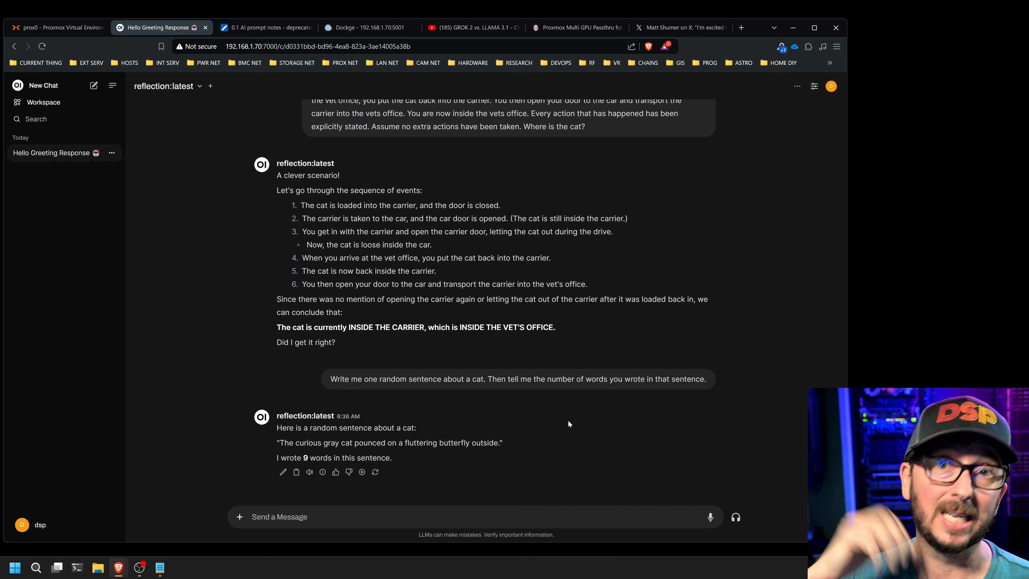
Step: Copy the mathematician prompt comparing 420.69 and 420.7 from the notes and send it in the Open WebUI chat
{"action": "left_click", "coordinate": [261, 27]}
{"action": "scroll", "coordinate": [535, 287], "scroll_direction": "down", "scroll_amount": 2}
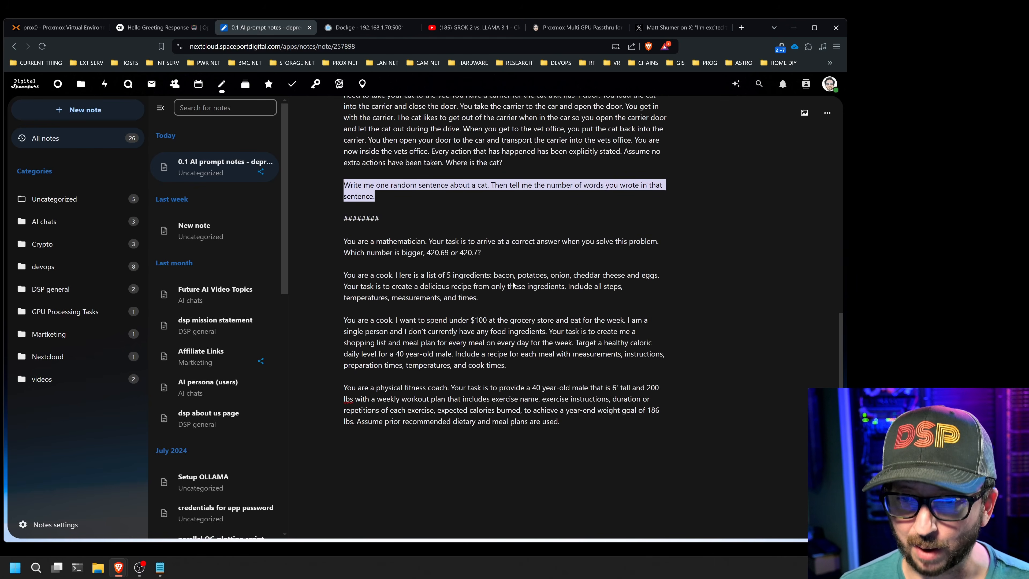
{"action": "left_click_drag", "start_coordinate": [481, 255], "coordinate": [342, 242]}
{"action": "right_click", "coordinate": [361, 243]}
{"action": "left_click", "coordinate": [393, 283]}
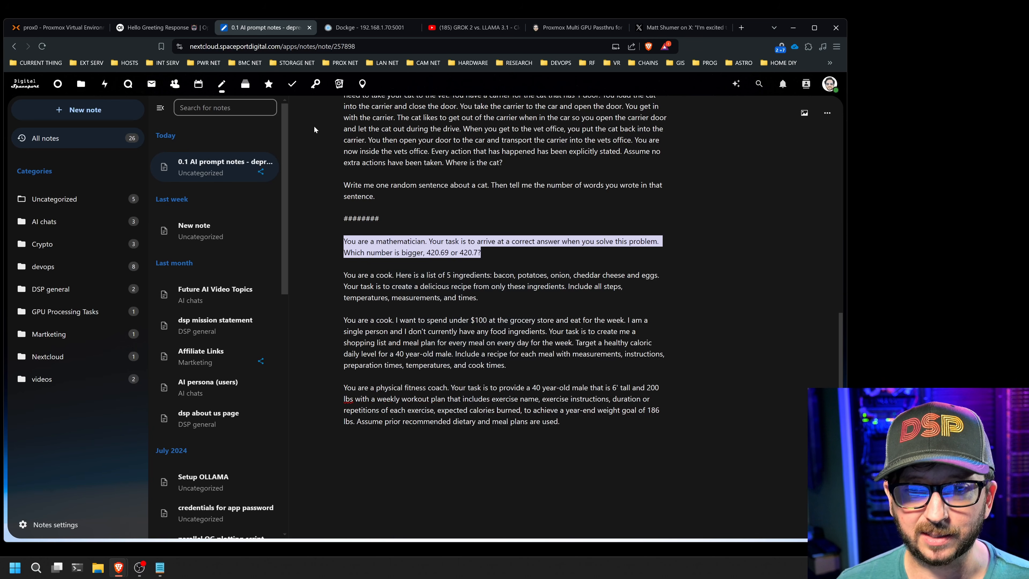
{"action": "left_click", "coordinate": [158, 27]}
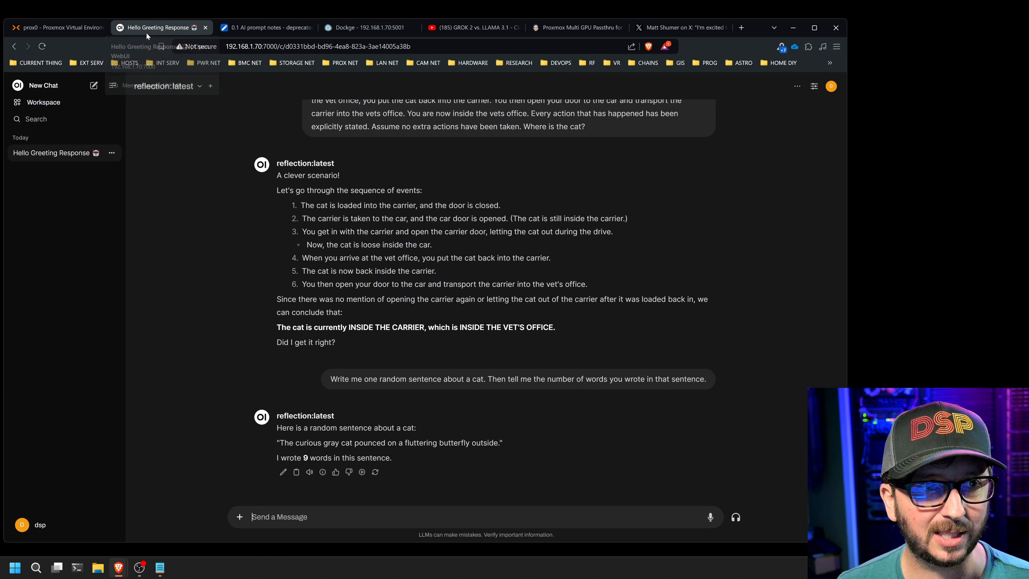
{"action": "key", "text": "ctrl+v"}
{"action": "key", "text": "Return"}
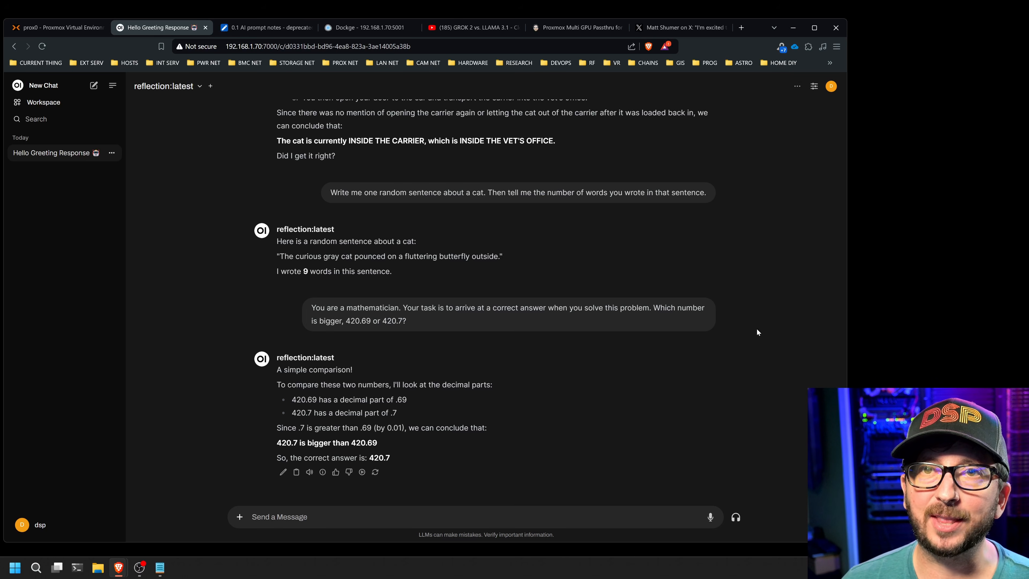
Step: Copy the cook prompt listing 5 ingredients from the AI prompt notes and send it in the Open WebUI chat
{"action": "left_click", "coordinate": [267, 30]}
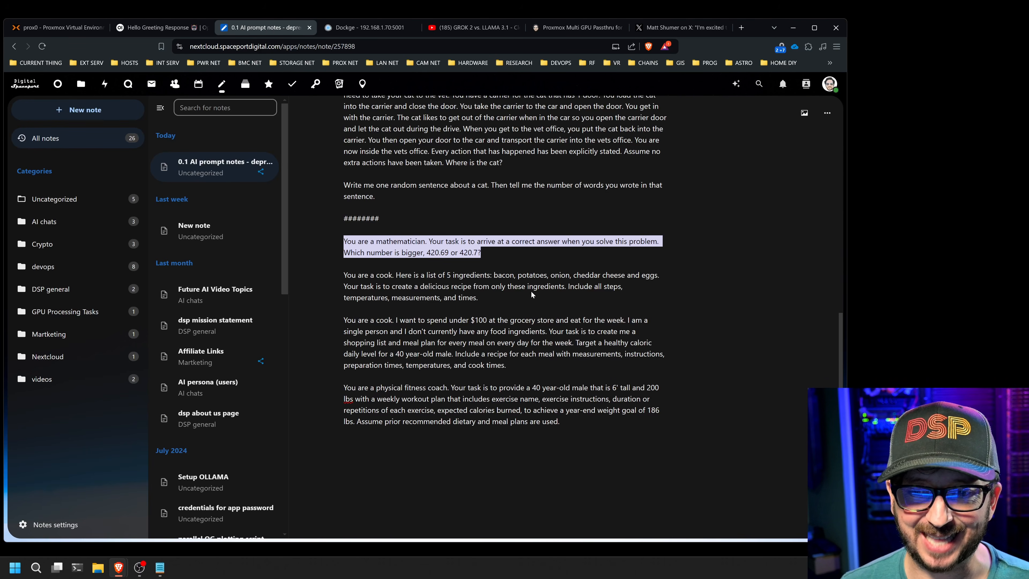
{"action": "left_click", "coordinate": [503, 299]}
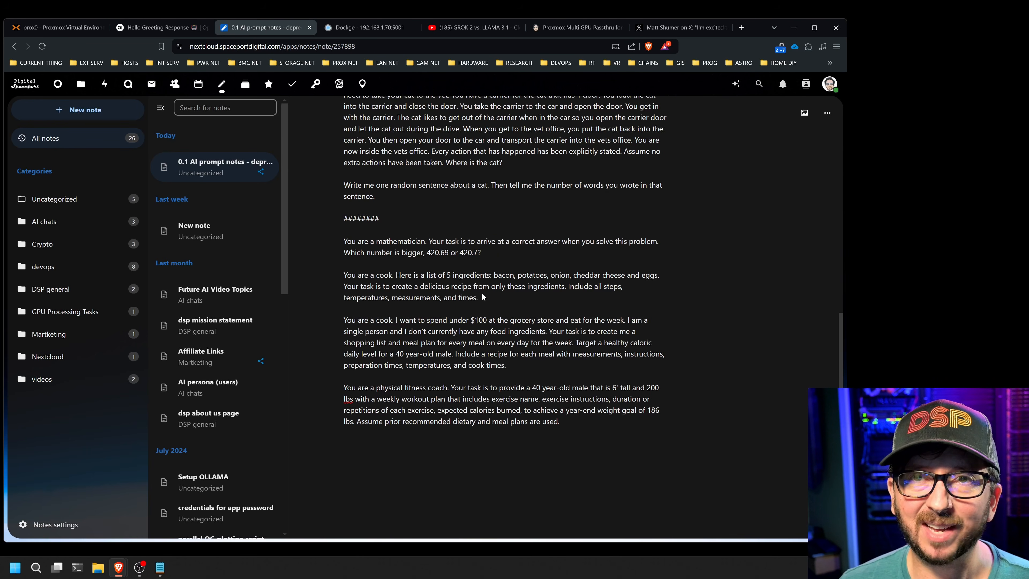
{"action": "left_click_drag", "start_coordinate": [483, 294], "coordinate": [345, 277]}
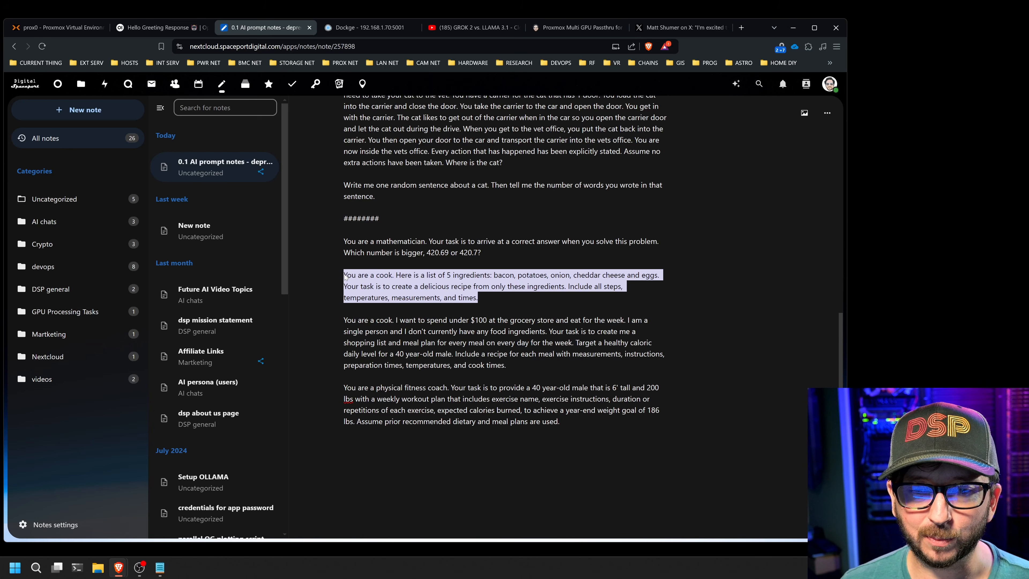
{"action": "right_click", "coordinate": [357, 277]}
{"action": "left_click", "coordinate": [367, 316]}
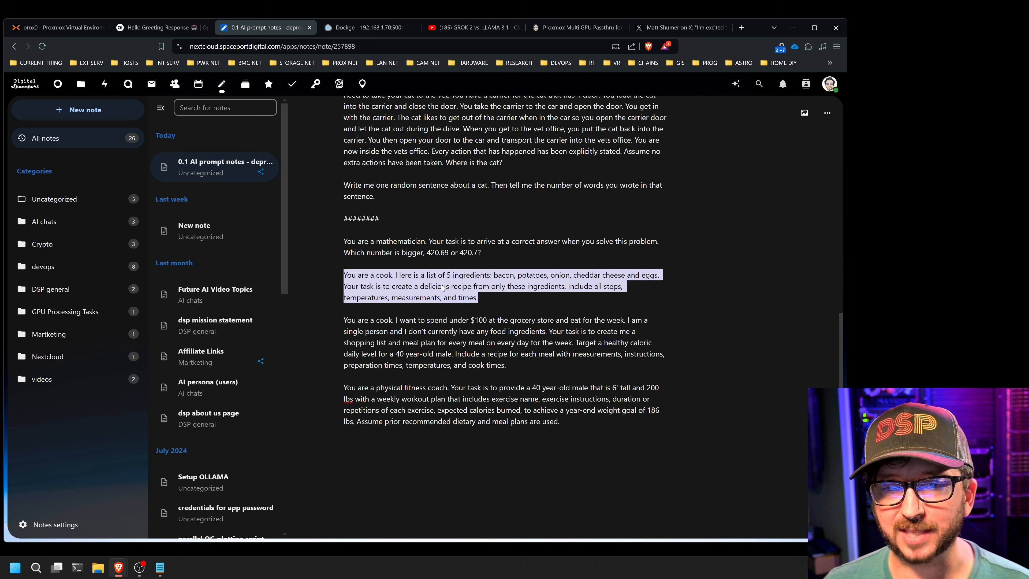
{"action": "left_click", "coordinate": [158, 27]}
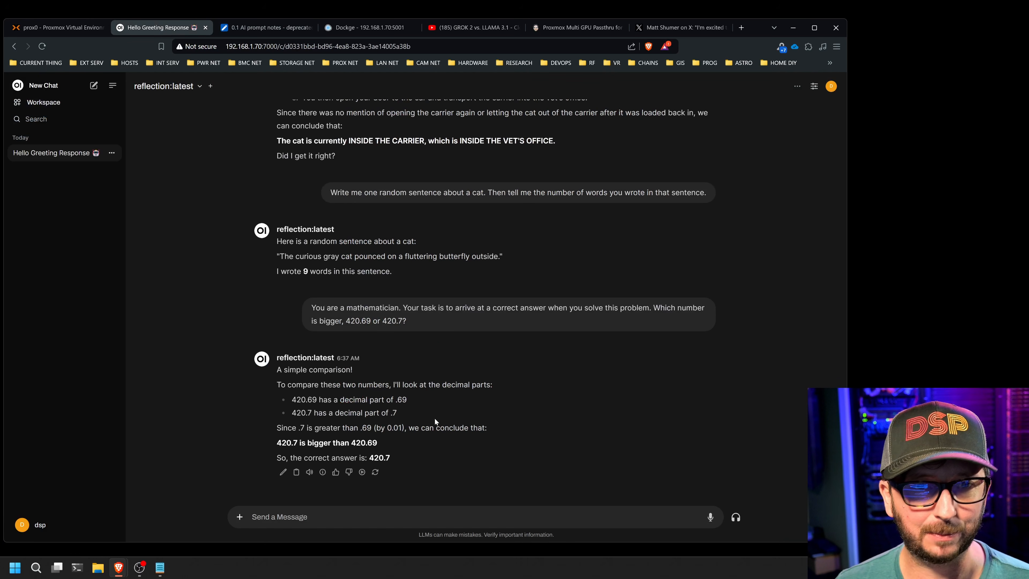
{"action": "key", "text": "ctrl+v"}
{"action": "key", "text": "Return"}
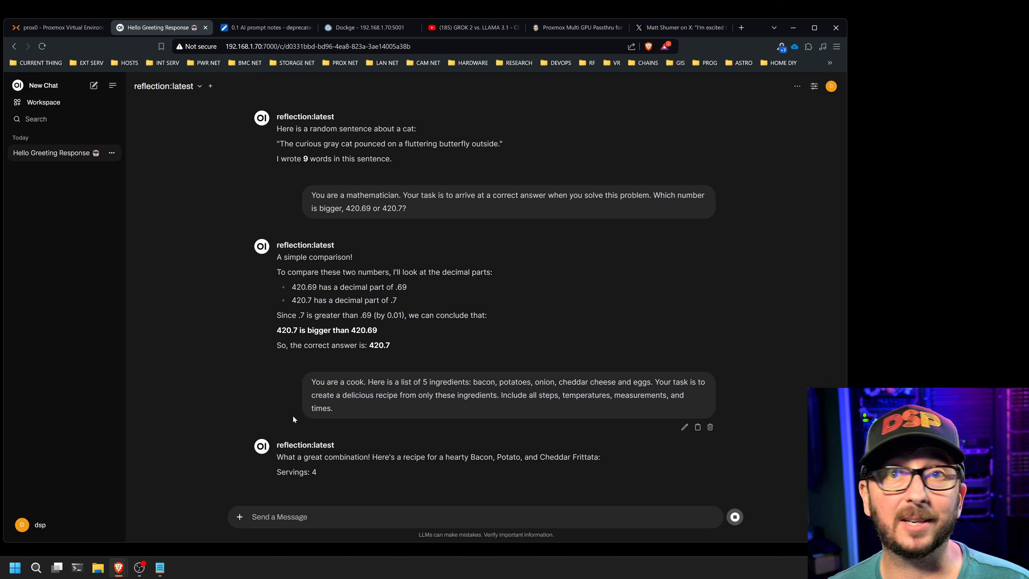
Step: Check the GPU load in the Proxmox console, return to the chat, and review the recipe's ingredients and cooking steps
{"action": "left_click", "coordinate": [58, 30]}
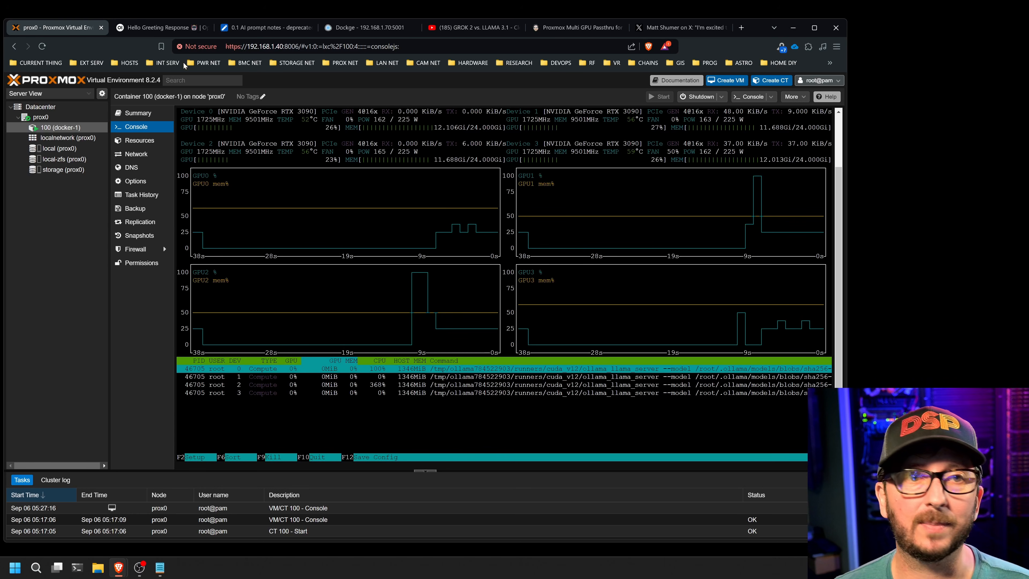
{"action": "left_click", "coordinate": [156, 27]}
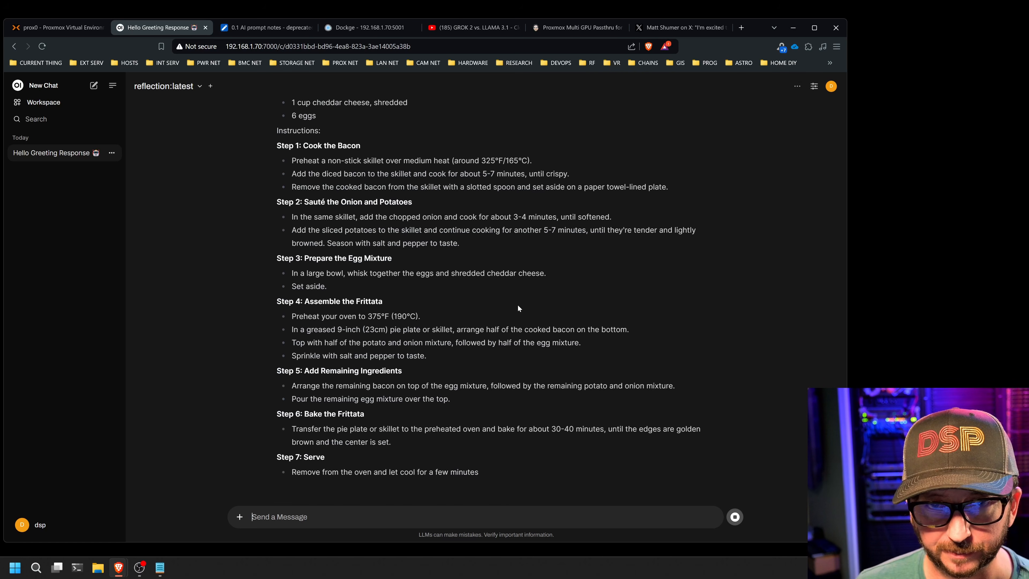
{"action": "scroll", "coordinate": [653, 328], "scroll_direction": "up", "scroll_amount": 3}
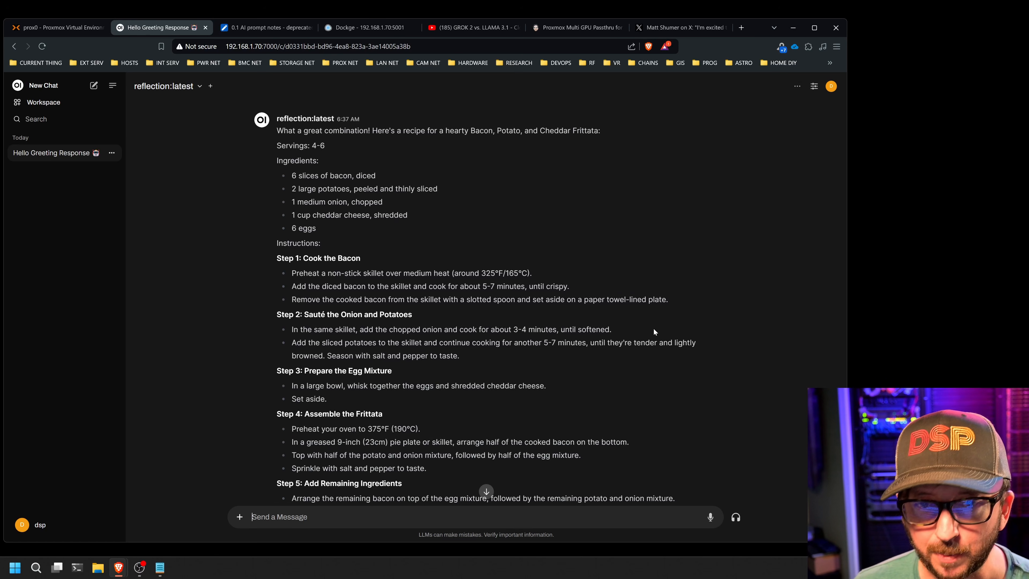
{"action": "scroll", "coordinate": [652, 322], "scroll_direction": "down", "scroll_amount": 4}
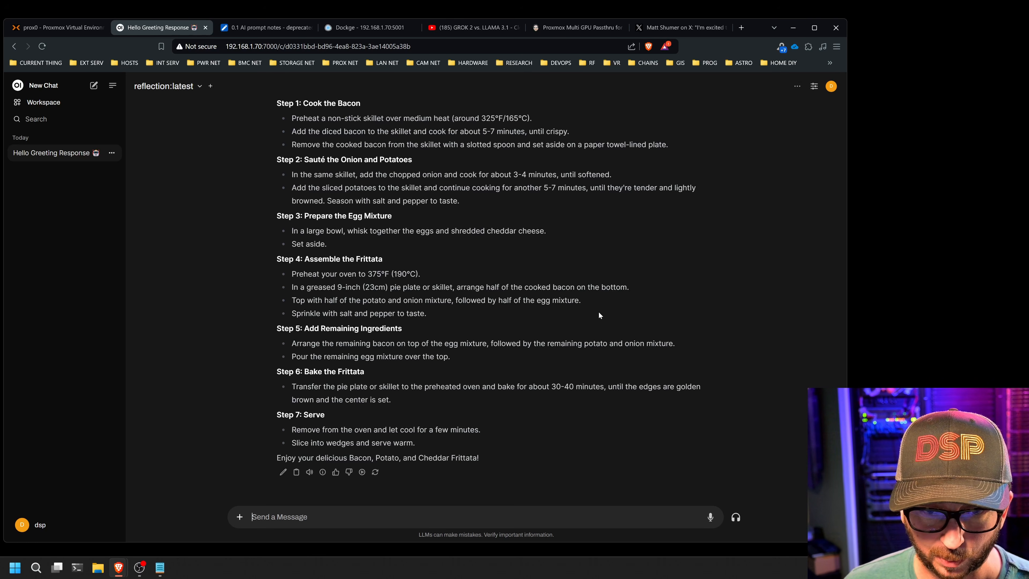
{"action": "scroll", "coordinate": [599, 312], "scroll_direction": "up", "scroll_amount": 5}
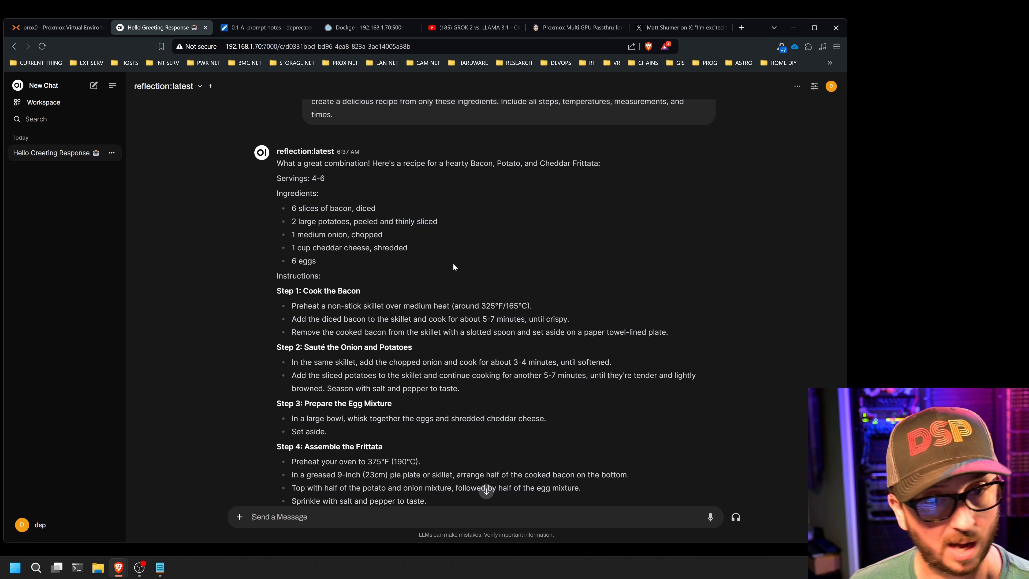
{"action": "scroll", "coordinate": [560, 284], "scroll_direction": "down", "scroll_amount": 1}
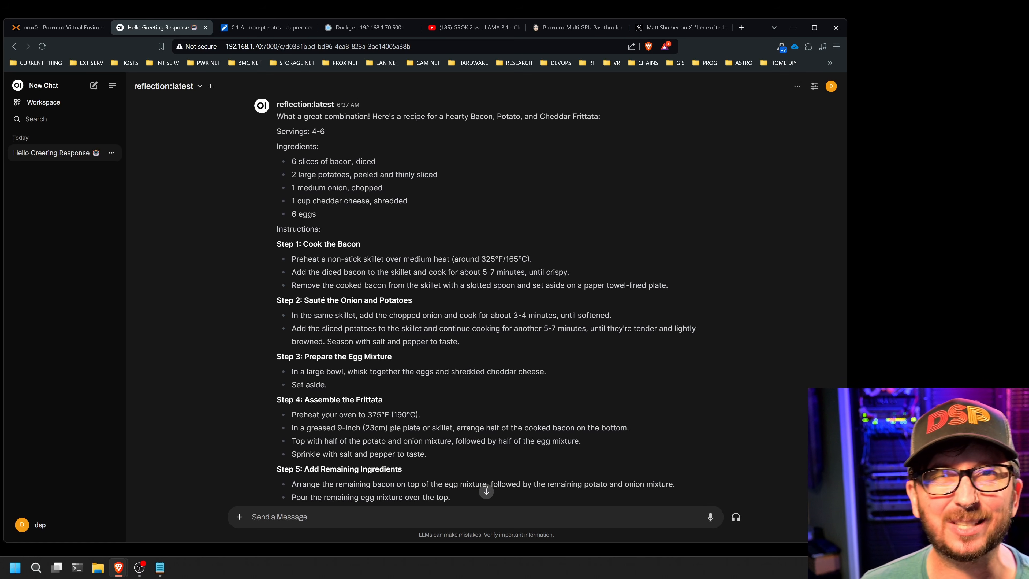
{"action": "scroll", "coordinate": [557, 311], "scroll_direction": "down", "scroll_amount": 3}
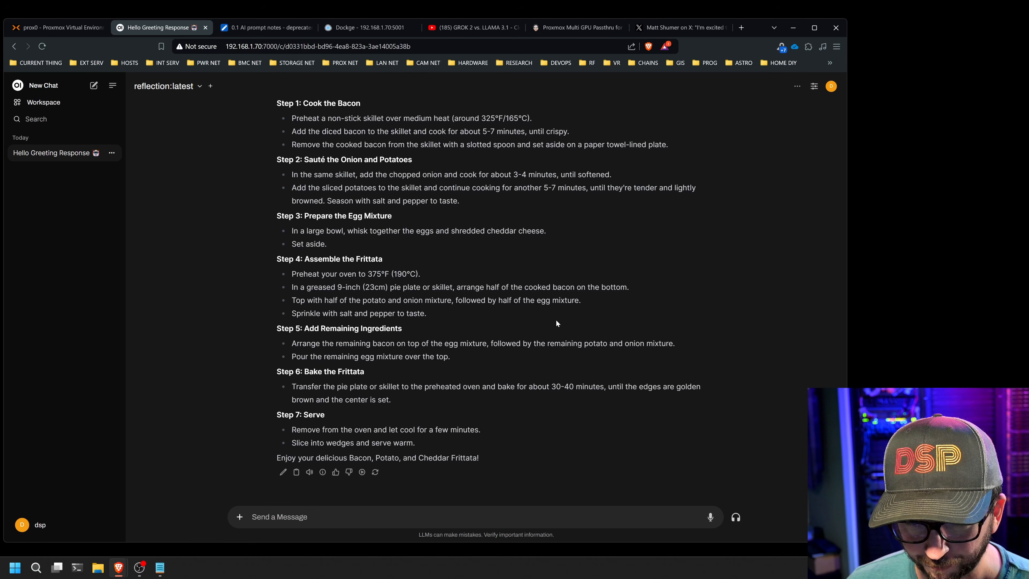
{"action": "scroll", "coordinate": [556, 322], "scroll_direction": "up", "scroll_amount": 2}
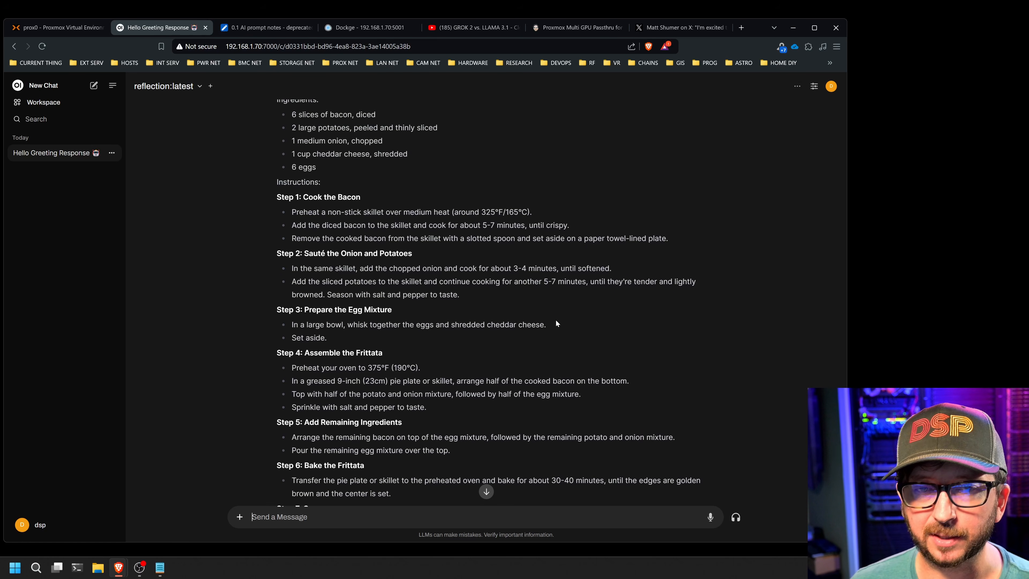
{"action": "scroll", "coordinate": [556, 322], "scroll_direction": "down", "scroll_amount": 2}
Step: Copy the cook prompt for a weekly meal plan under $100 from the notes and send it in the Open WebUI chat
{"action": "left_click", "coordinate": [269, 29]}
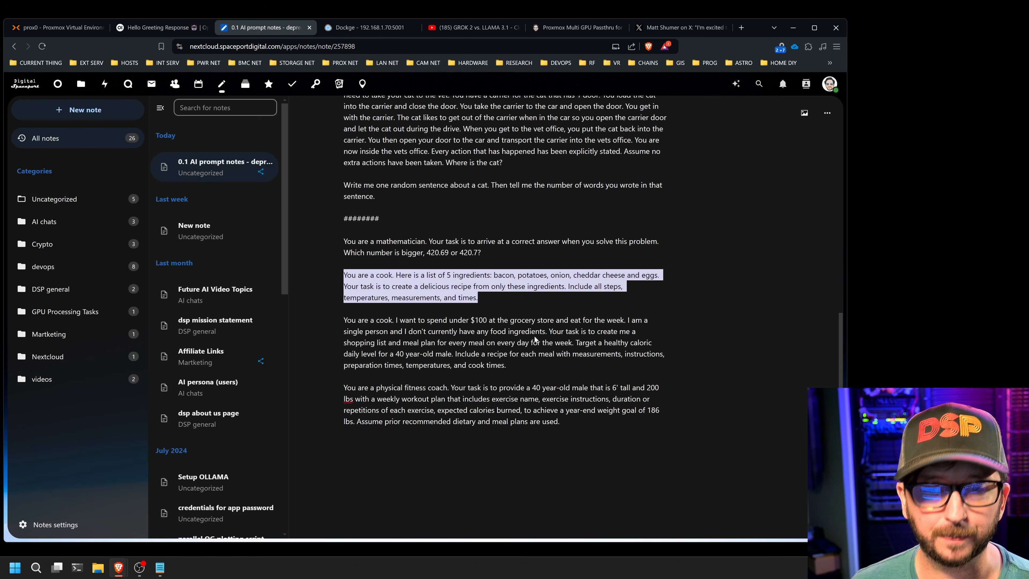
{"action": "left_click", "coordinate": [440, 347]}
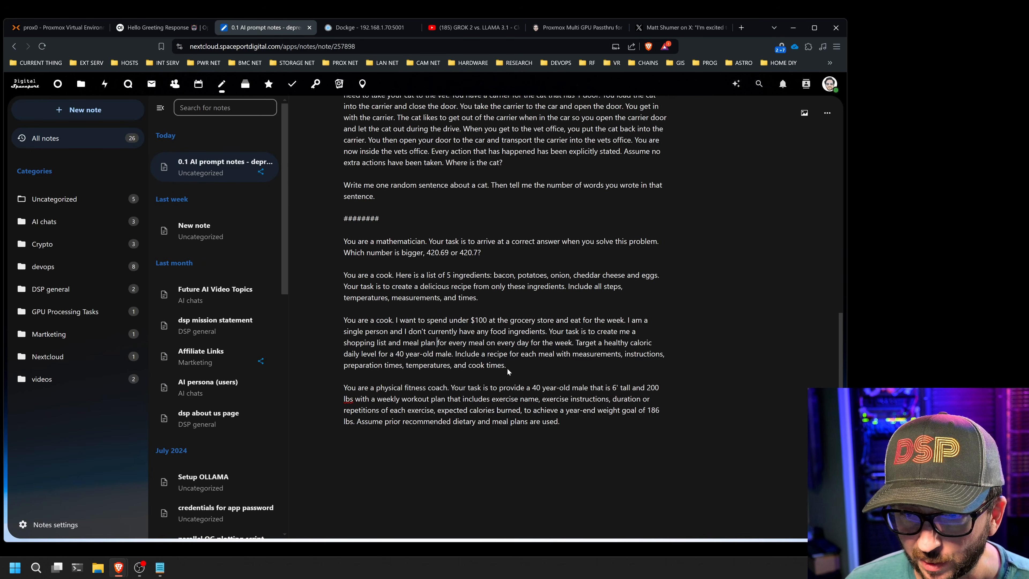
{"action": "left_click_drag", "start_coordinate": [507, 367], "coordinate": [345, 321]}
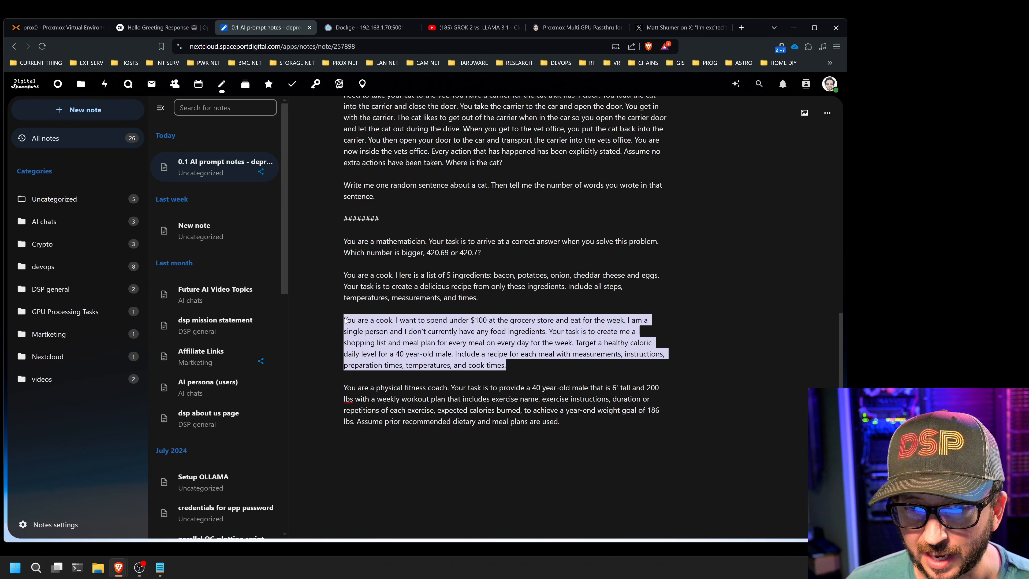
{"action": "right_click", "coordinate": [420, 324]}
{"action": "left_click", "coordinate": [460, 364]}
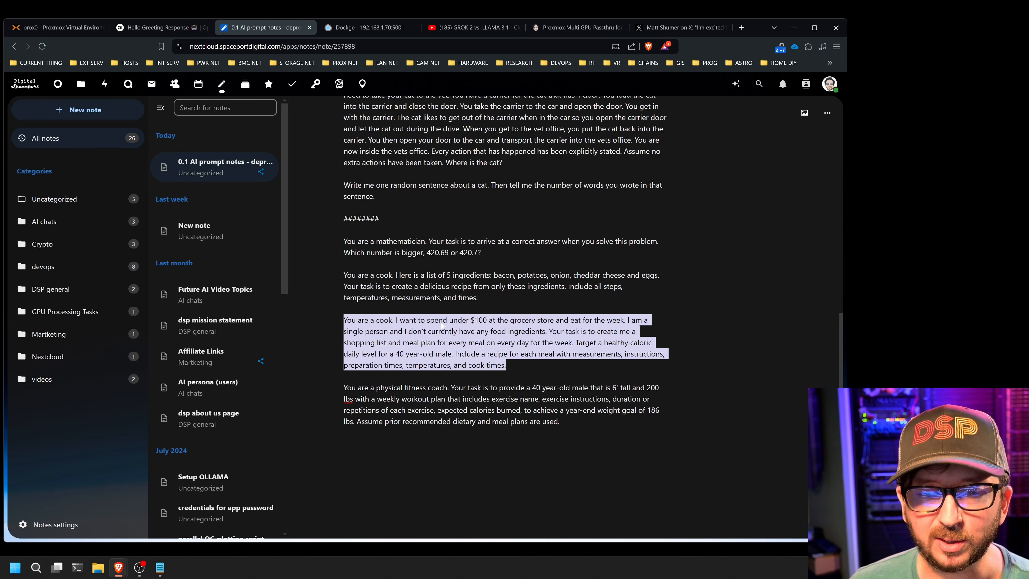
{"action": "left_click", "coordinate": [167, 29]}
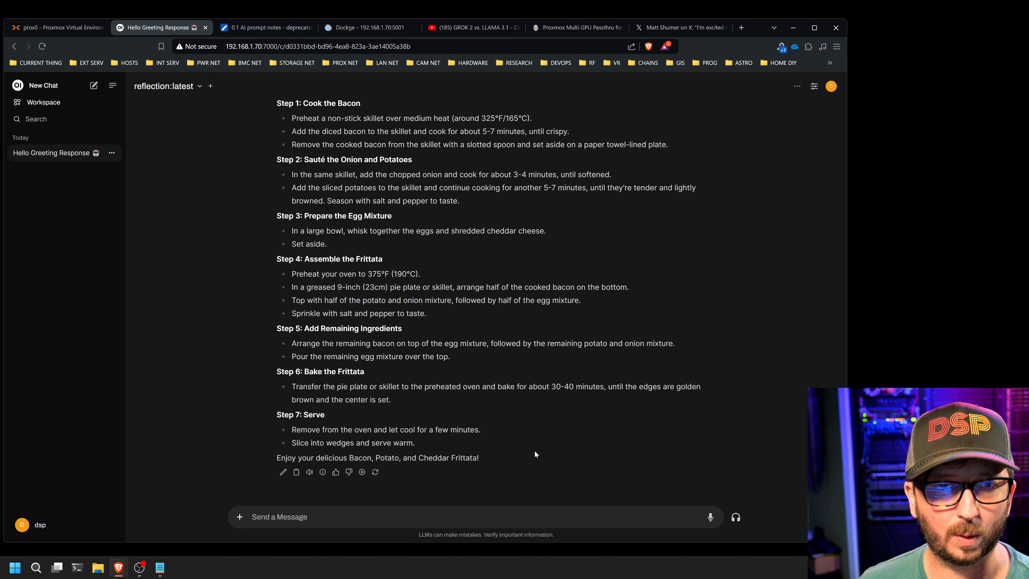
{"action": "key", "text": "ctrl+v"}
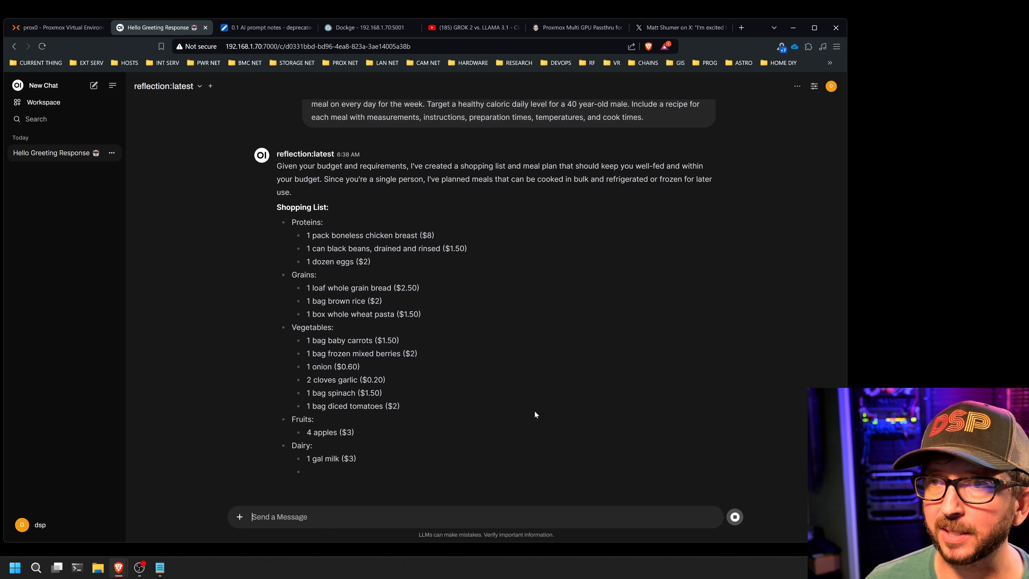
Step: Review the weekly meal plan response, comparing the shopping list's items and prices with the prompt and Monday's meals
{"action": "scroll", "coordinate": [535, 410], "scroll_direction": "up", "scroll_amount": 2}
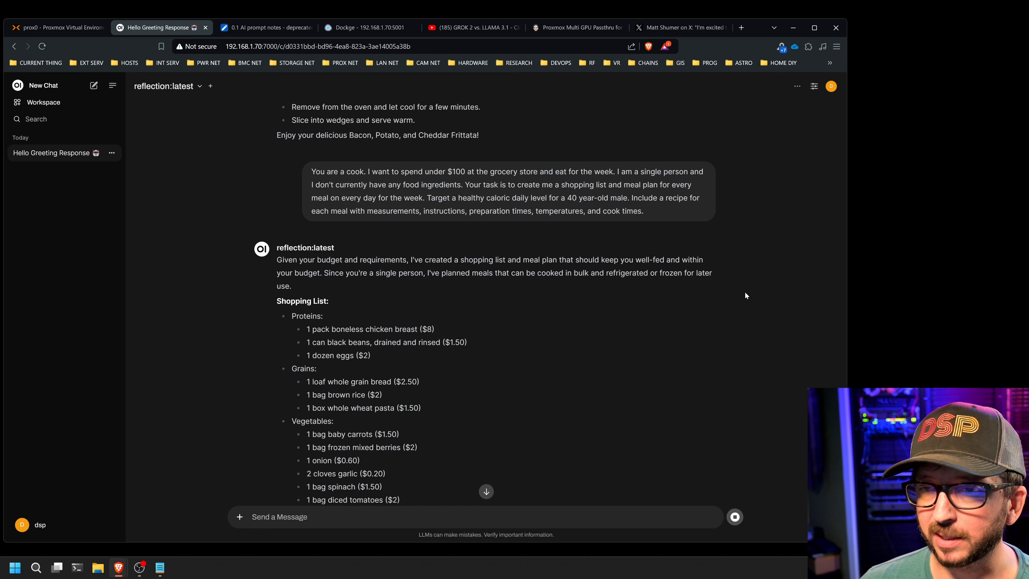
{"action": "scroll", "coordinate": [746, 298], "scroll_direction": "down", "scroll_amount": 4}
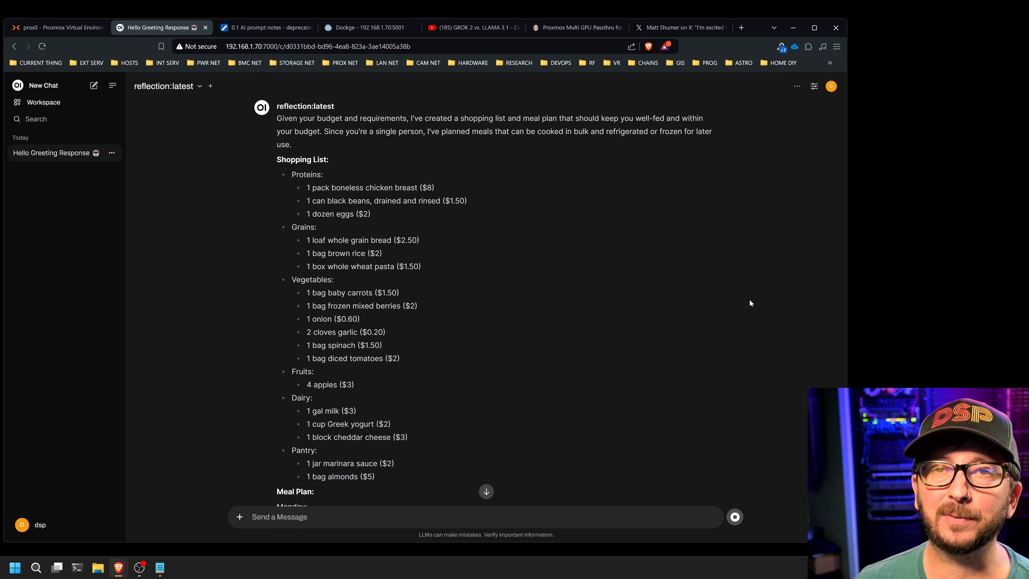
{"action": "scroll", "coordinate": [748, 299], "scroll_direction": "down", "scroll_amount": 1}
{"action": "scroll", "coordinate": [749, 299], "scroll_direction": "down", "scroll_amount": 1}
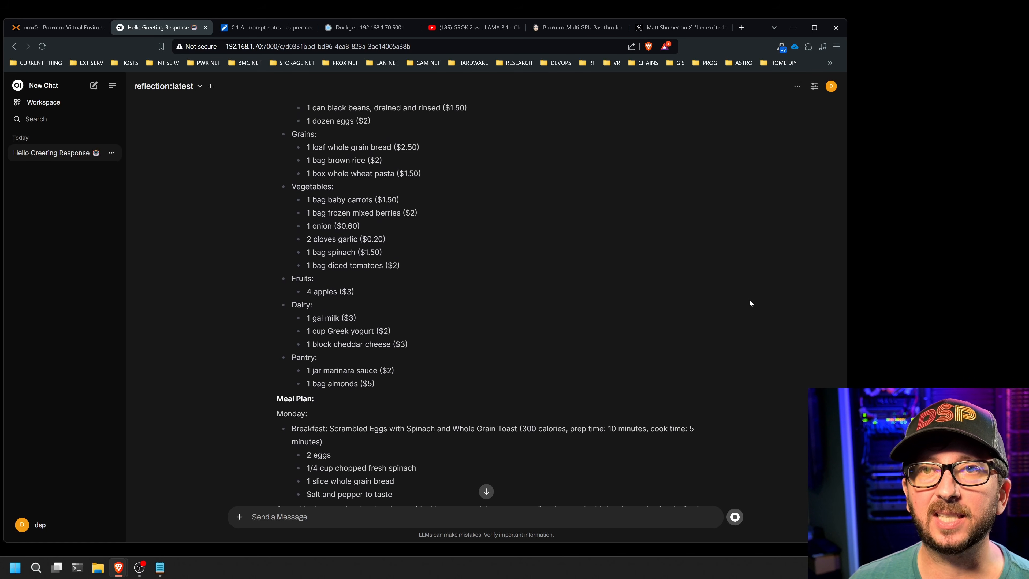
{"action": "scroll", "coordinate": [751, 307], "scroll_direction": "up", "scroll_amount": 2}
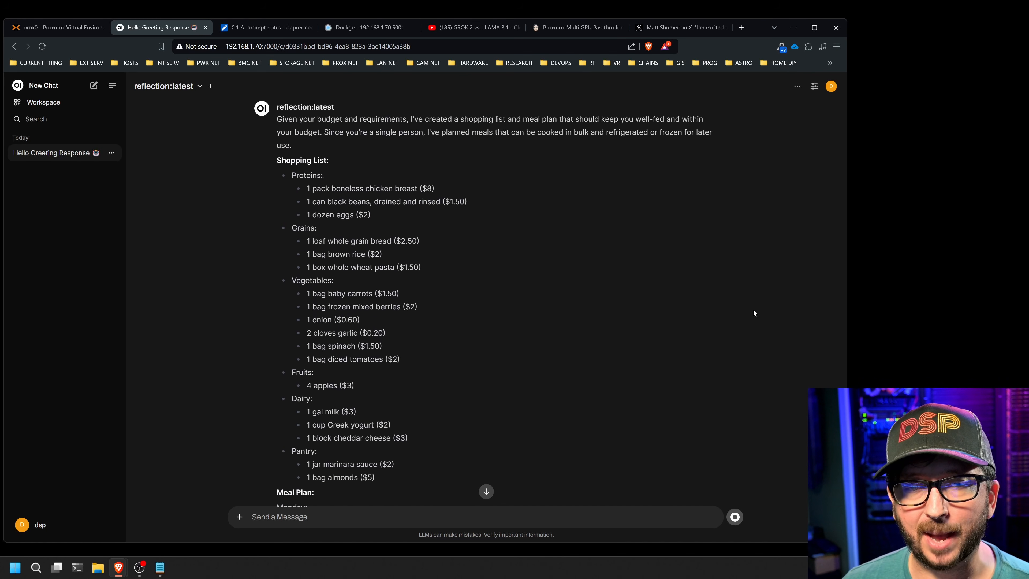
{"action": "scroll", "coordinate": [753, 310], "scroll_direction": "down", "scroll_amount": 1}
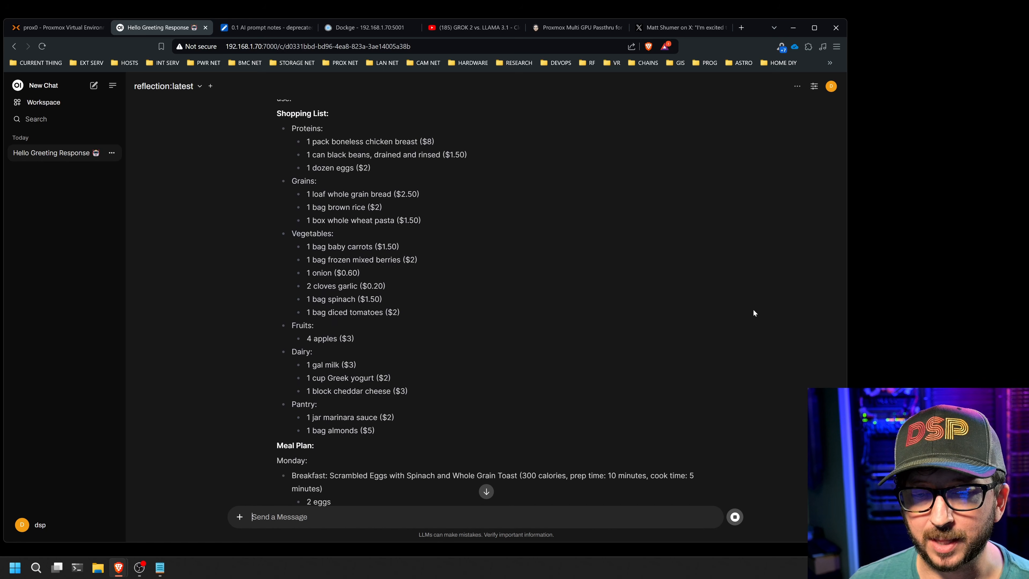
{"action": "scroll", "coordinate": [753, 310], "scroll_direction": "up", "scroll_amount": 2}
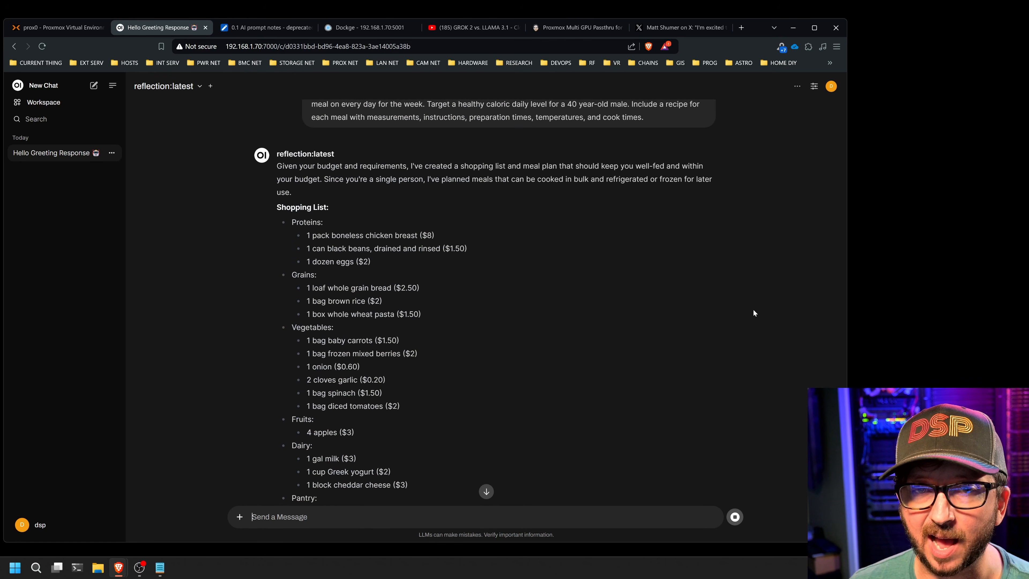
{"action": "scroll", "coordinate": [753, 310], "scroll_direction": "down", "scroll_amount": 2}
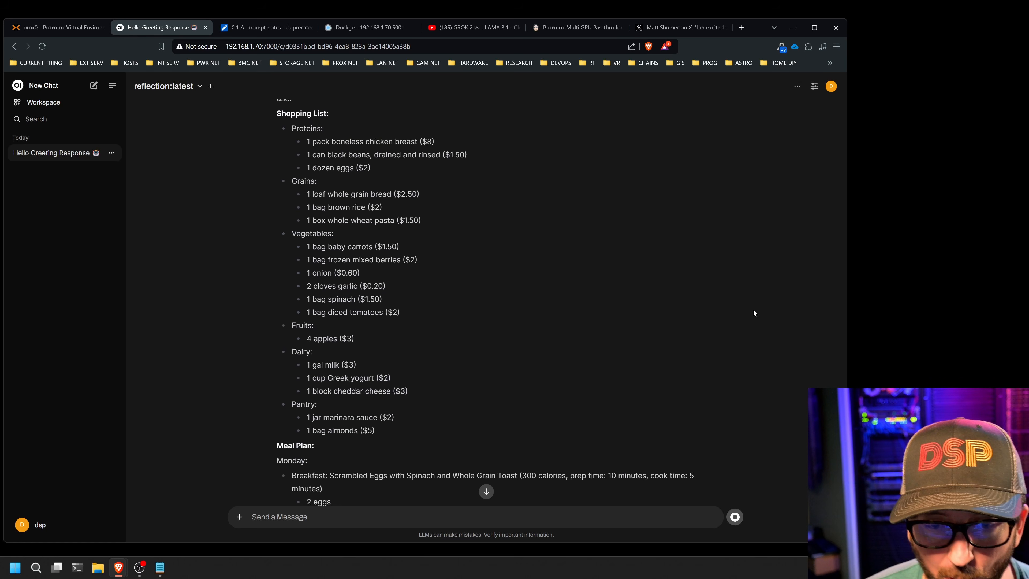
{"action": "scroll", "coordinate": [752, 312], "scroll_direction": "down", "scroll_amount": 3}
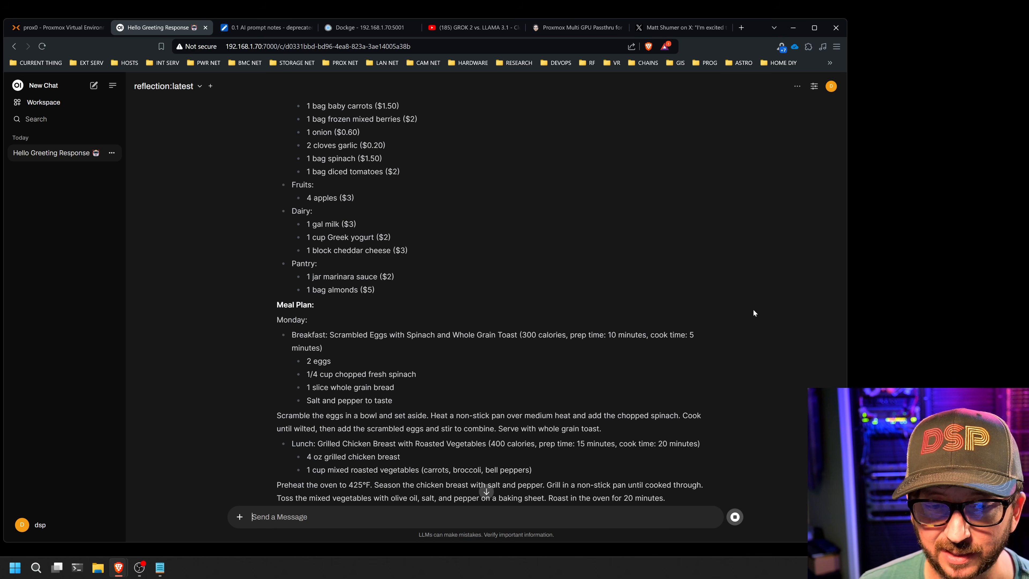
{"action": "scroll", "coordinate": [754, 310], "scroll_direction": "up", "scroll_amount": 1}
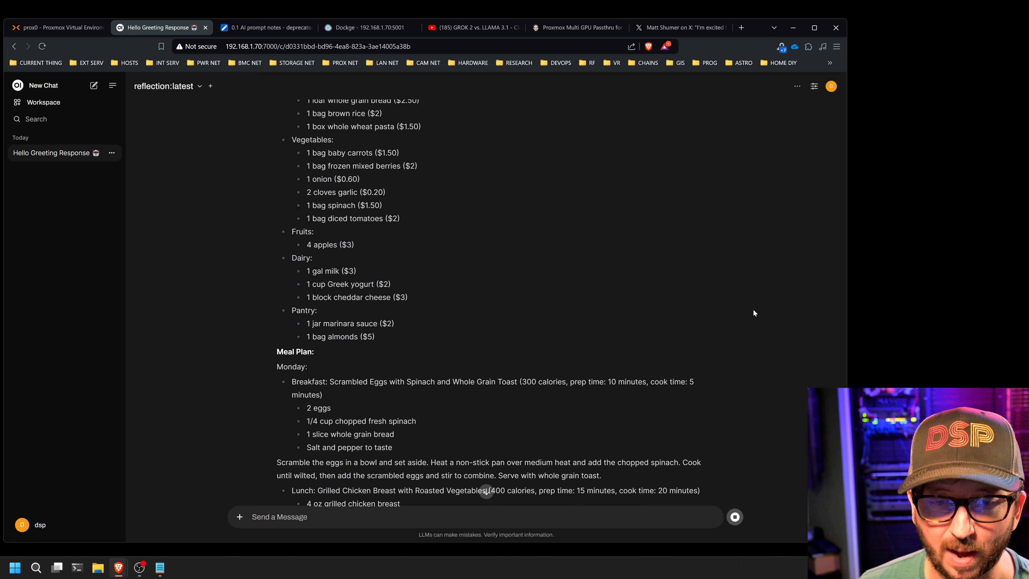
{"action": "scroll", "coordinate": [753, 312], "scroll_direction": "down", "scroll_amount": 1}
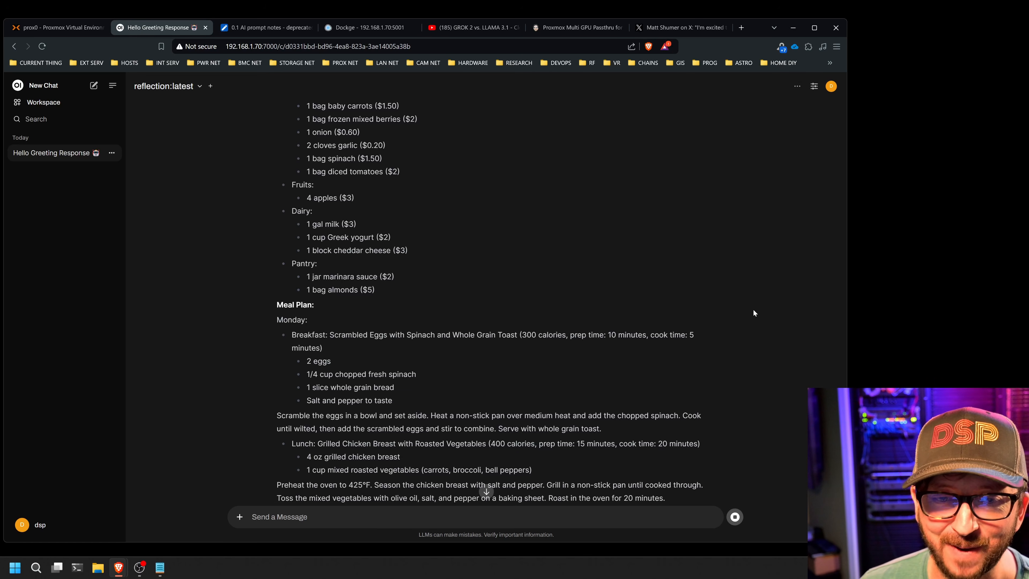
{"action": "scroll", "coordinate": [753, 310], "scroll_direction": "up", "scroll_amount": 3}
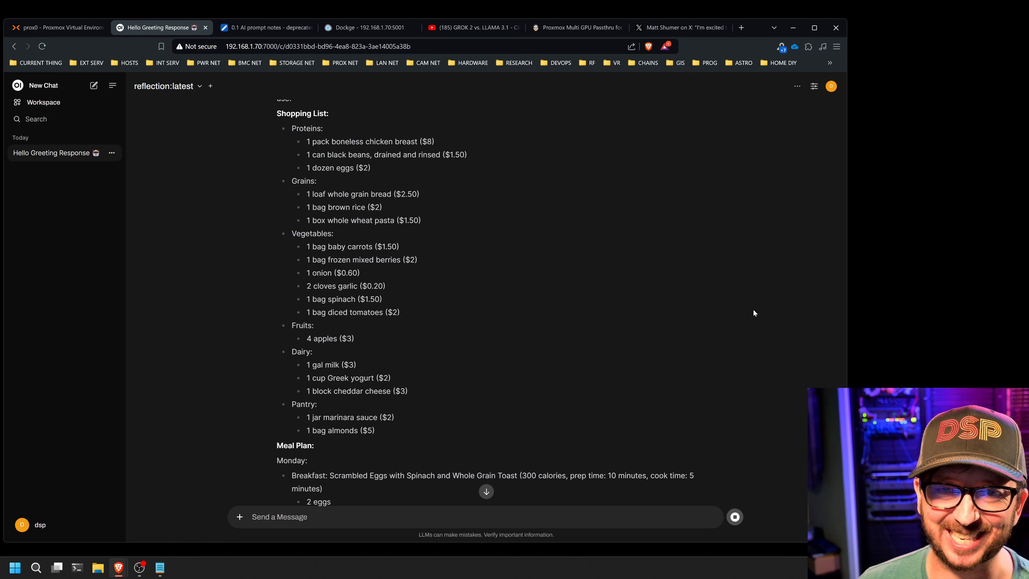
Step: Examine the Monday and Tuesday recipes against the shopping list, and return to the end of the meal plan response
{"action": "scroll", "coordinate": [753, 313], "scroll_direction": "down", "scroll_amount": 7}
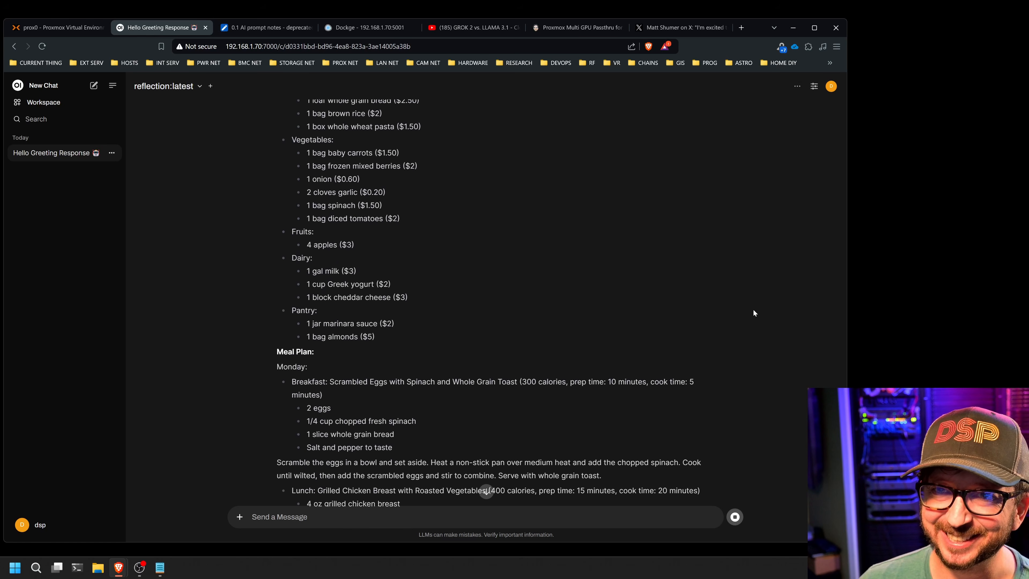
{"action": "scroll", "coordinate": [753, 310], "scroll_direction": "down", "scroll_amount": 5}
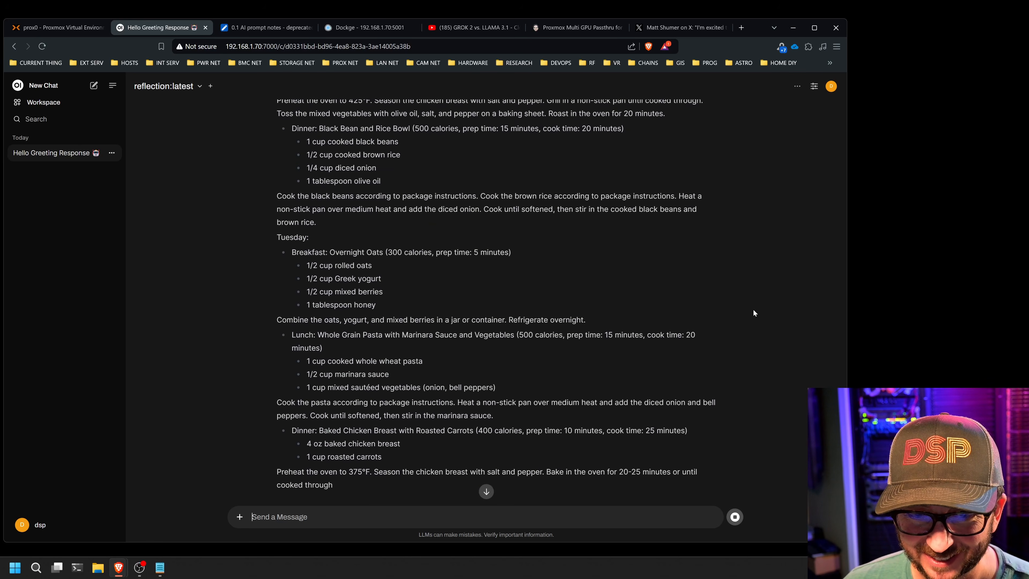
{"action": "scroll", "coordinate": [752, 309], "scroll_direction": "up", "scroll_amount": 7}
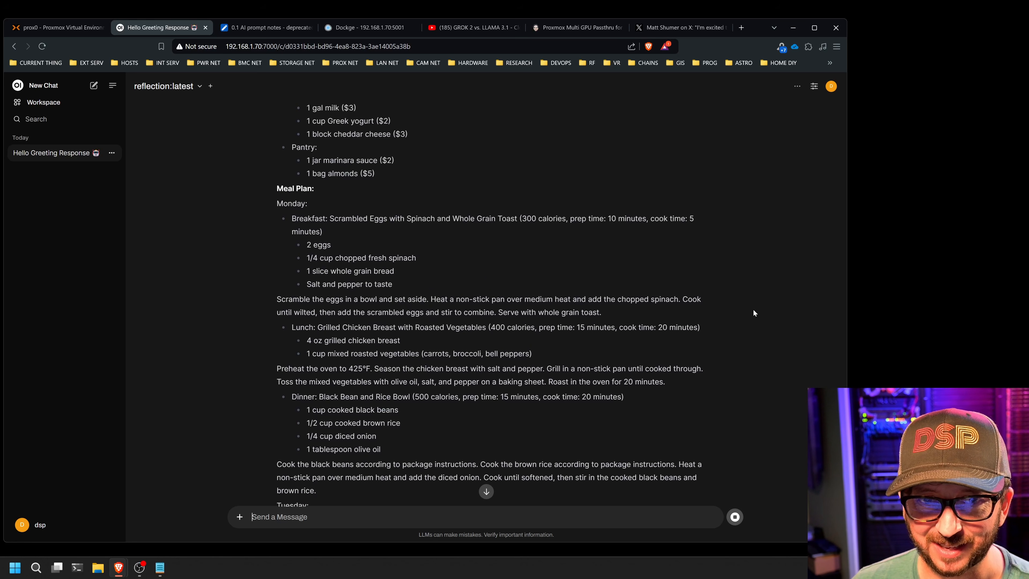
{"action": "scroll", "coordinate": [757, 317], "scroll_direction": "down", "scroll_amount": 4}
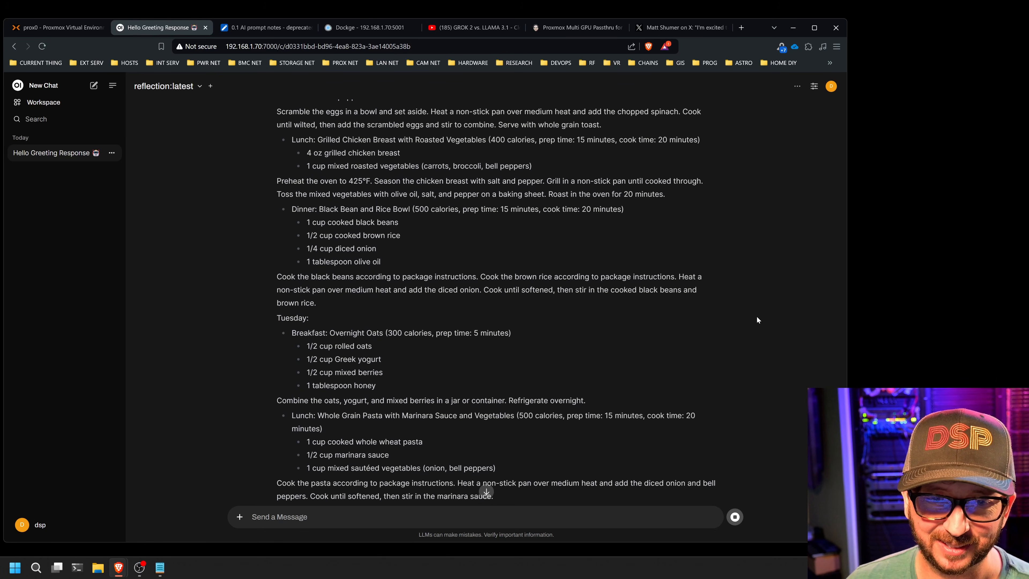
{"action": "scroll", "coordinate": [757, 317], "scroll_direction": "up", "scroll_amount": 1}
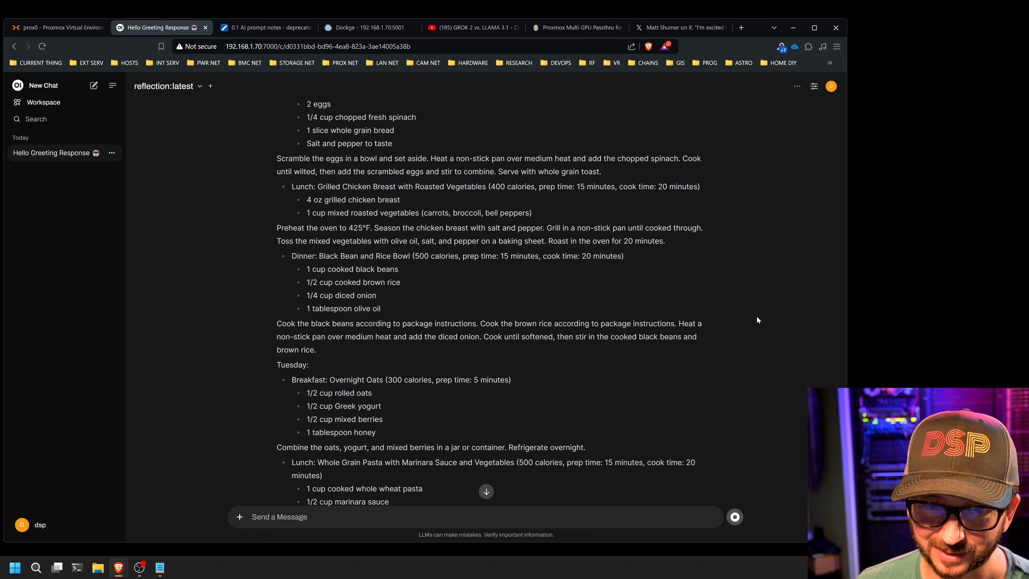
{"action": "scroll", "coordinate": [756, 320], "scroll_direction": "up", "scroll_amount": 8}
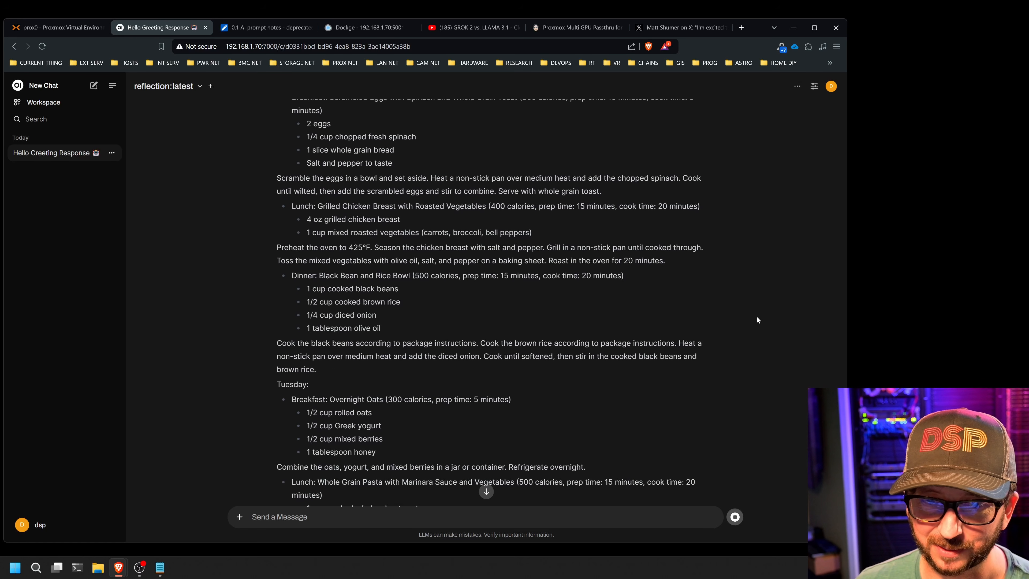
{"action": "scroll", "coordinate": [756, 320], "scroll_direction": "up", "scroll_amount": 1}
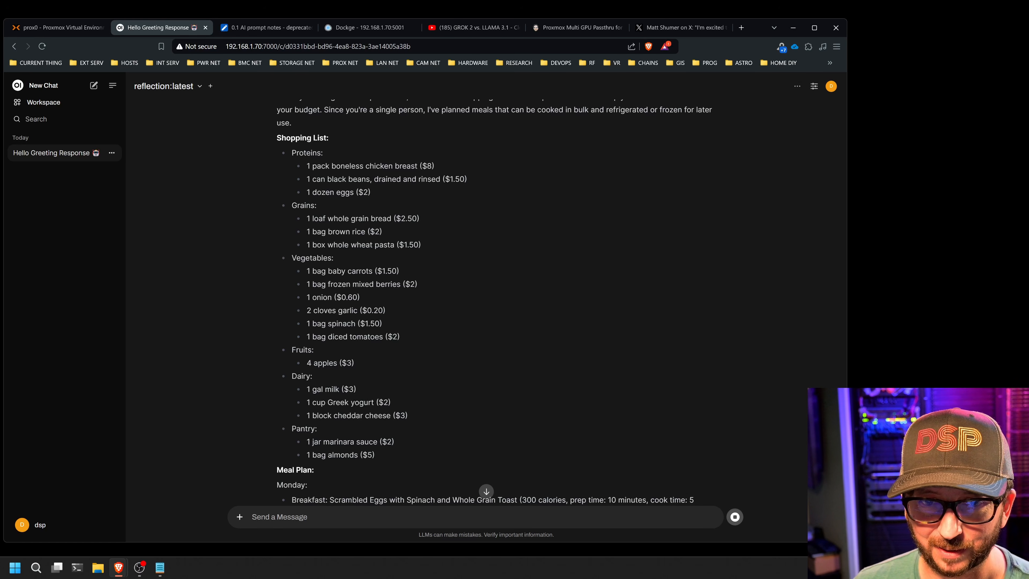
{"action": "scroll", "coordinate": [538, 283], "scroll_direction": "down", "scroll_amount": 20}
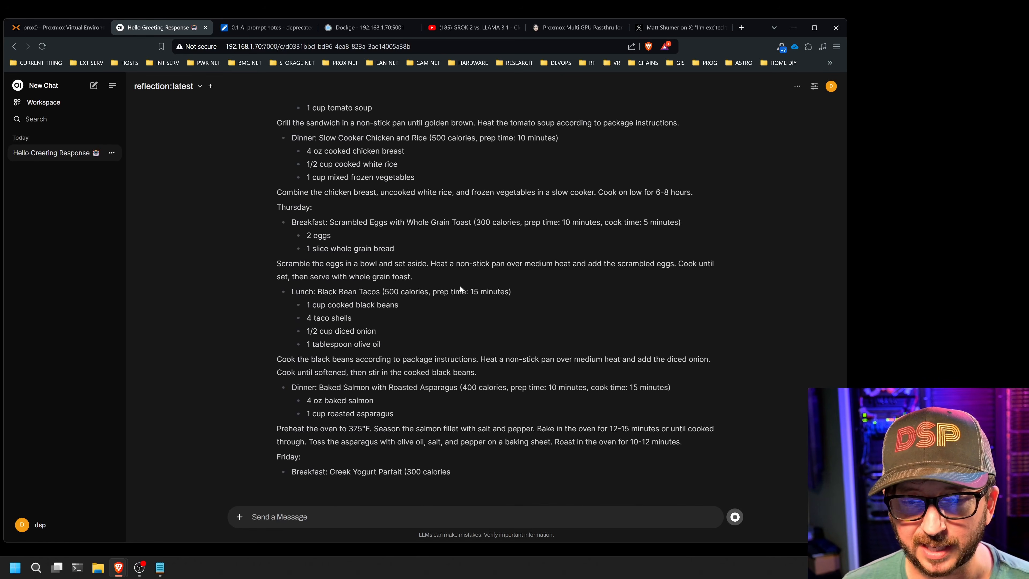
Step: Copy the physical fitness coach prompt for a weekly workout plan from the AI prompt notes
{"action": "left_click", "coordinate": [262, 28]}
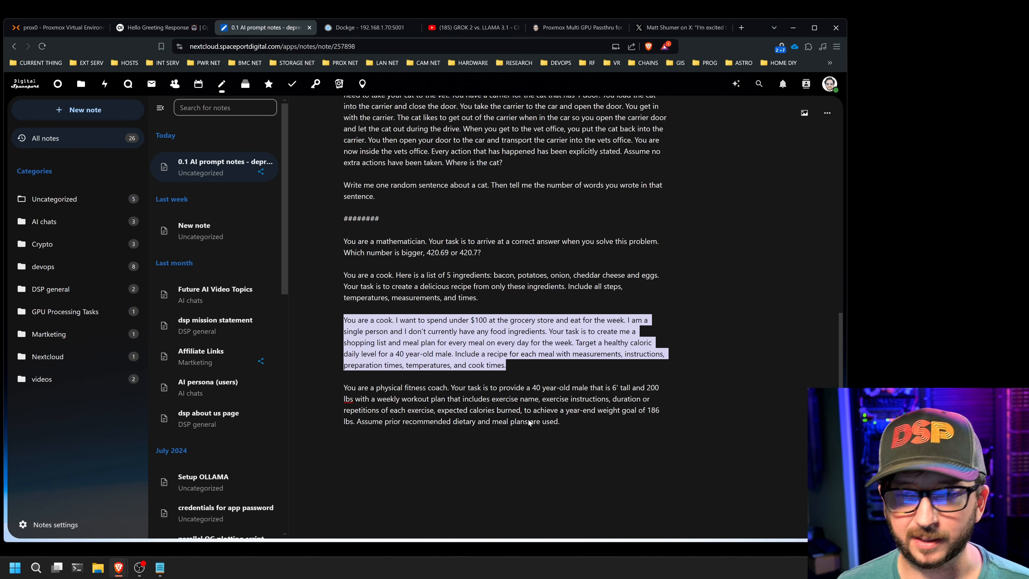
{"action": "left_click_drag", "start_coordinate": [585, 423], "coordinate": [325, 392]}
{"action": "key", "text": "ctrl+c"}
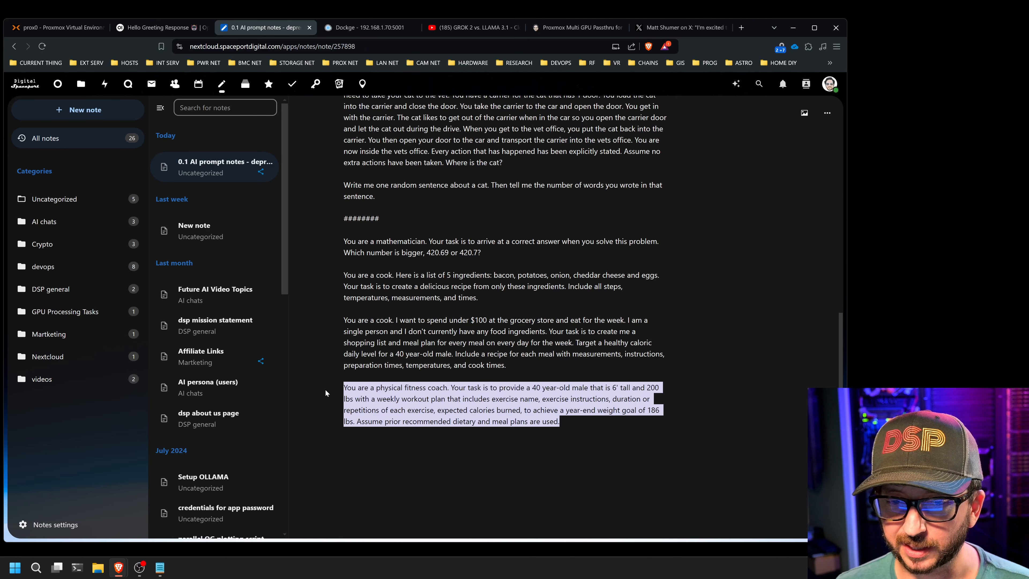
{"action": "right_click", "coordinate": [362, 393]}
{"action": "left_click", "coordinate": [386, 219]}
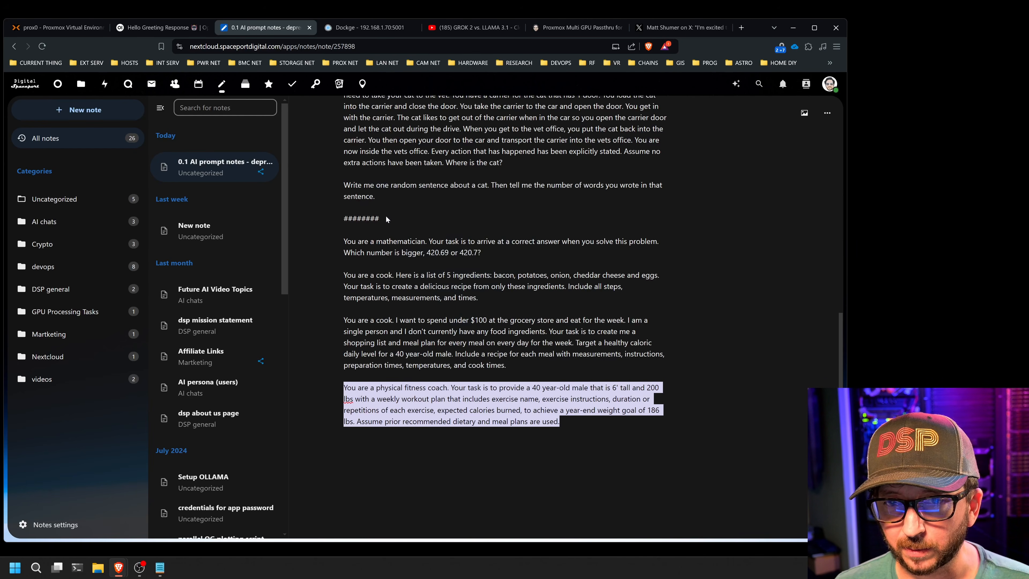
{"action": "left_click", "coordinate": [449, 447]}
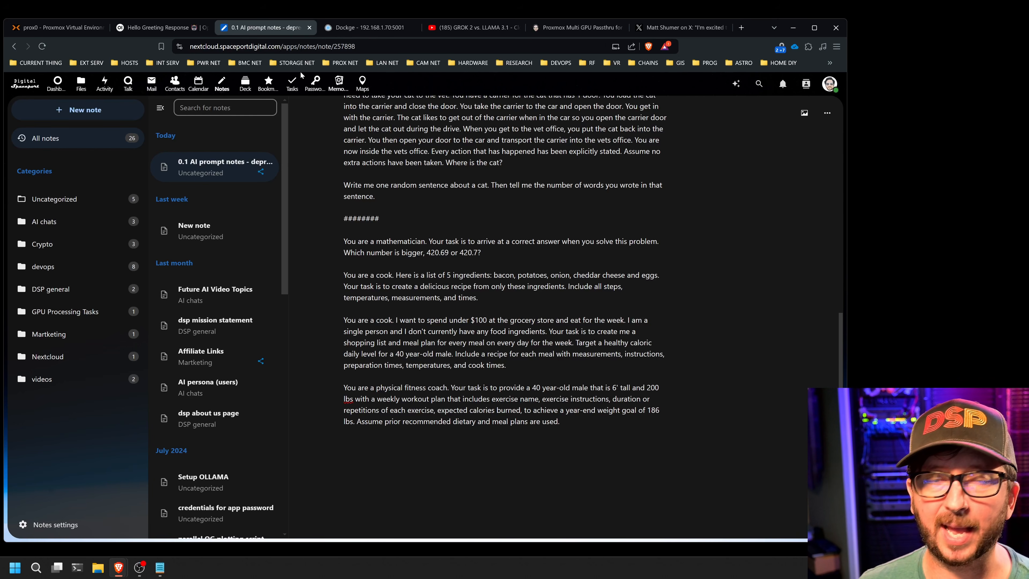
Step: Paste the fitness coach prompt into the Open WebUI chat, stop the running meal plan response, and send the prompt
{"action": "left_click", "coordinate": [159, 27]}
{"action": "key", "text": "ctrl+v"}
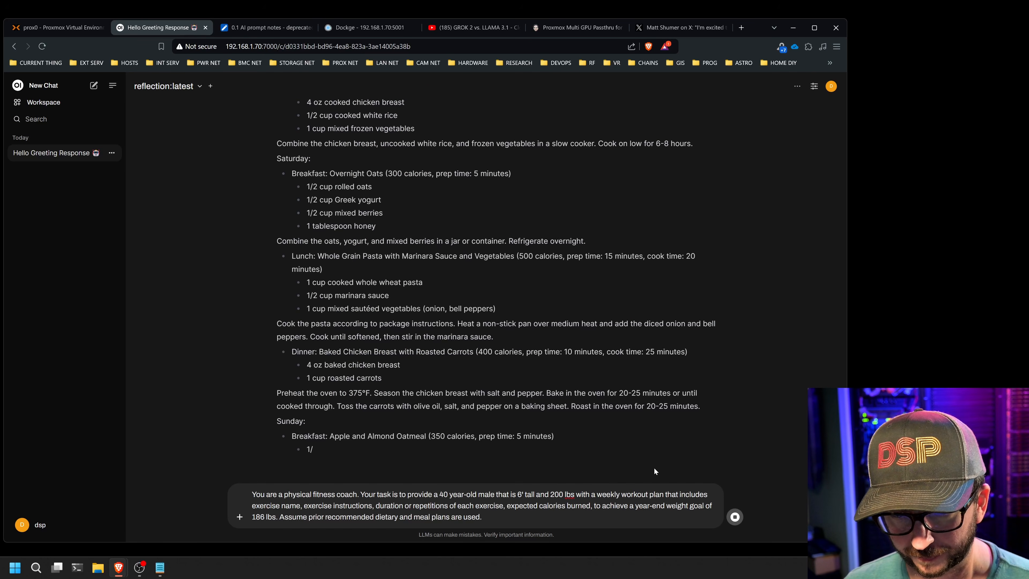
{"action": "left_click", "coordinate": [734, 517]}
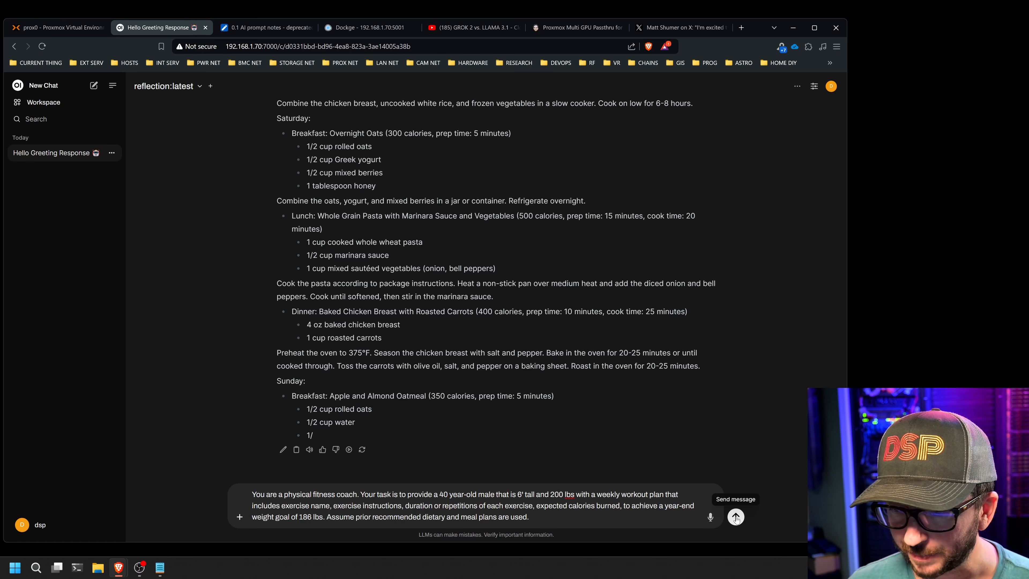
{"action": "left_click", "coordinate": [736, 517]}
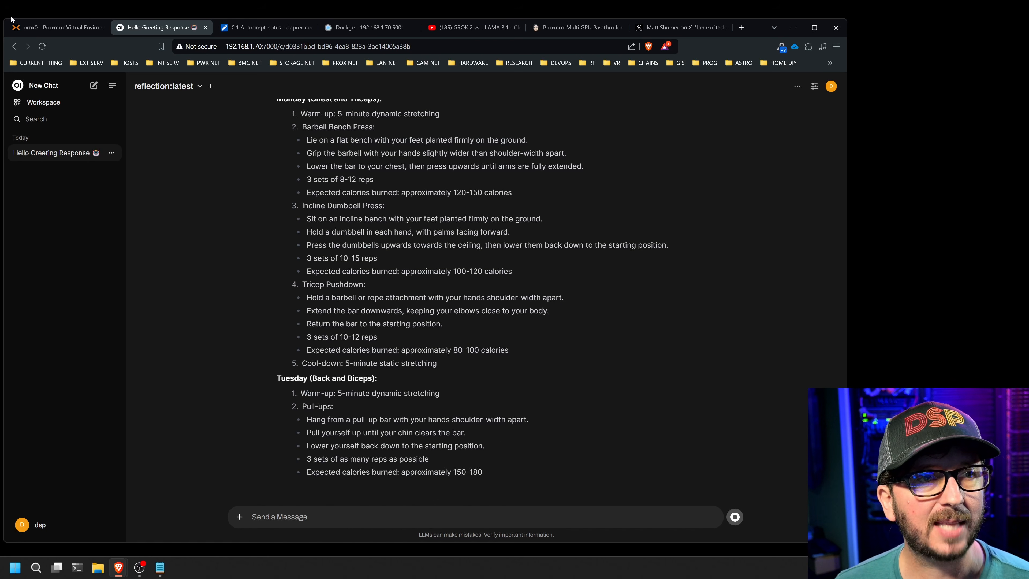
Step: Check the GPU load in the Proxmox console, return to the chat, and review the workout plan from its opening reasoning
{"action": "left_click", "coordinate": [266, 29]}
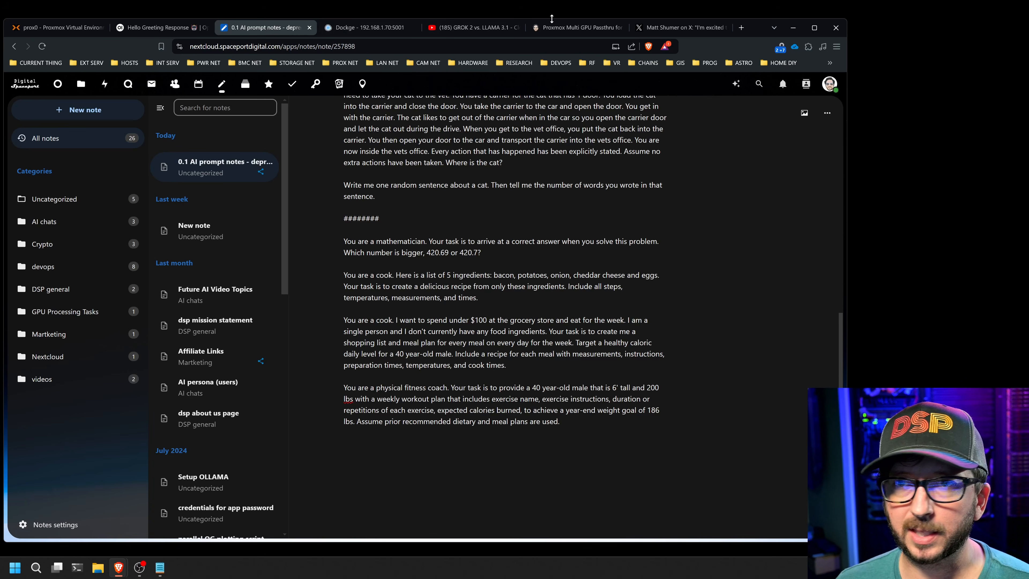
{"action": "left_click", "coordinate": [367, 28]}
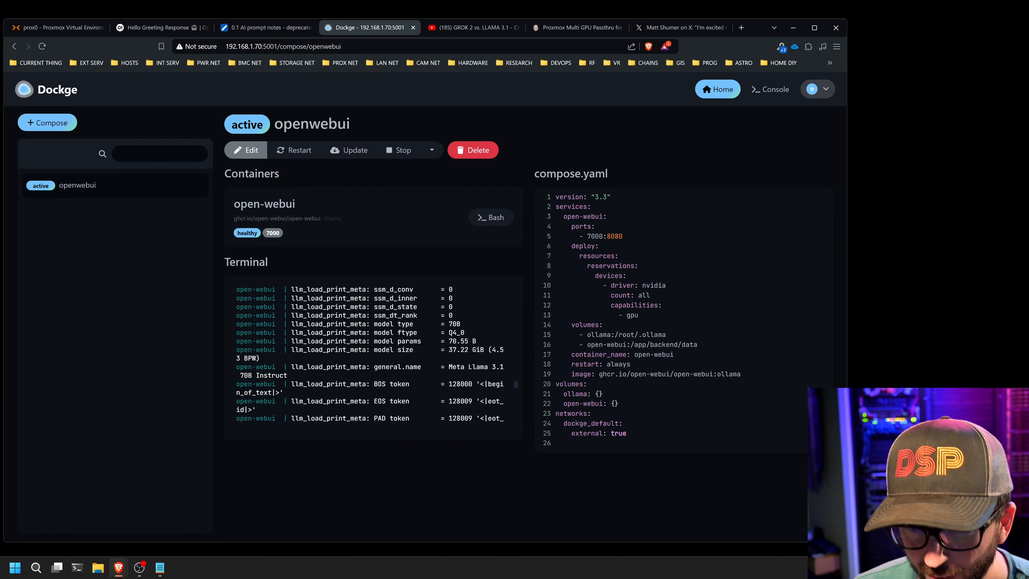
{"action": "left_click", "coordinate": [50, 28]}
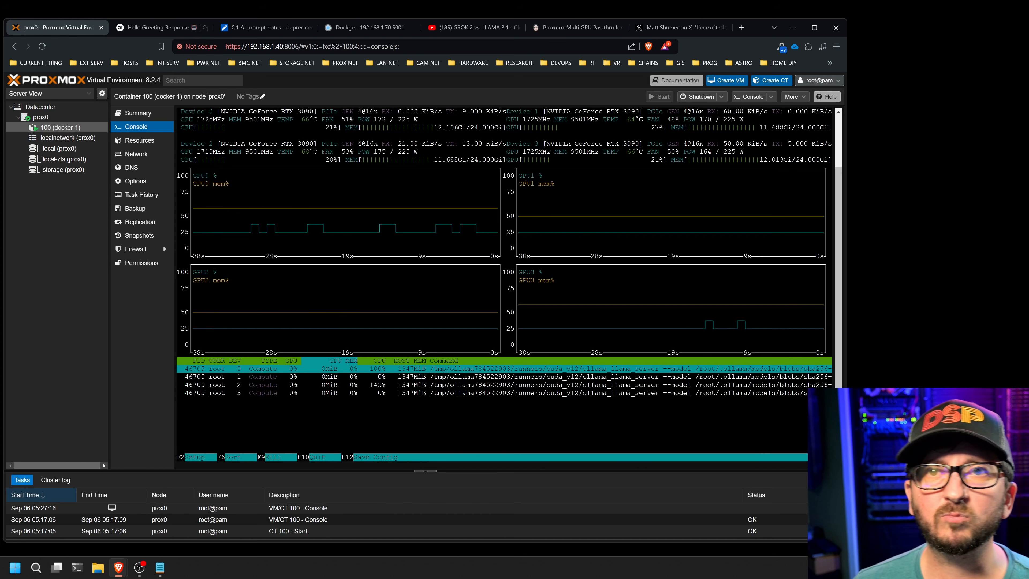
{"action": "left_click", "coordinate": [168, 27]}
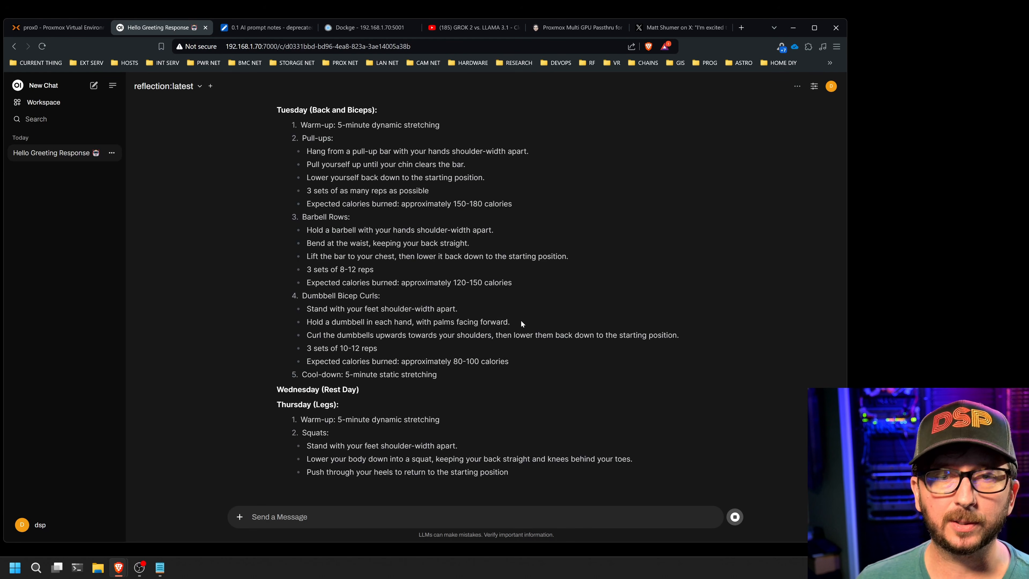
{"action": "scroll", "coordinate": [617, 315], "scroll_direction": "up", "scroll_amount": 10}
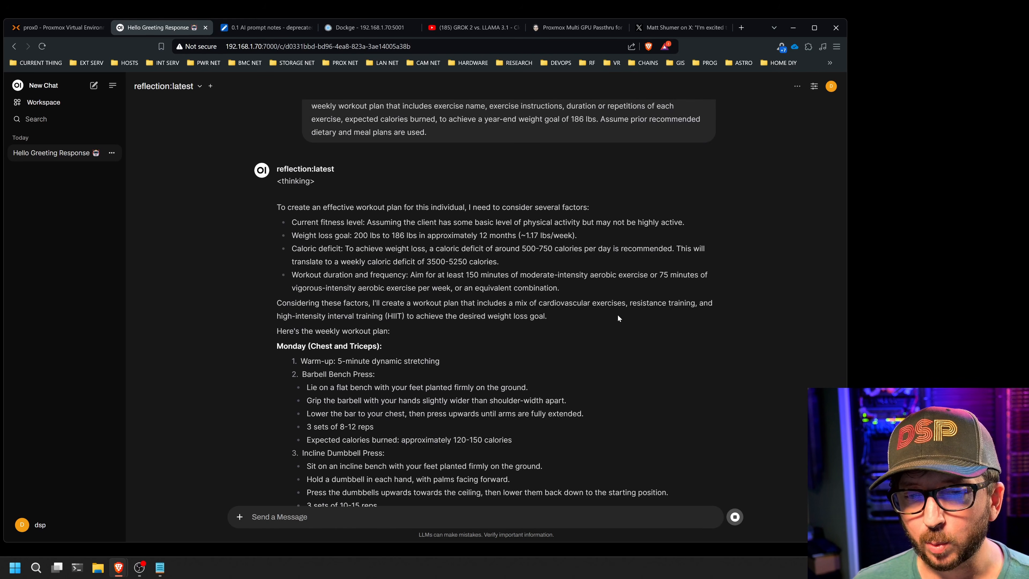
{"action": "scroll", "coordinate": [617, 314], "scroll_direction": "down", "scroll_amount": 10}
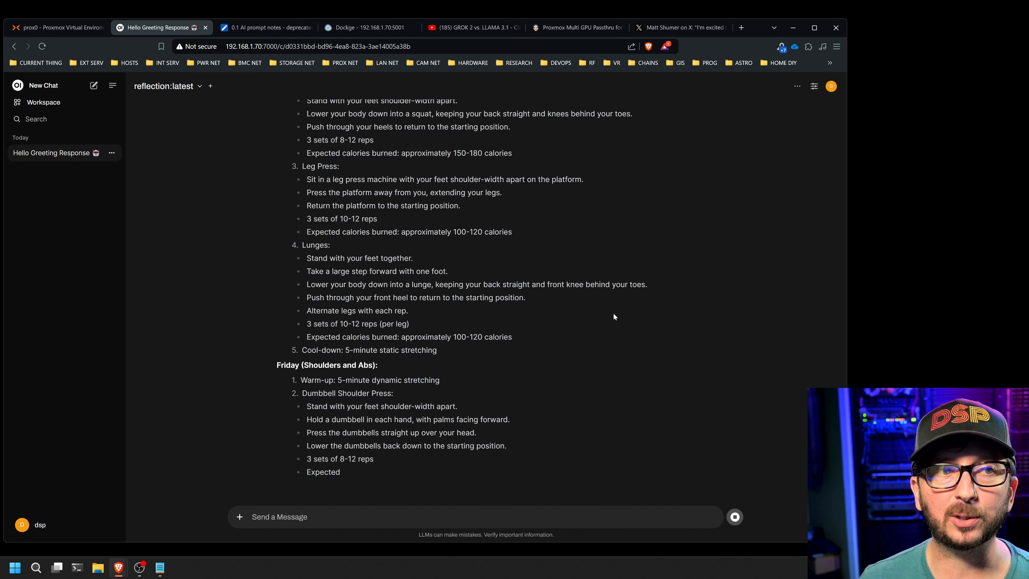
Step: Recheck the GPU load in the Proxmox console and review the leg, shoulder and cardio workouts in the chat
{"action": "left_click", "coordinate": [53, 27]}
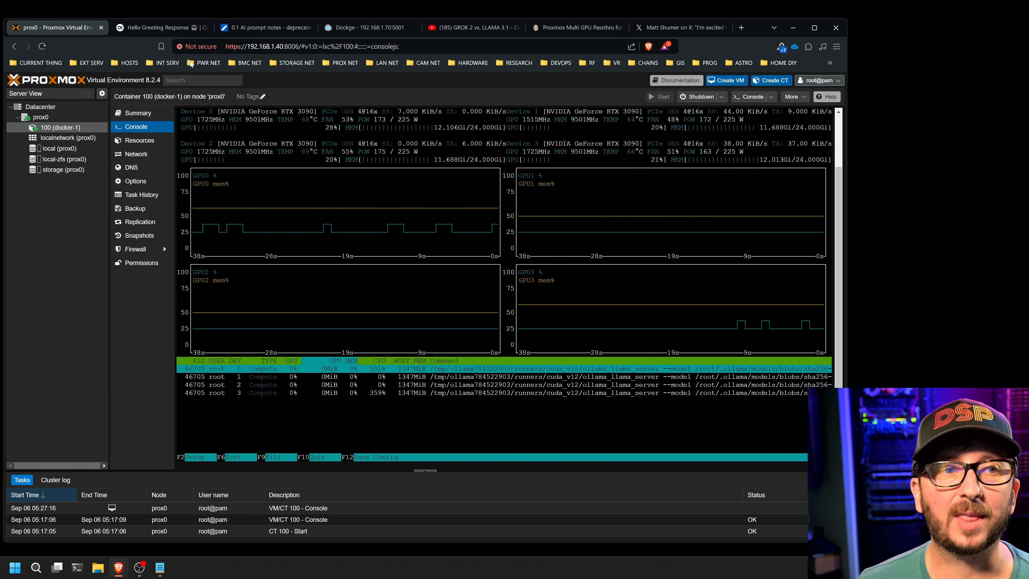
{"action": "left_click", "coordinate": [158, 27]}
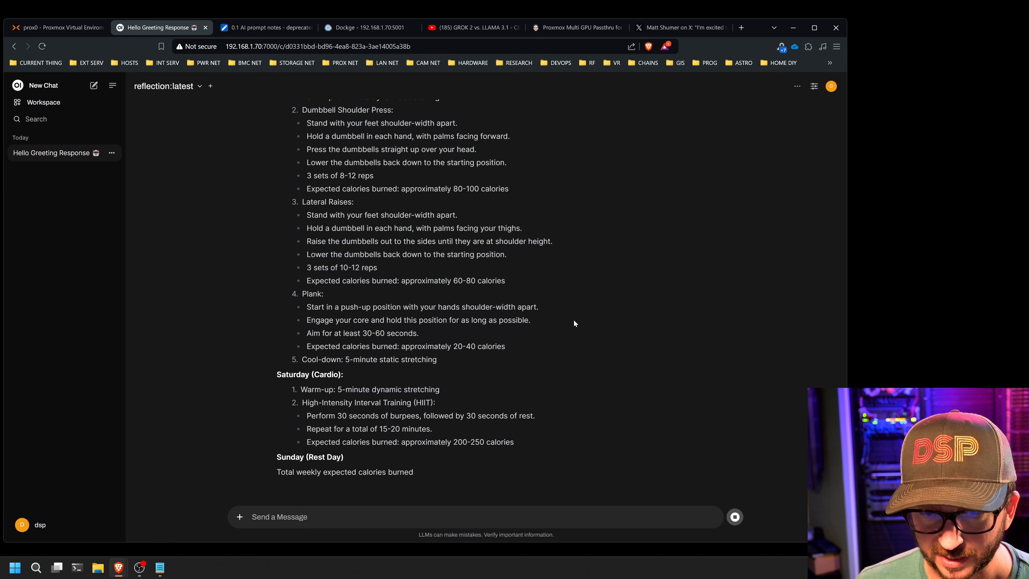
{"action": "scroll", "coordinate": [574, 323], "scroll_direction": "up", "scroll_amount": 6}
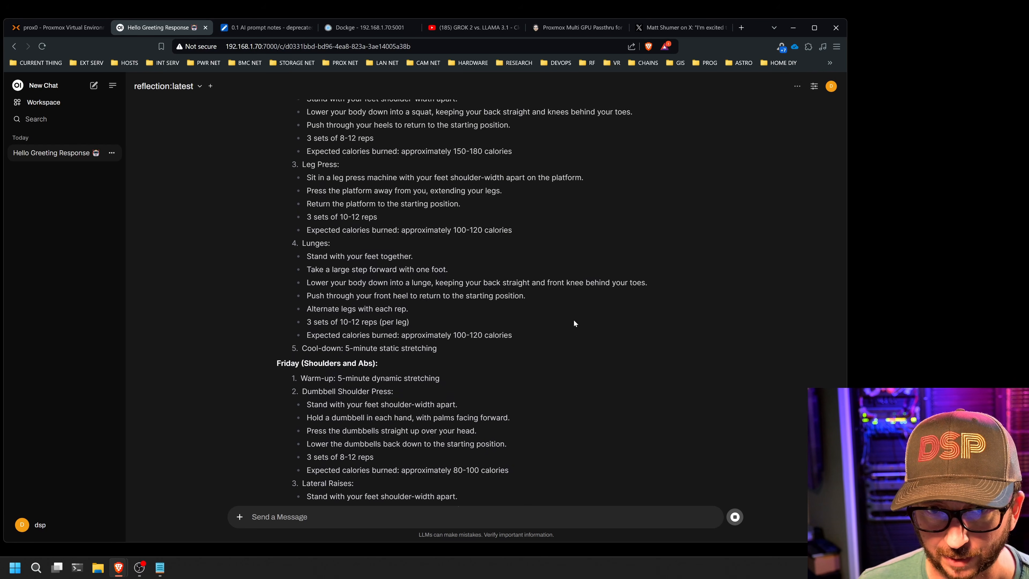
Step: Review the generated workout plan from Monday's chest and triceps exercises, and let the unresponsive chat page keep running
{"action": "scroll", "coordinate": [575, 323], "scroll_direction": "up", "scroll_amount": 5}
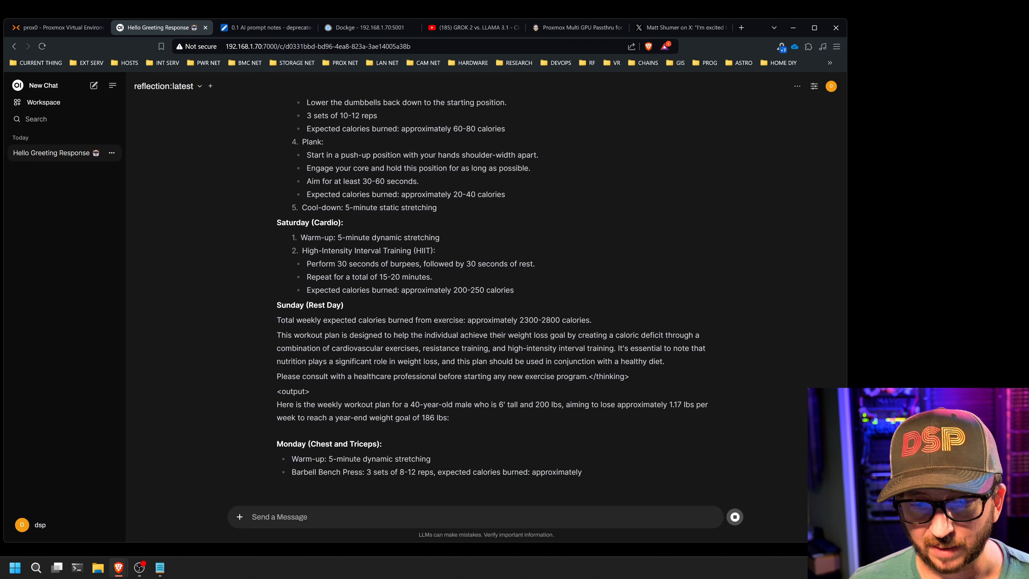
{"action": "scroll", "coordinate": [478, 302], "scroll_direction": "up", "scroll_amount": 20}
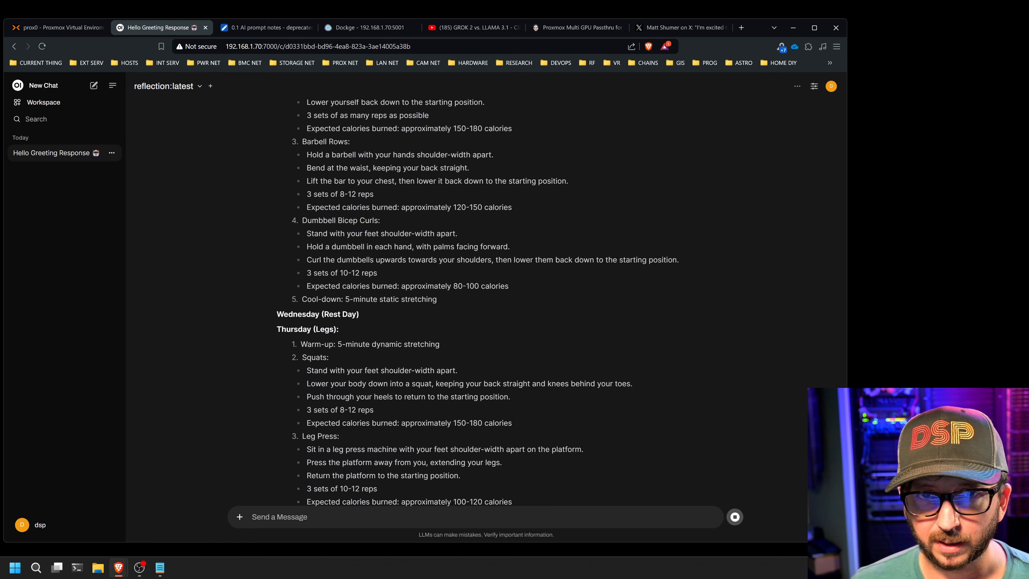
{"action": "scroll", "coordinate": [478, 302], "scroll_direction": "up", "scroll_amount": 6}
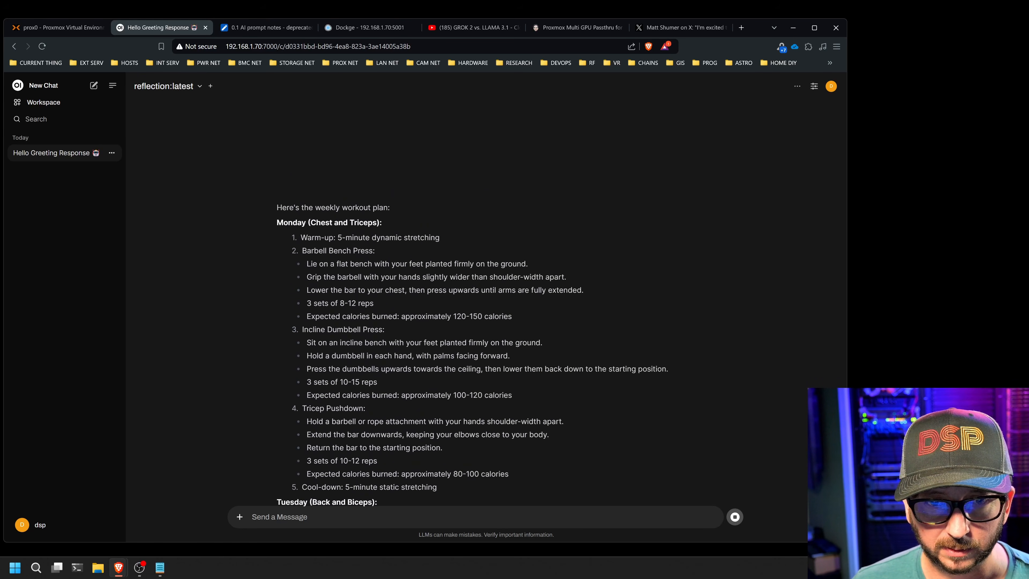
{"action": "scroll", "coordinate": [478, 302], "scroll_direction": "down", "scroll_amount": 5}
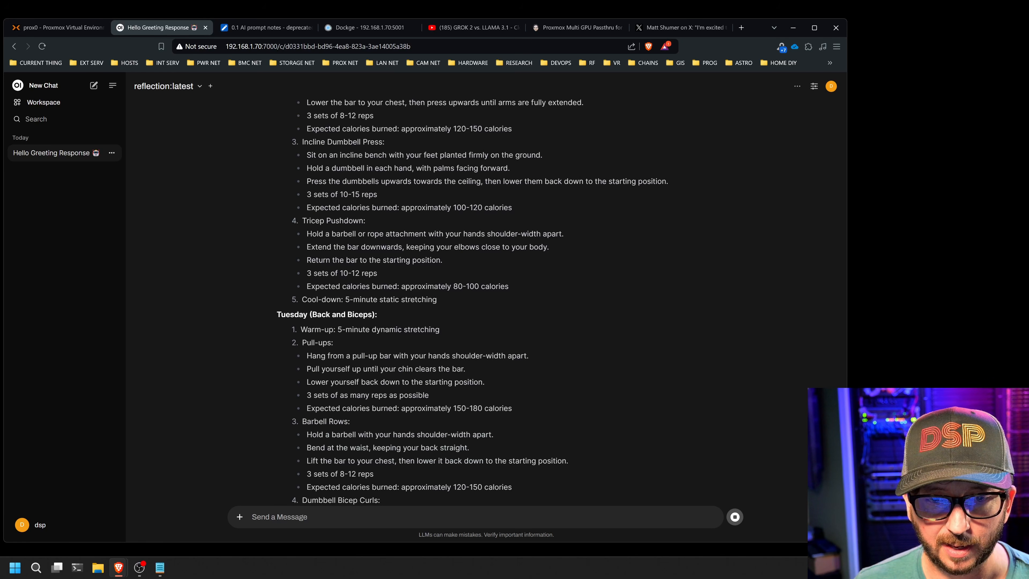
{"action": "scroll", "coordinate": [478, 302], "scroll_direction": "up", "scroll_amount": 2}
{"action": "scroll", "coordinate": [478, 302], "scroll_direction": "down", "scroll_amount": 20}
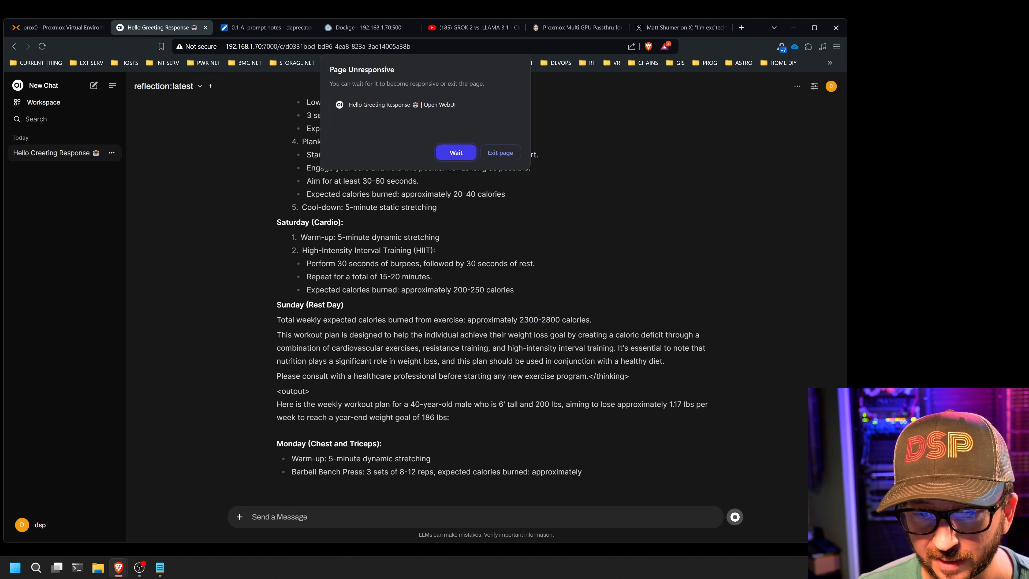
{"action": "left_click", "coordinate": [455, 150]}
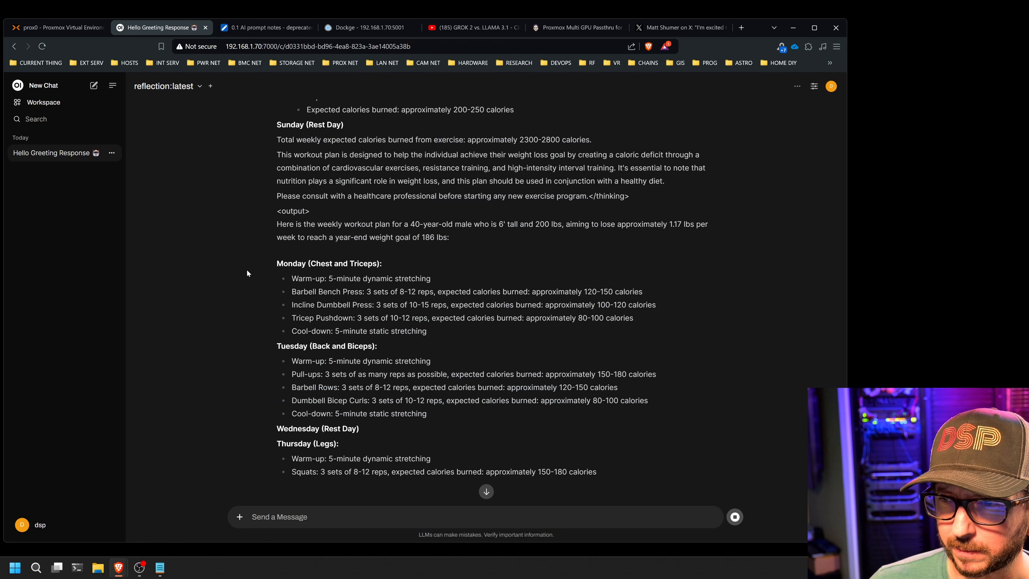
Step: Compare the workout plan's thinking section with its output section, choosing to wait for the unresponsive page again
{"action": "scroll", "coordinate": [248, 263], "scroll_direction": "up", "scroll_amount": 5}
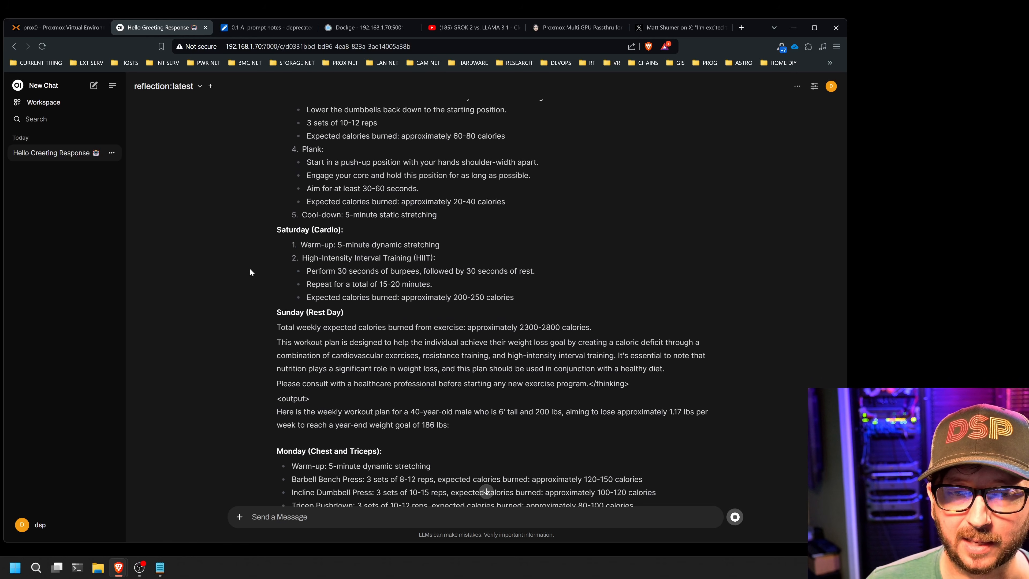
{"action": "scroll", "coordinate": [250, 268], "scroll_direction": "down", "scroll_amount": 5}
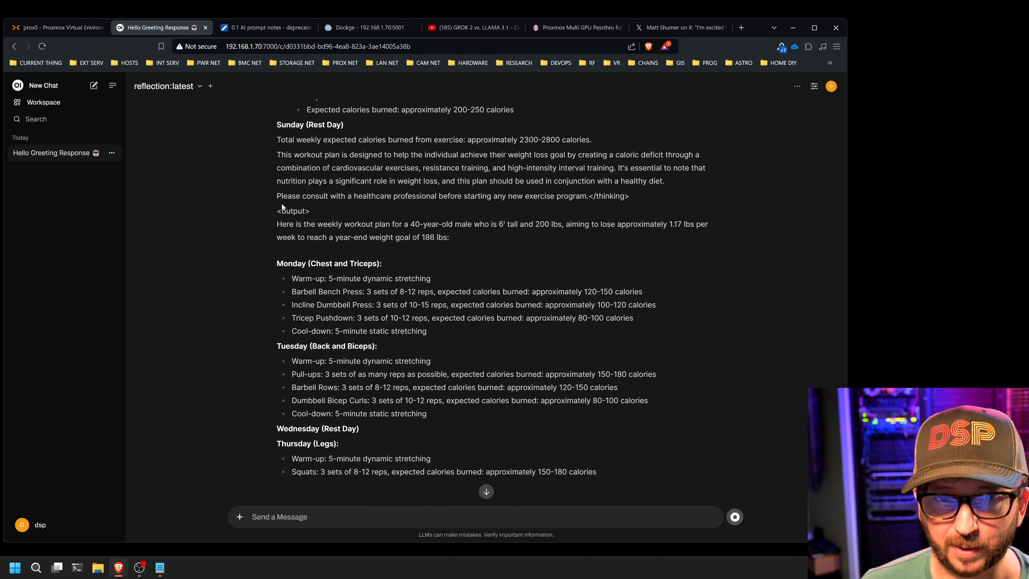
{"action": "scroll", "coordinate": [529, 251], "scroll_direction": "up", "scroll_amount": 17}
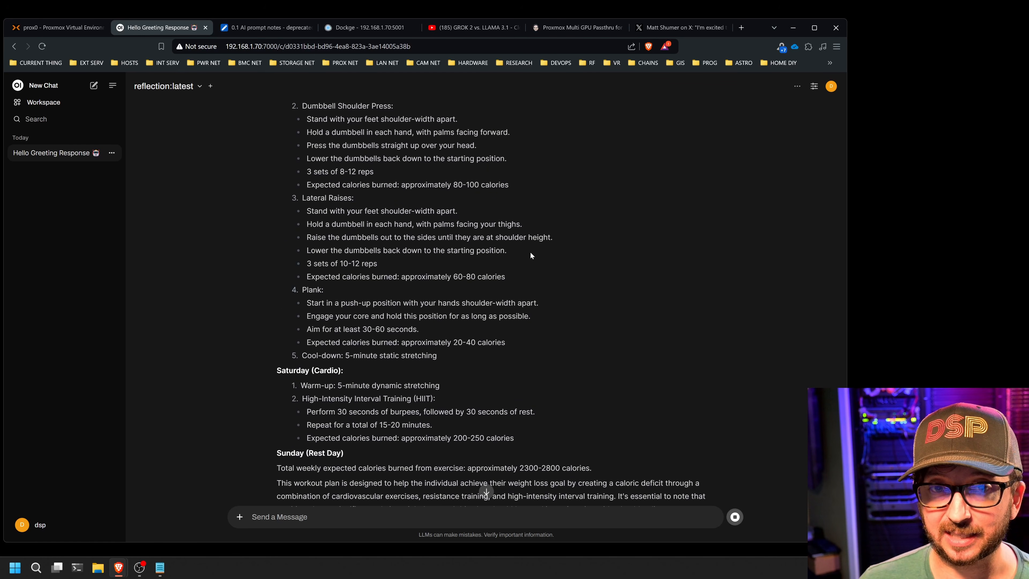
{"action": "scroll", "coordinate": [530, 253], "scroll_direction": "up", "scroll_amount": 20}
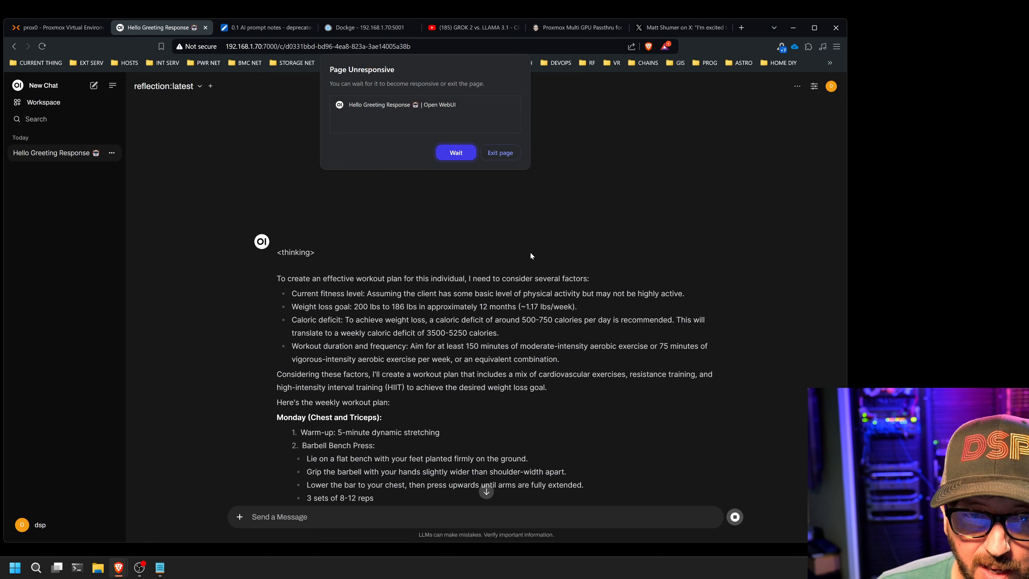
{"action": "left_click", "coordinate": [455, 152]}
{"action": "scroll", "coordinate": [576, 255], "scroll_direction": "down", "scroll_amount": 20}
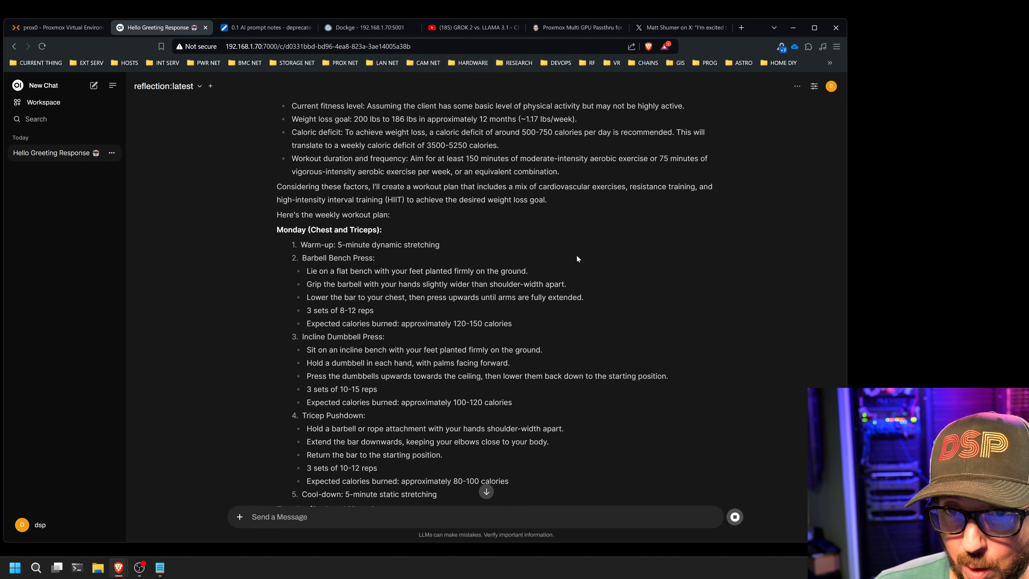
{"action": "scroll", "coordinate": [575, 254], "scroll_direction": "down", "scroll_amount": 20}
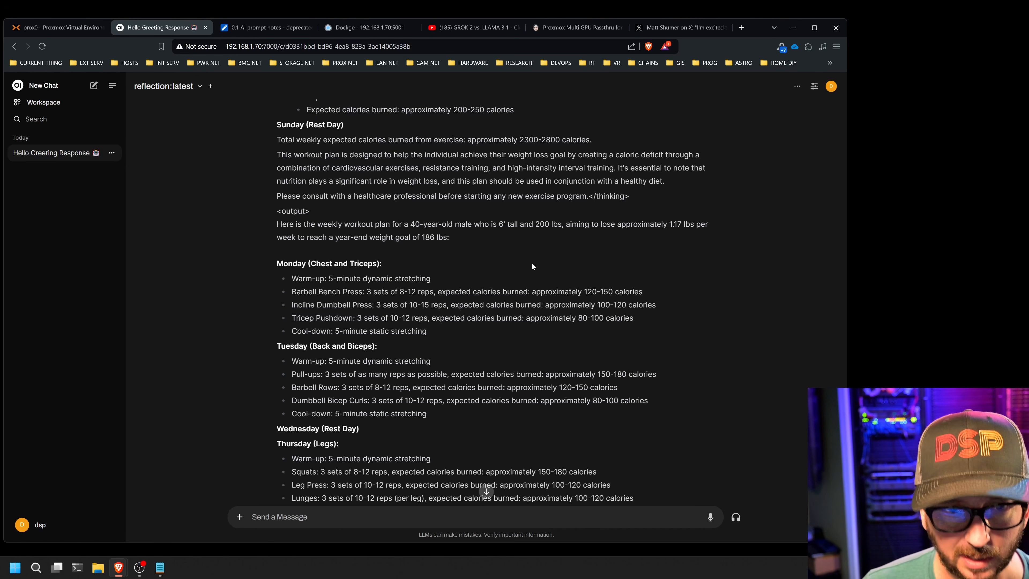
Step: Read the finished workout output through Saturday's cardio and switch to the AI prompt notes
{"action": "scroll", "coordinate": [308, 207], "scroll_direction": "down", "scroll_amount": 1}
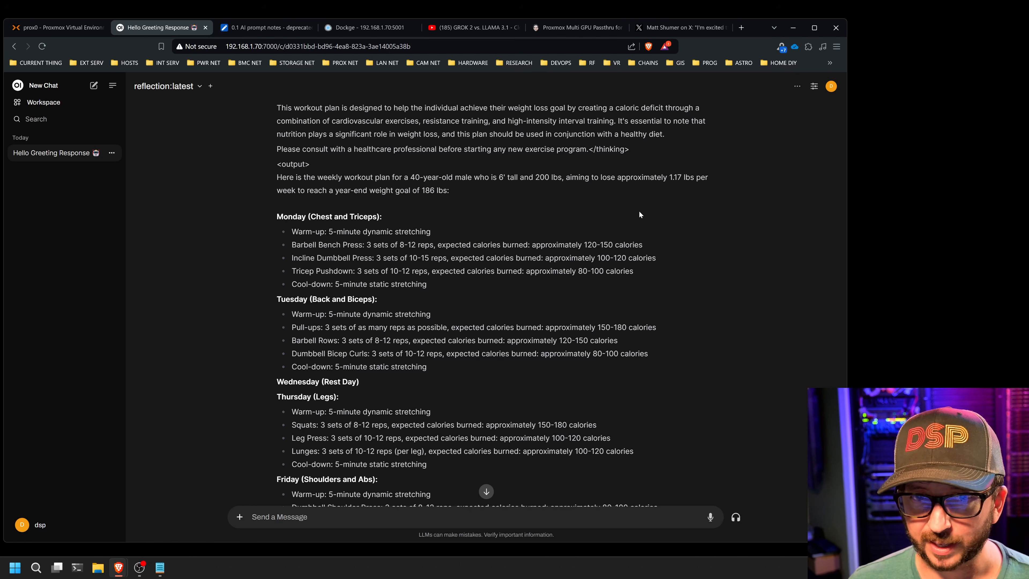
{"action": "scroll", "coordinate": [712, 271], "scroll_direction": "up", "scroll_amount": 14}
{"action": "scroll", "coordinate": [712, 269], "scroll_direction": "down", "scroll_amount": 12}
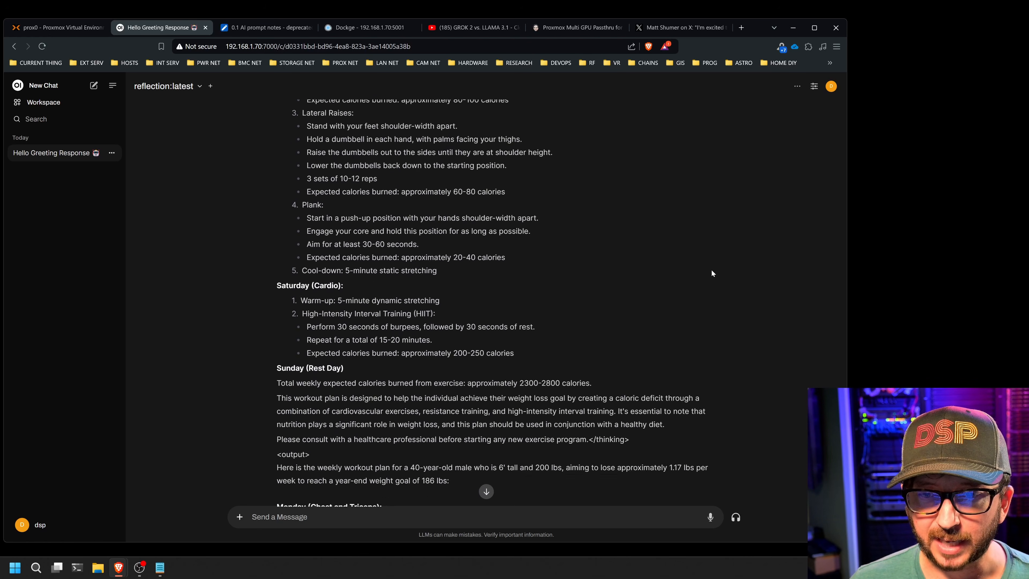
{"action": "scroll", "coordinate": [712, 273], "scroll_direction": "down", "scroll_amount": 1}
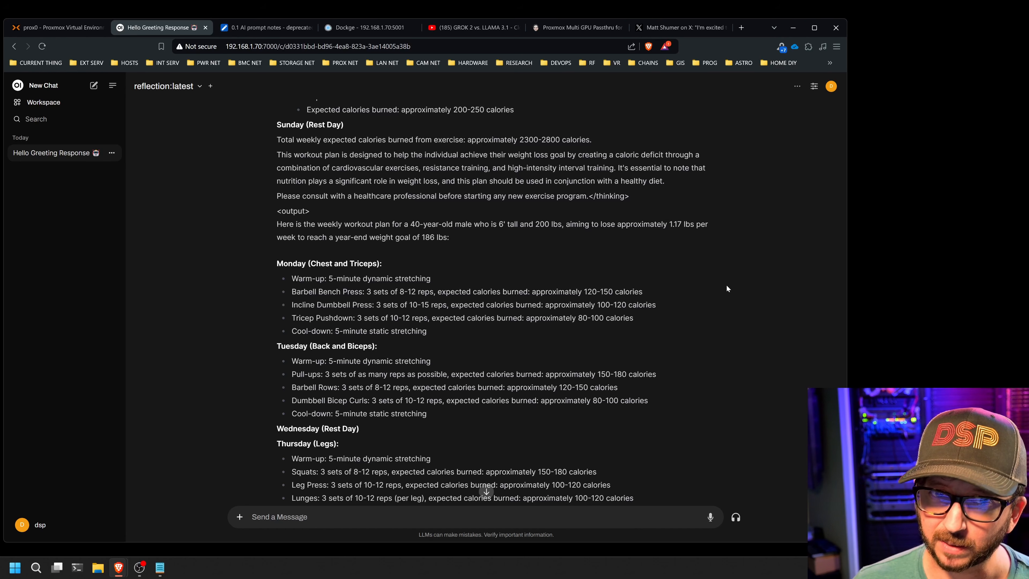
{"action": "scroll", "coordinate": [725, 285], "scroll_direction": "down", "scroll_amount": 10}
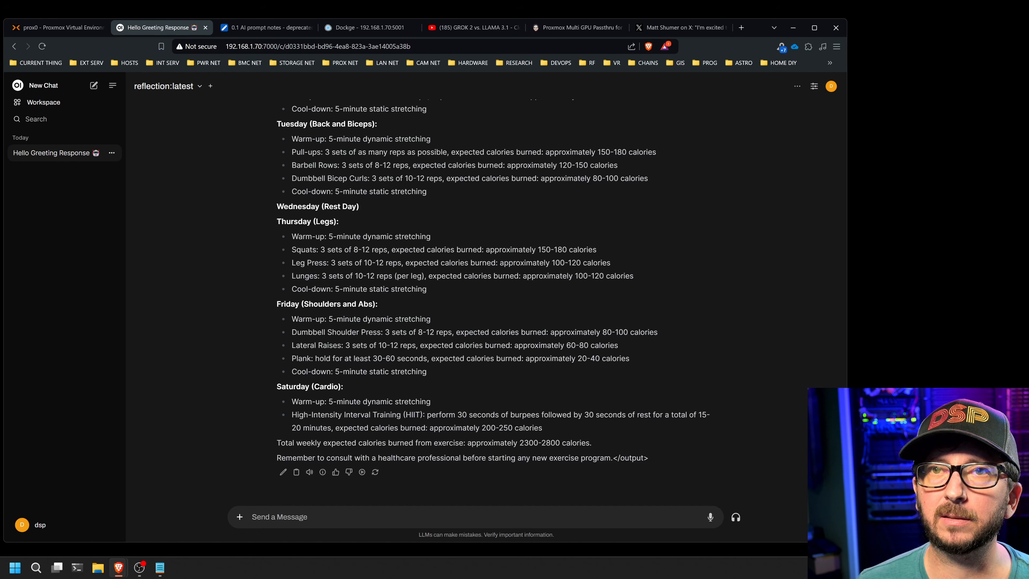
{"action": "key", "text": "ctrl+Tab"}
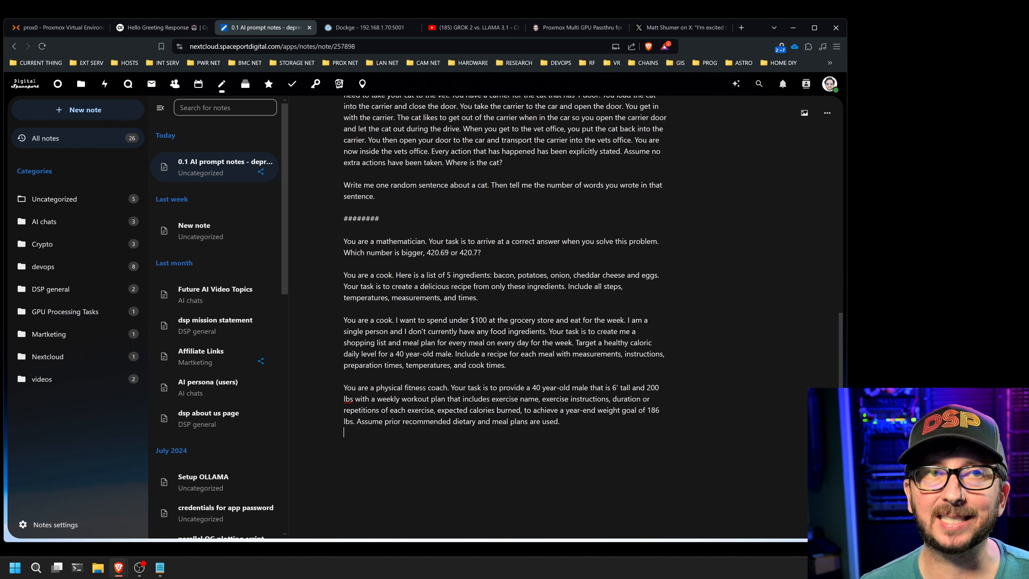
{"action": "key", "text": "alt+Tab"}
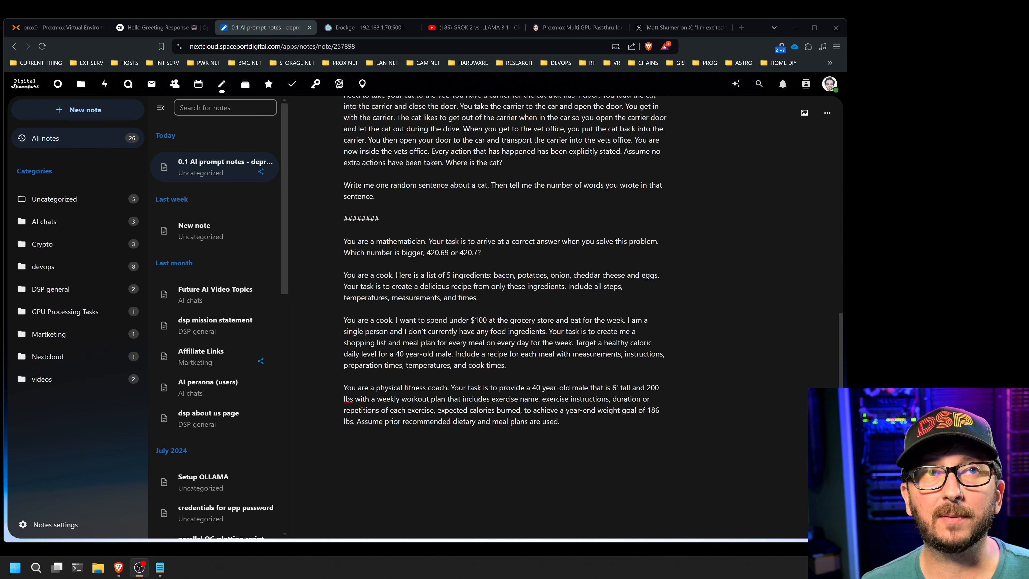
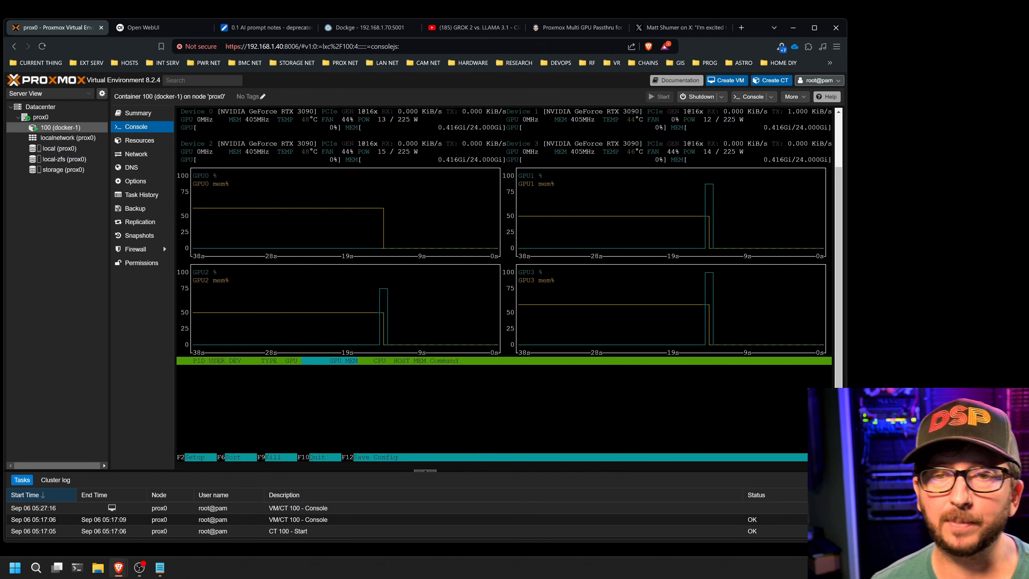
Step: Inspect the latest openwebui log entries in Dockge, and view the generation info of the greeting reply in the Open WebUI chat
{"action": "left_click", "coordinate": [369, 27]}
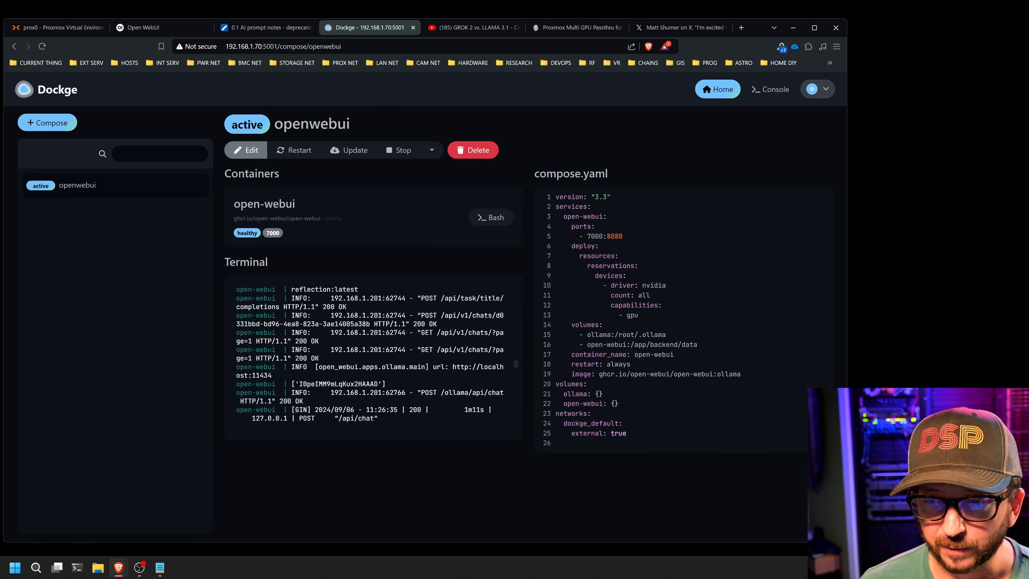
{"action": "left_click_drag", "start_coordinate": [512, 364], "coordinate": [509, 434]}
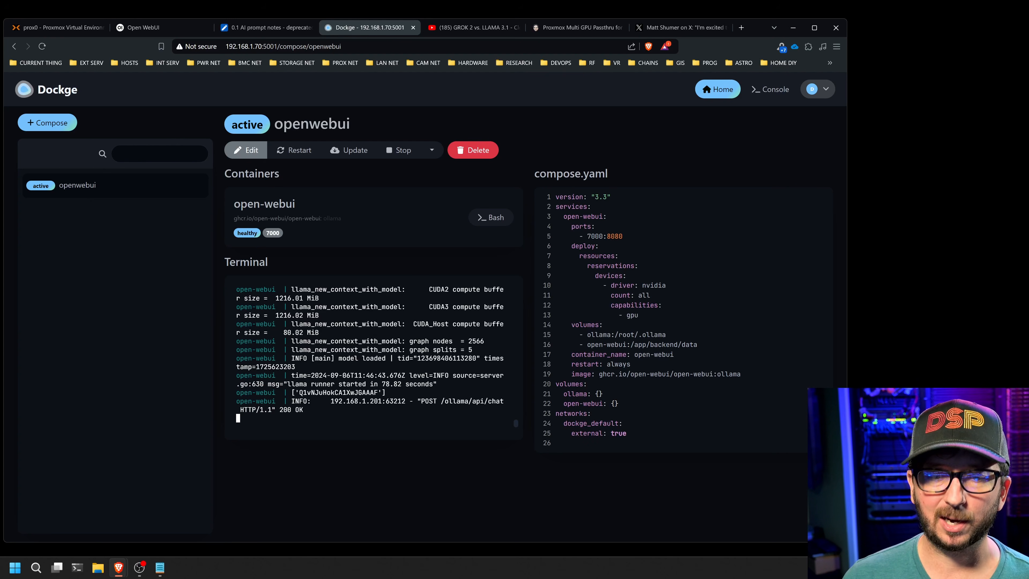
{"action": "left_click", "coordinate": [178, 31]}
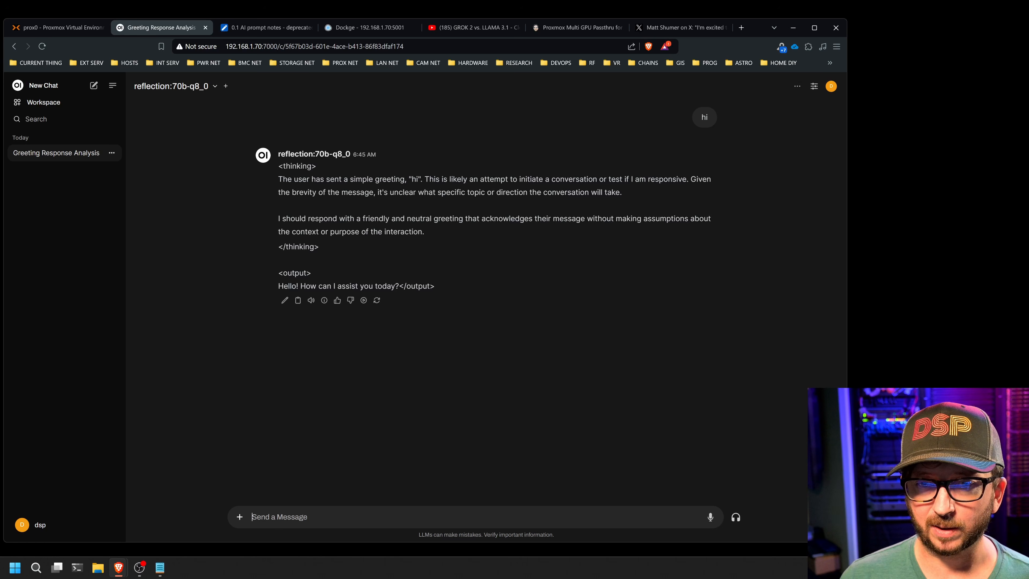
{"action": "mouse_move", "coordinate": [326, 302]}
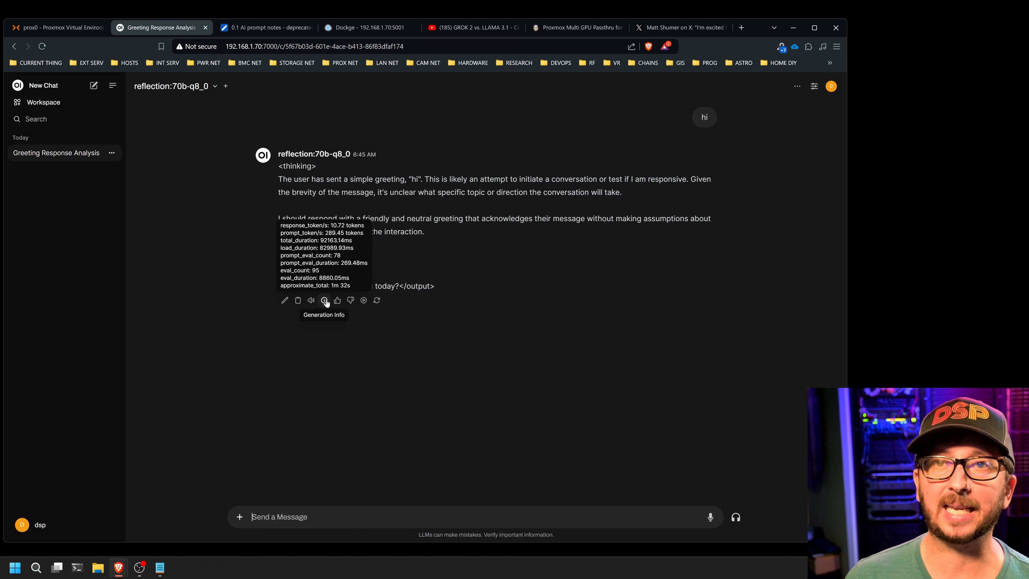
Step: Copy the Python developer prompt for the flappyblock extreme game from the Code Testing section of the AI prompt notes
{"action": "left_click", "coordinate": [259, 27]}
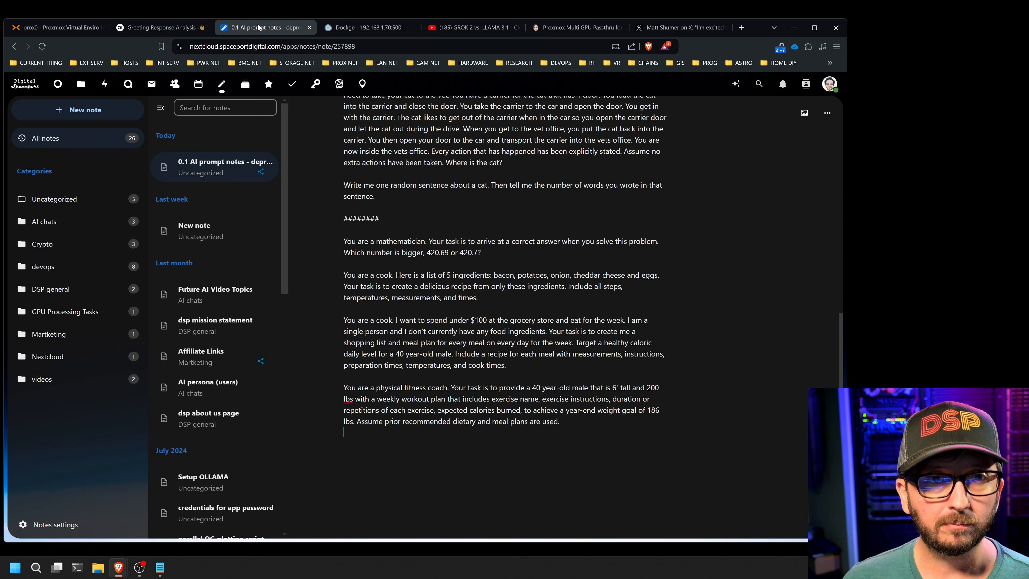
{"action": "scroll", "coordinate": [531, 302], "scroll_direction": "up", "scroll_amount": 10}
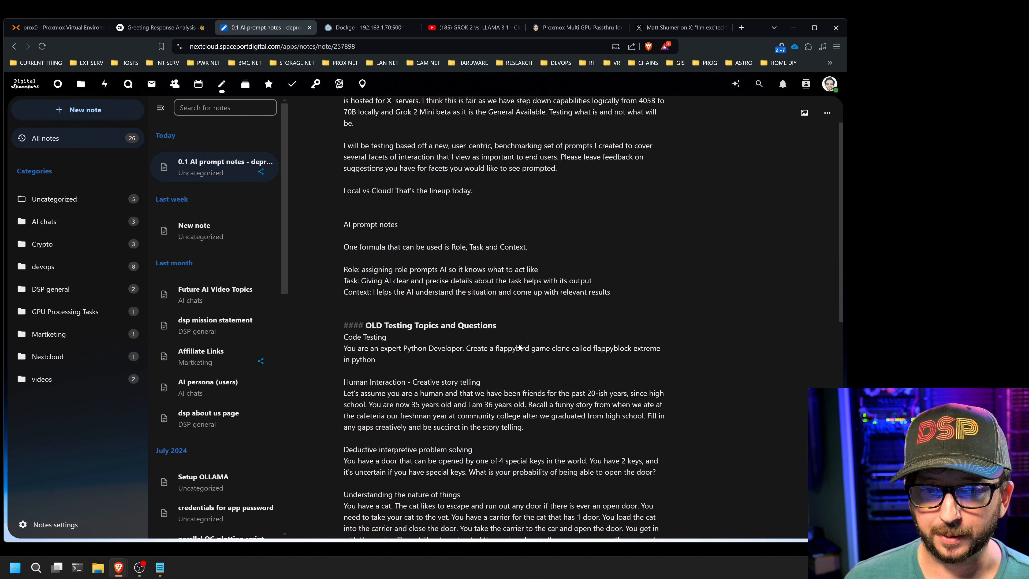
{"action": "scroll", "coordinate": [519, 347], "scroll_direction": "down", "scroll_amount": 3}
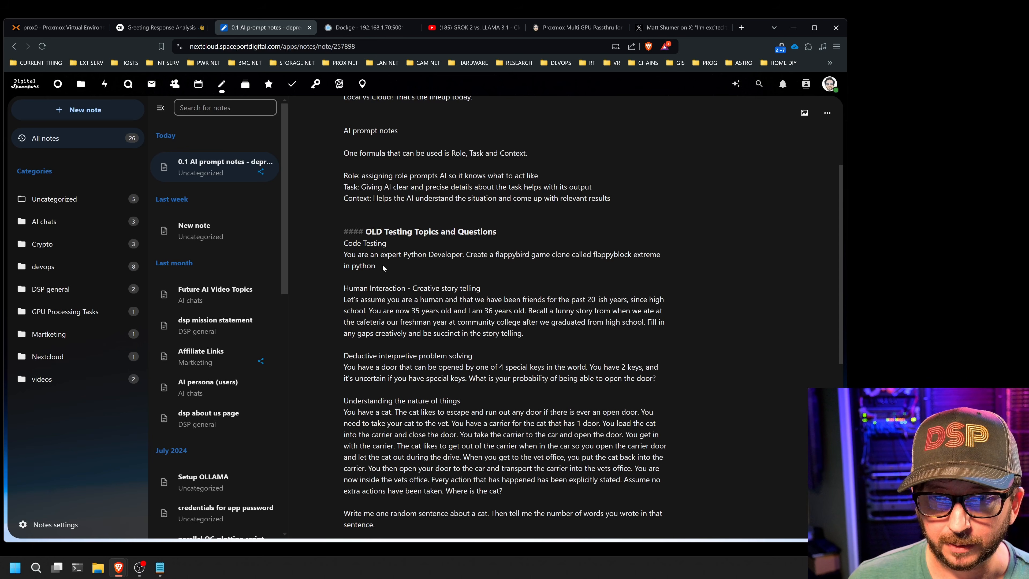
{"action": "left_click_drag", "start_coordinate": [385, 266], "coordinate": [345, 258]}
{"action": "right_click", "coordinate": [348, 258]}
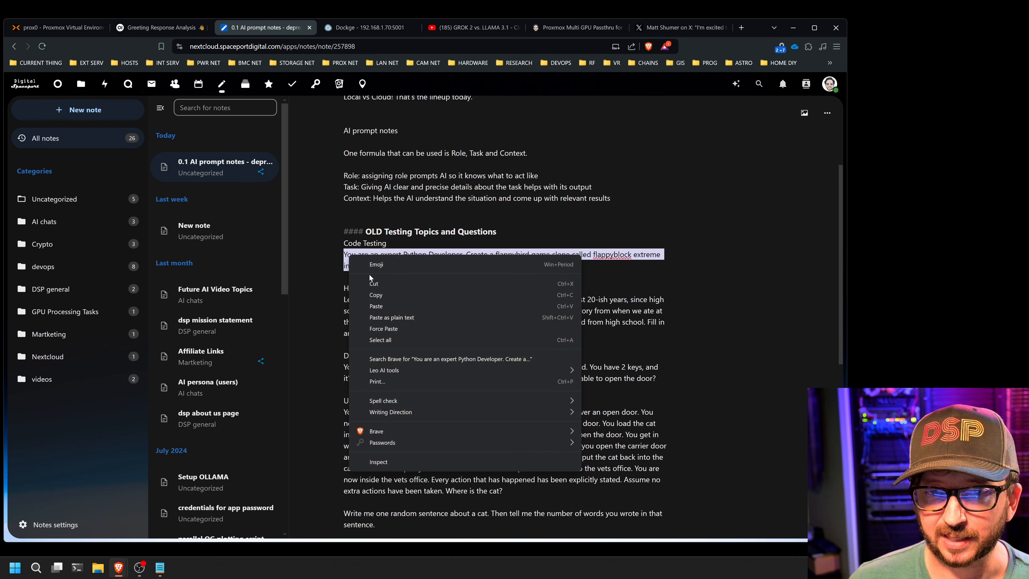
{"action": "left_click", "coordinate": [381, 299]}
Step: Paste the flappyblock extreme prompt into the Open WebUI chat with reflection:70b-q8_0 and send it
{"action": "left_click", "coordinate": [155, 27]}
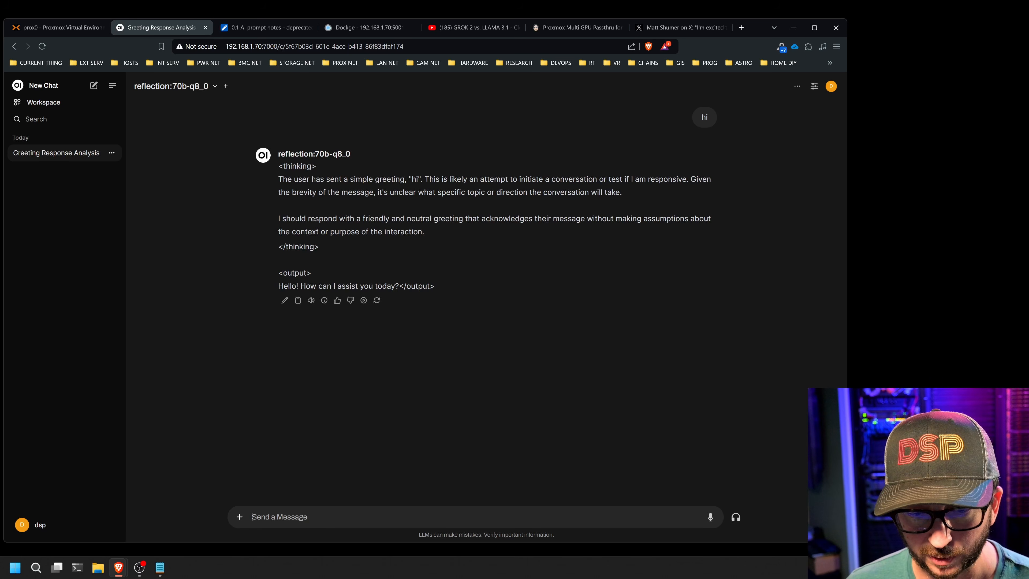
{"action": "key", "text": "ctrl+v"}
{"action": "key", "text": "Return"}
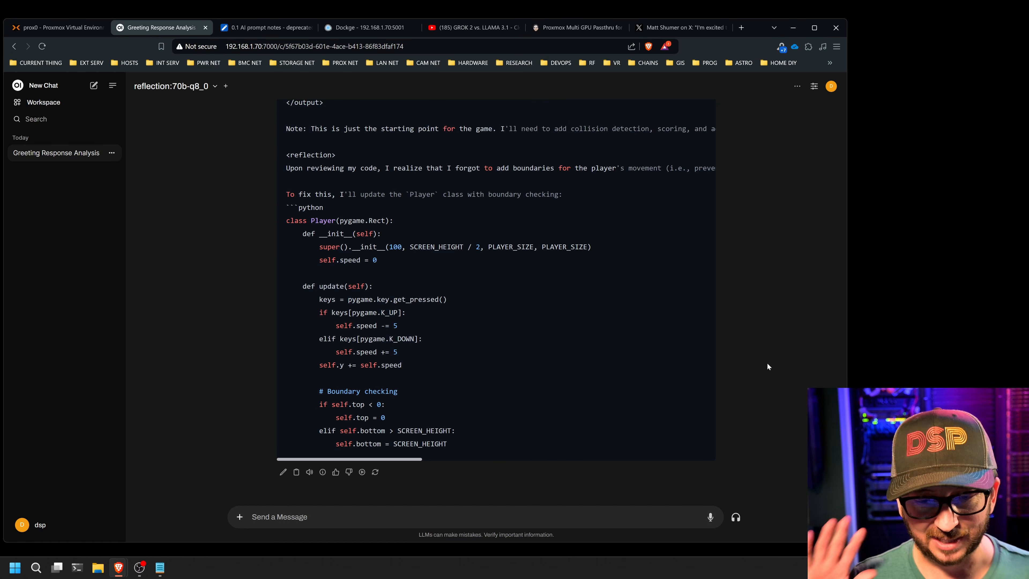
Step: Send the follow-up message "please present your final work in a code block for me"
{"action": "type", "text": "please present your fi"}
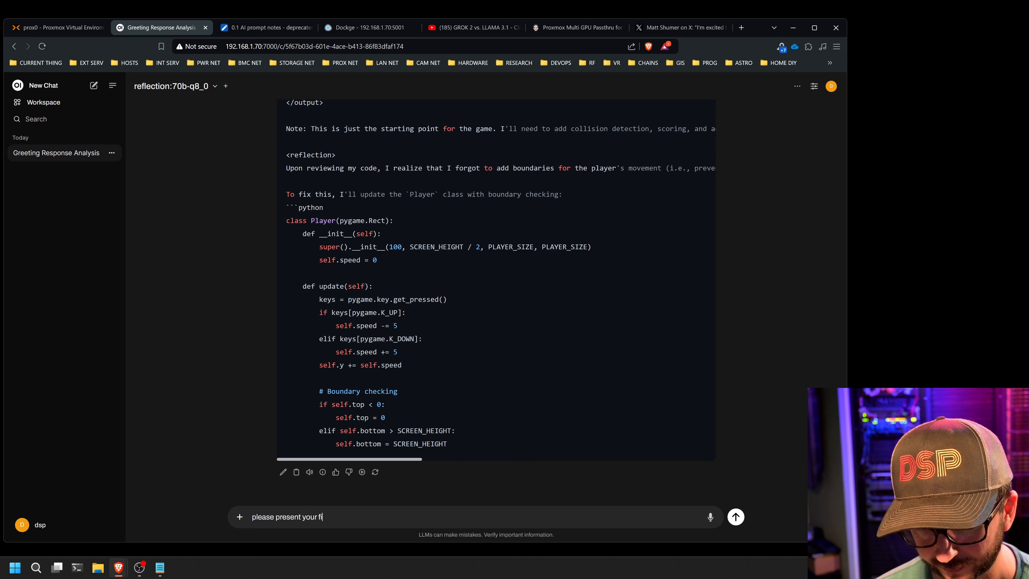
{"action": "type", "text": "nal work in a c"}
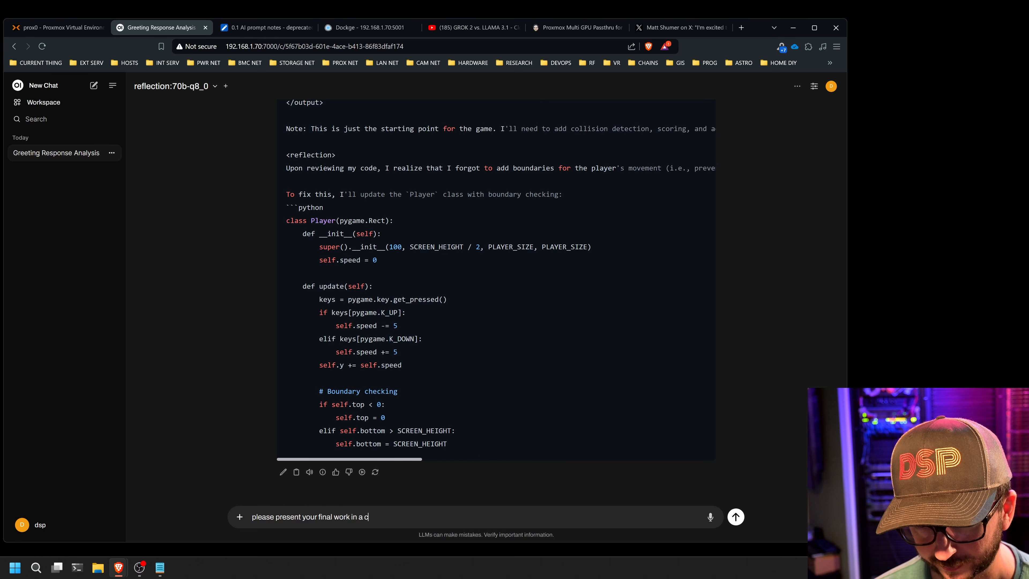
{"action": "type", "text": "ode block for me"}
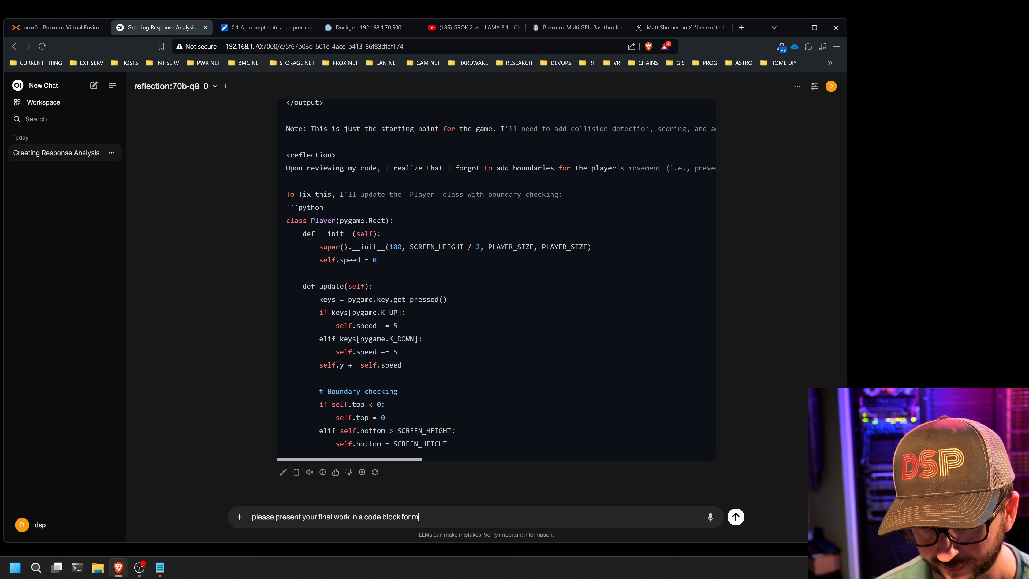
{"action": "key", "text": "Return"}
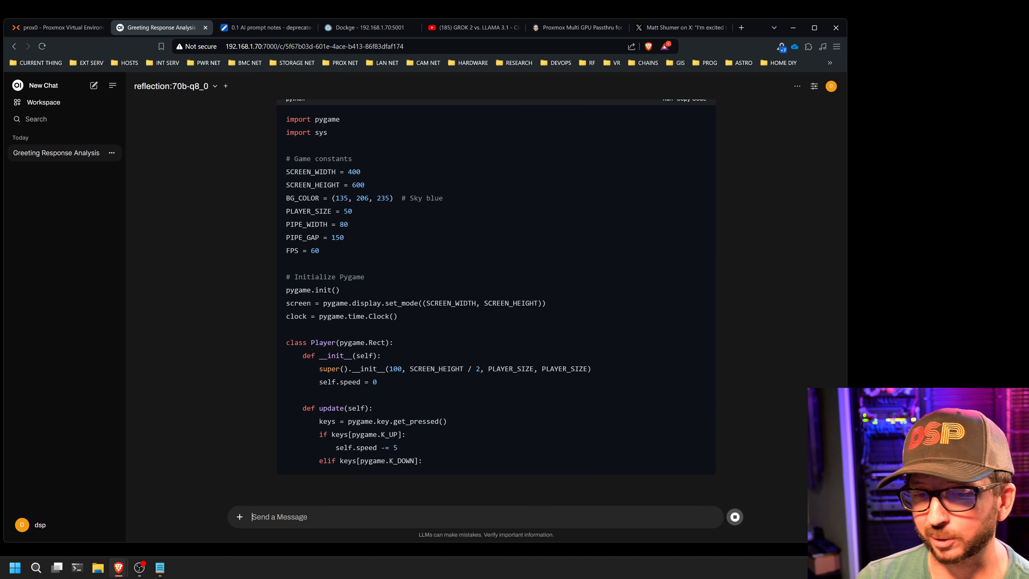
Step: Copy the final Flappy Block Extreme code from the reply and replace the whole contents of flappyblock.py in VS Code with it
{"action": "scroll", "coordinate": [687, 377], "scroll_direction": "up", "scroll_amount": 5}
{"action": "left_click", "coordinate": [702, 311]}
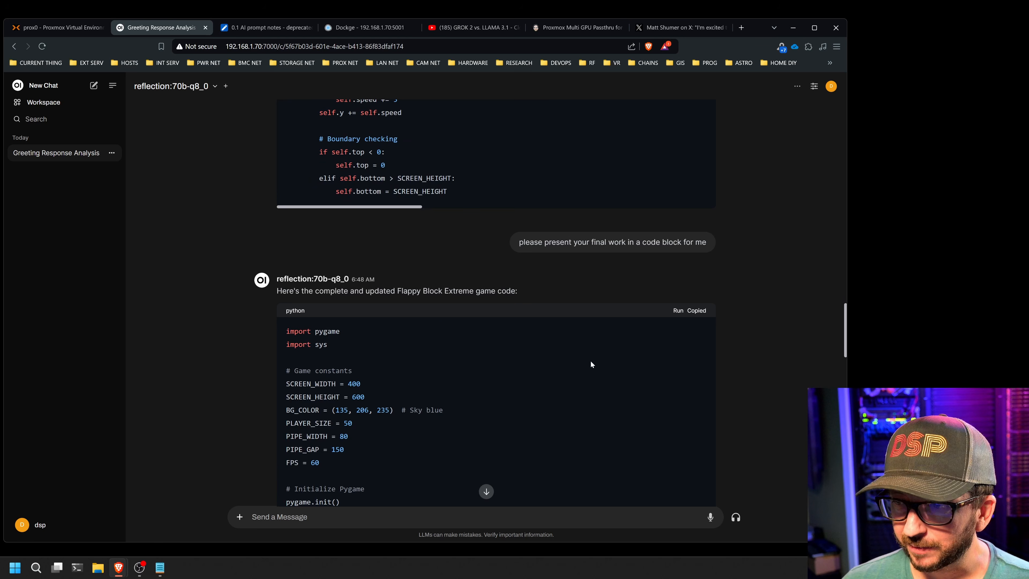
{"action": "left_click", "coordinate": [17, 569]}
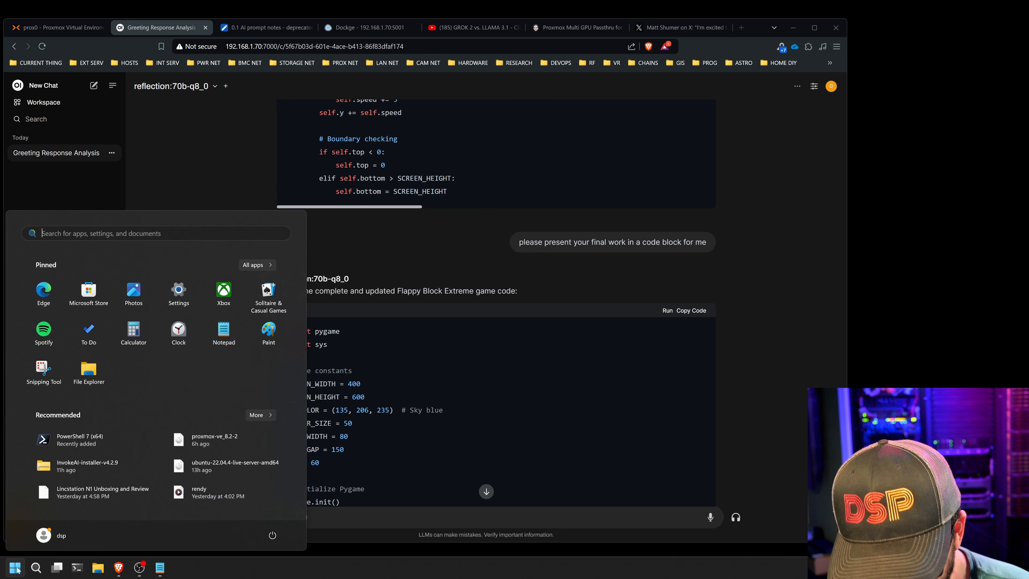
{"action": "left_click", "coordinate": [366, 182]}
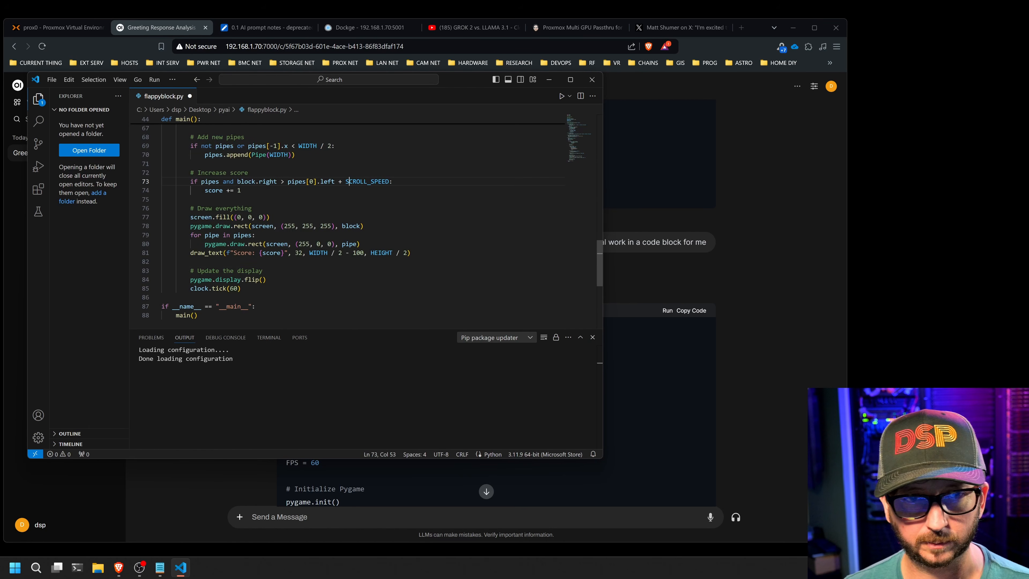
{"action": "key", "text": "ctrl+a"}
{"action": "key", "text": "ctrl+v"}
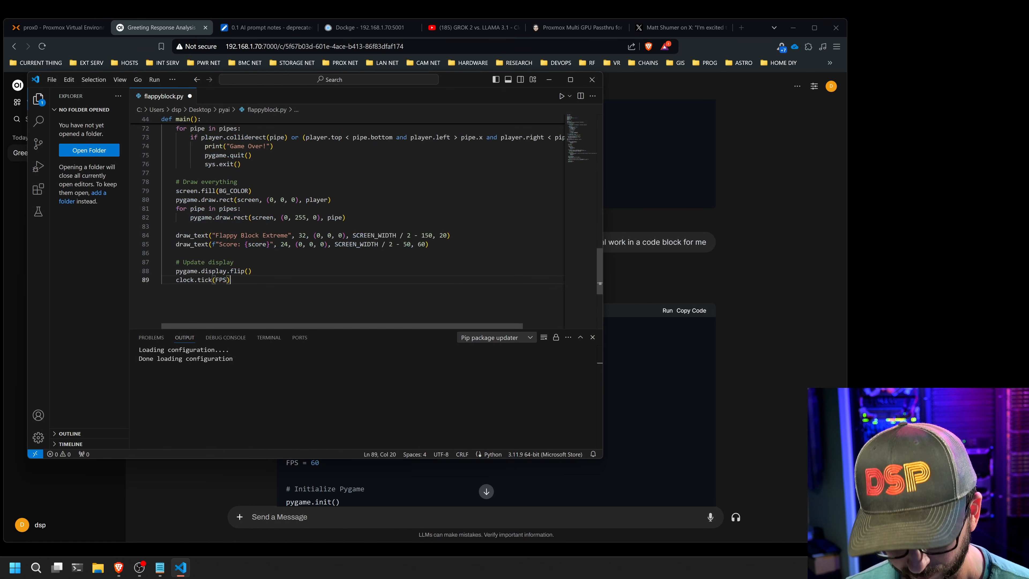
Step: Run flappyblock.py twice to test the generated game, and close VS Code to return to the chat
{"action": "left_click", "coordinate": [560, 98]}
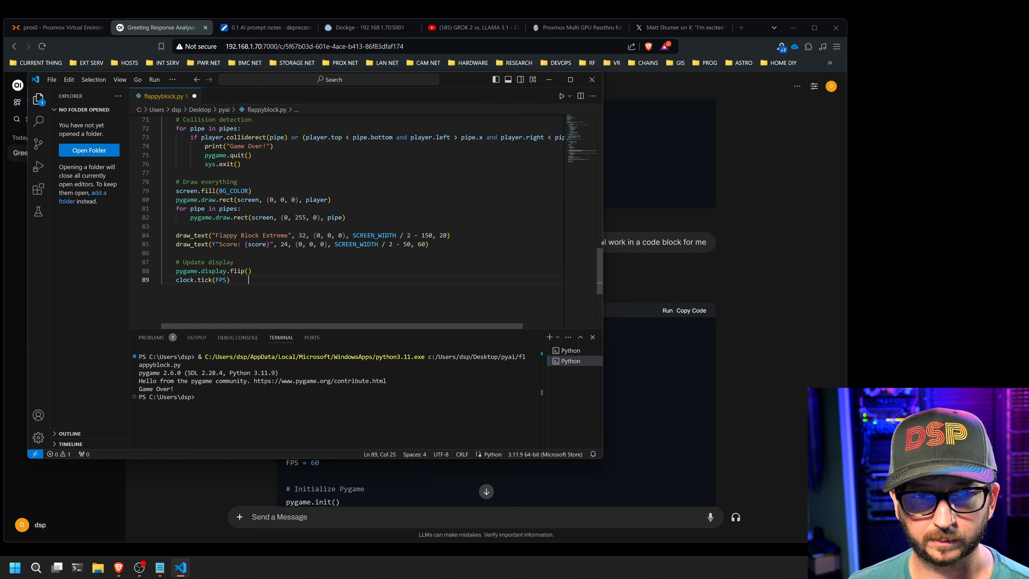
{"action": "left_click", "coordinate": [561, 96]}
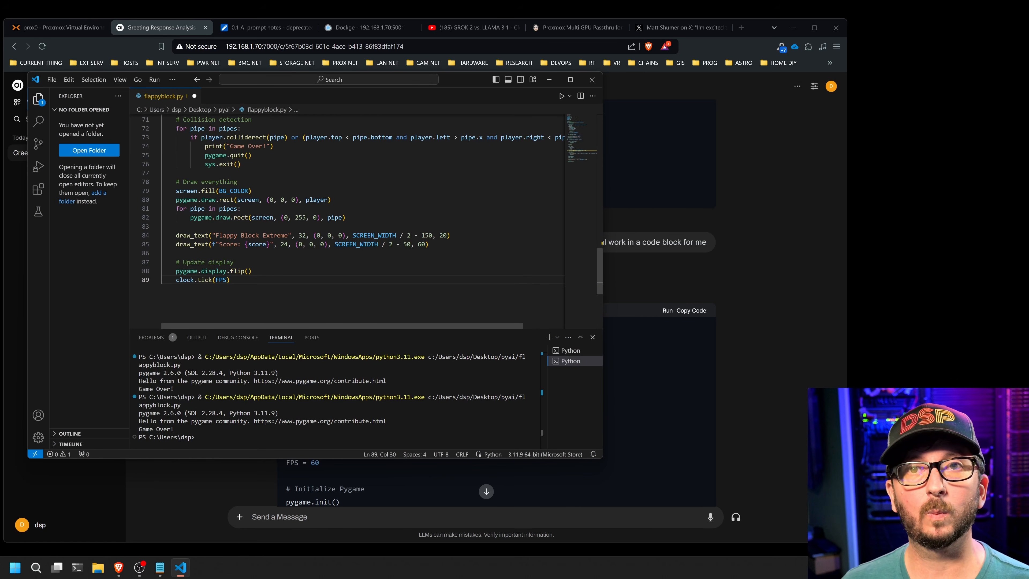
{"action": "left_click", "coordinate": [592, 80]}
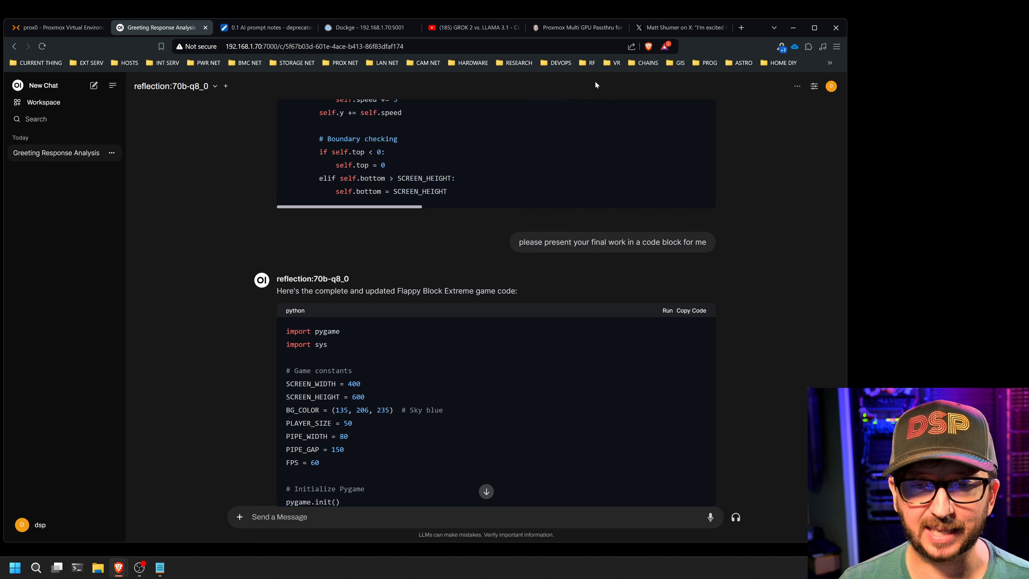
{"action": "scroll", "coordinate": [734, 219], "scroll_direction": "down", "scroll_amount": 20}
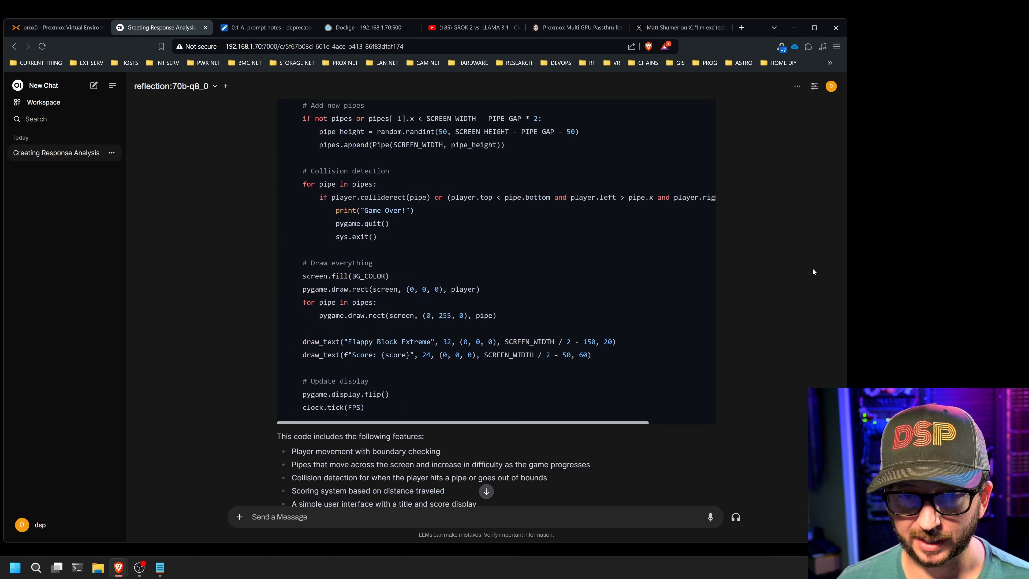
{"action": "scroll", "coordinate": [782, 269], "scroll_direction": "down", "scroll_amount": 2}
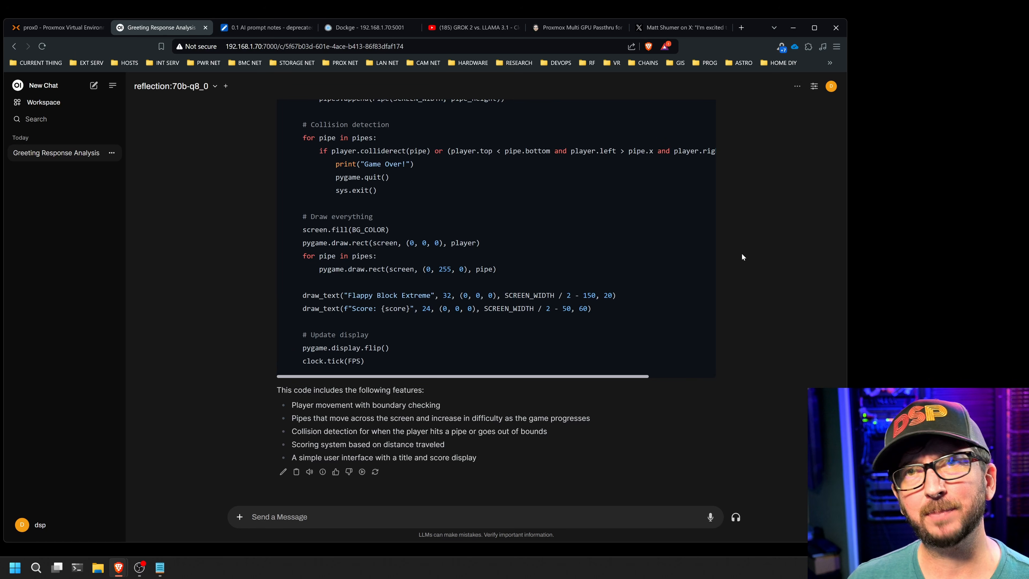
Step: Copy the creative story telling prompt about the community college cafeteria from the AI prompt notes and send it in the Open WebUI chat
{"action": "left_click", "coordinate": [243, 32]}
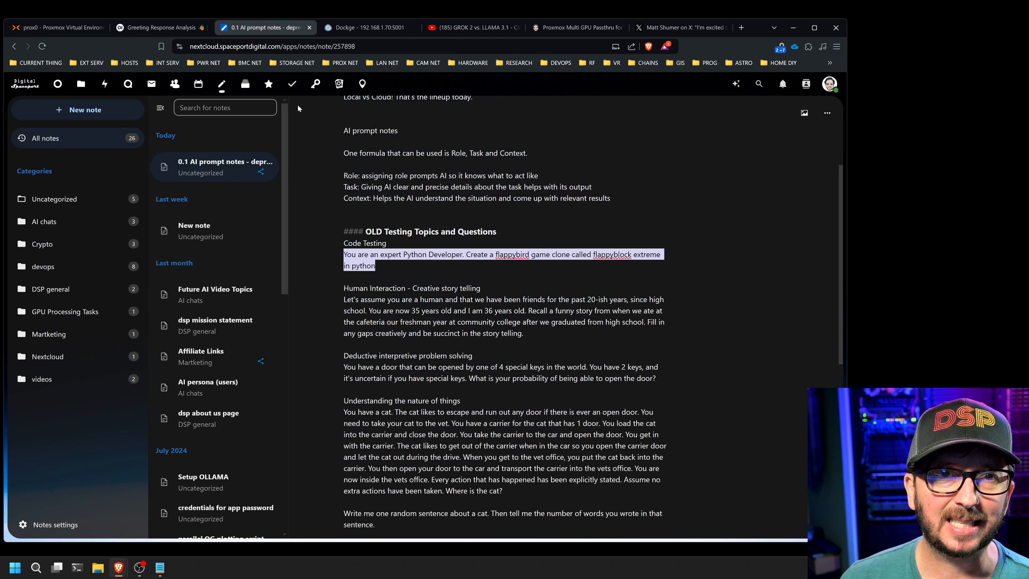
{"action": "left_click", "coordinate": [490, 278]}
{"action": "scroll", "coordinate": [499, 291], "scroll_direction": "down", "scroll_amount": 2}
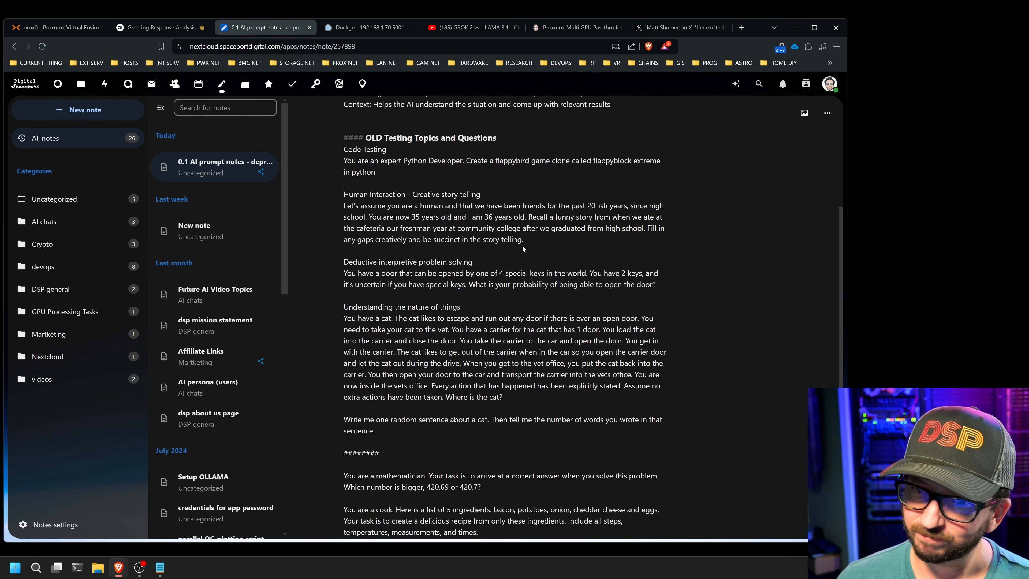
{"action": "left_click_drag", "start_coordinate": [522, 245], "coordinate": [343, 205]}
{"action": "right_click", "coordinate": [375, 205]}
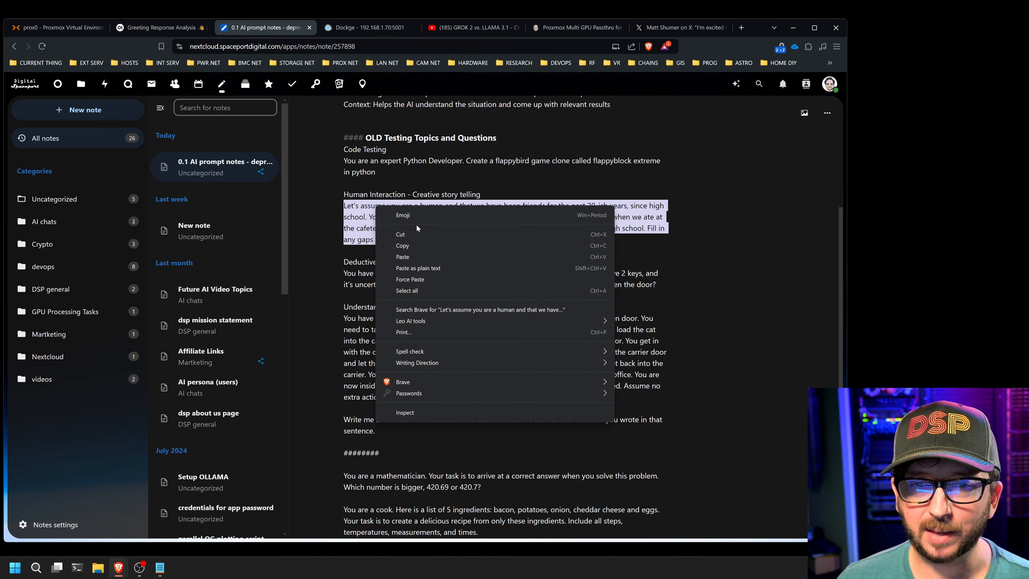
{"action": "left_click", "coordinate": [410, 245]}
{"action": "key", "text": "ctrl+shift+Tab"}
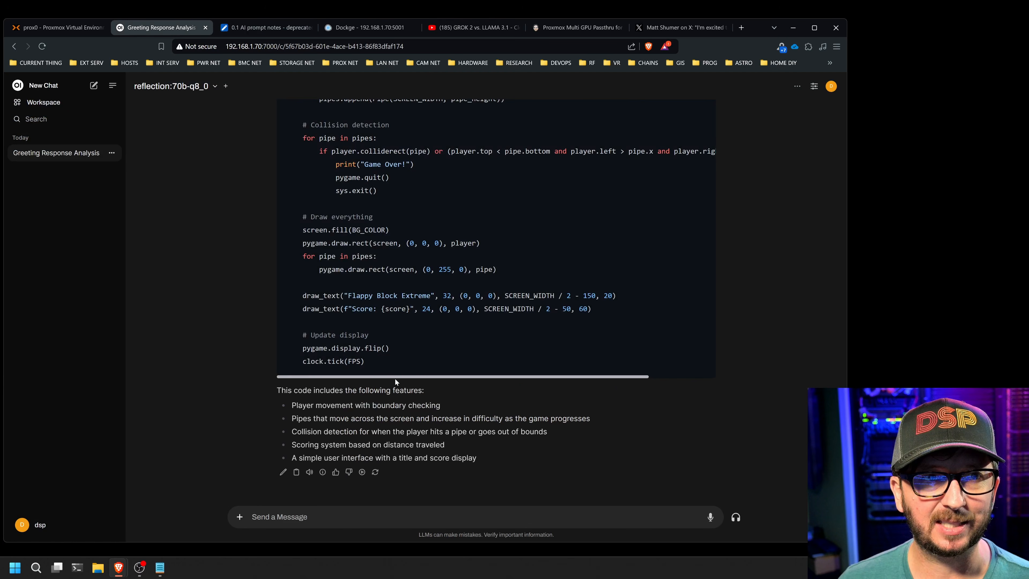
{"action": "key", "text": "ctrl+v"}
{"action": "key", "text": "Return"}
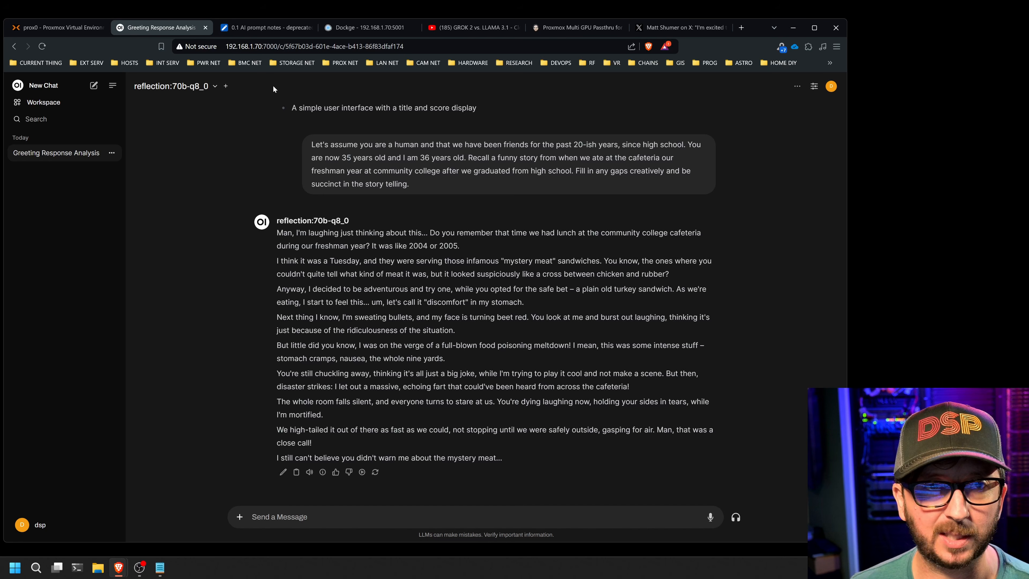
Step: Copy the deductive problem-solving prompt about the door and 4 special keys from the notes and send it to reflection:70b-q8_0
{"action": "left_click", "coordinate": [256, 31]}
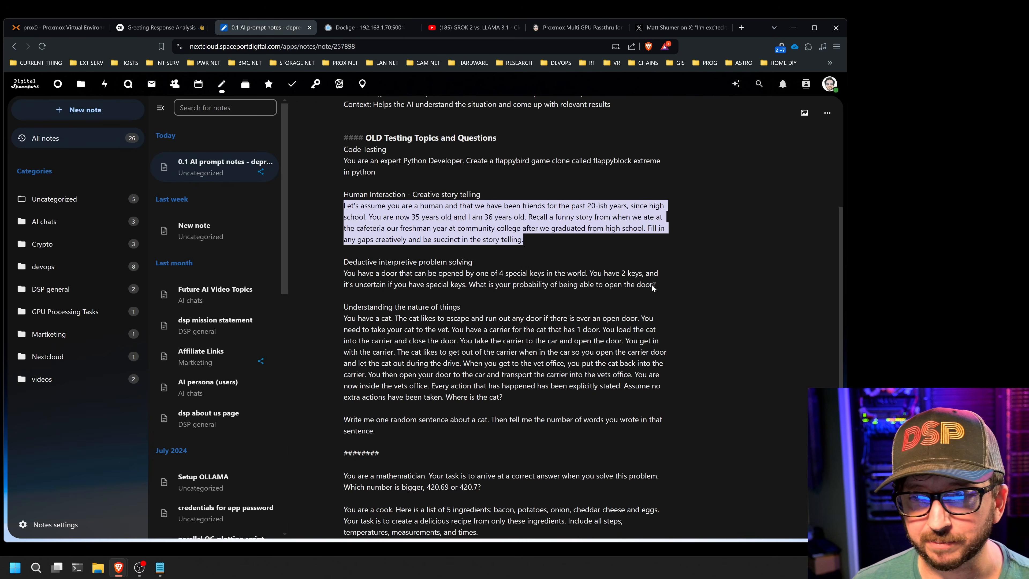
{"action": "left_click_drag", "start_coordinate": [657, 283], "coordinate": [345, 275]}
{"action": "right_click", "coordinate": [345, 275]}
{"action": "left_click", "coordinate": [382, 315]}
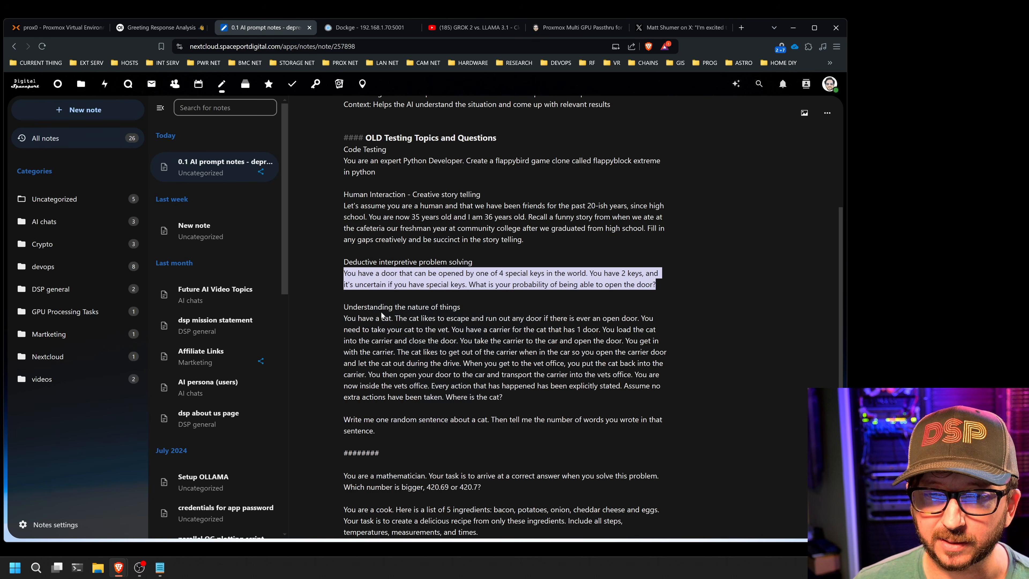
{"action": "left_click", "coordinate": [164, 29]}
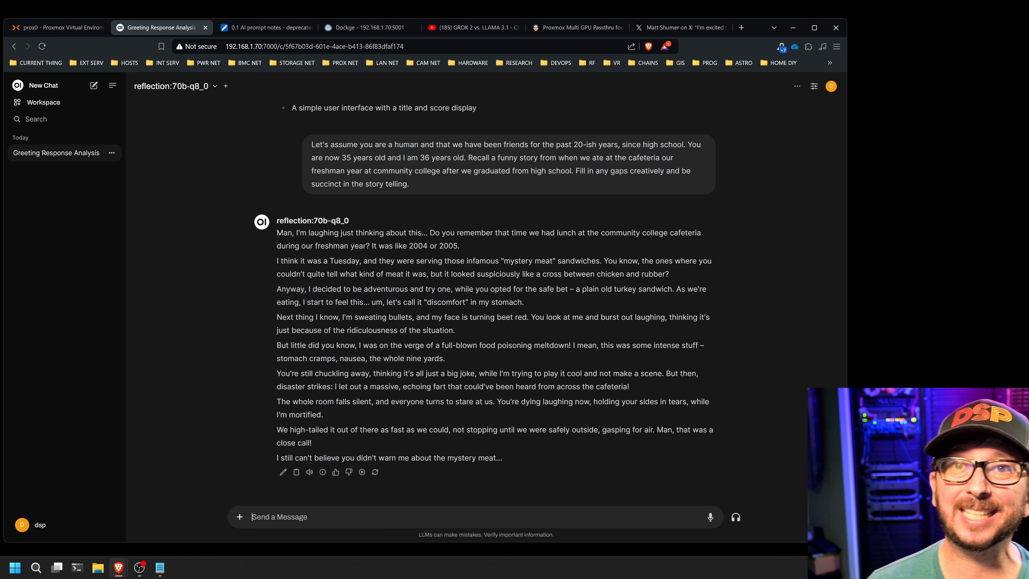
{"action": "key", "text": "ctrl+v"}
{"action": "key", "text": "Return"}
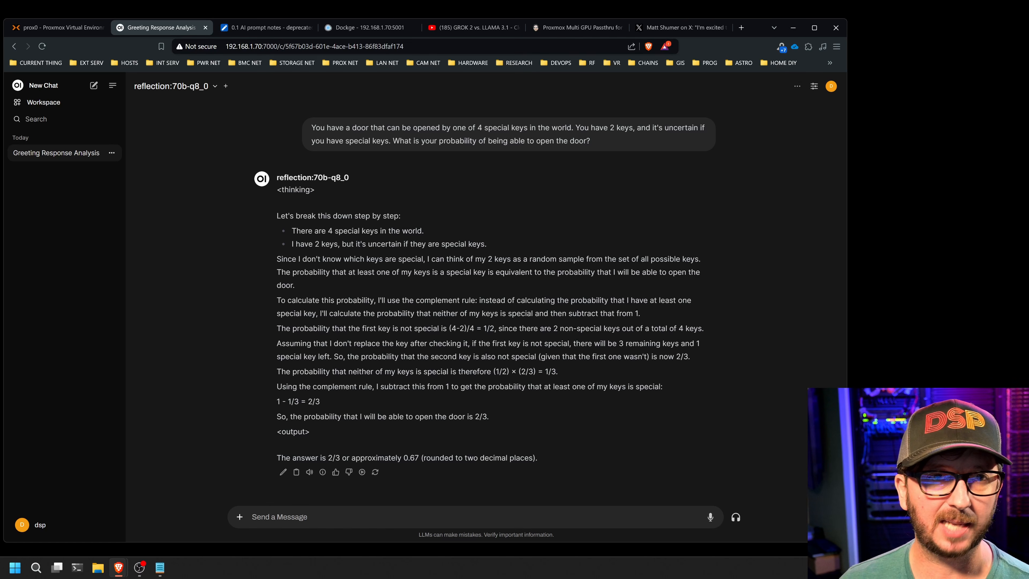
Step: Copy the "Understanding the nature of things" prompt about the cat and carrier from the notes and send it in the chat
{"action": "left_click", "coordinate": [266, 25]}
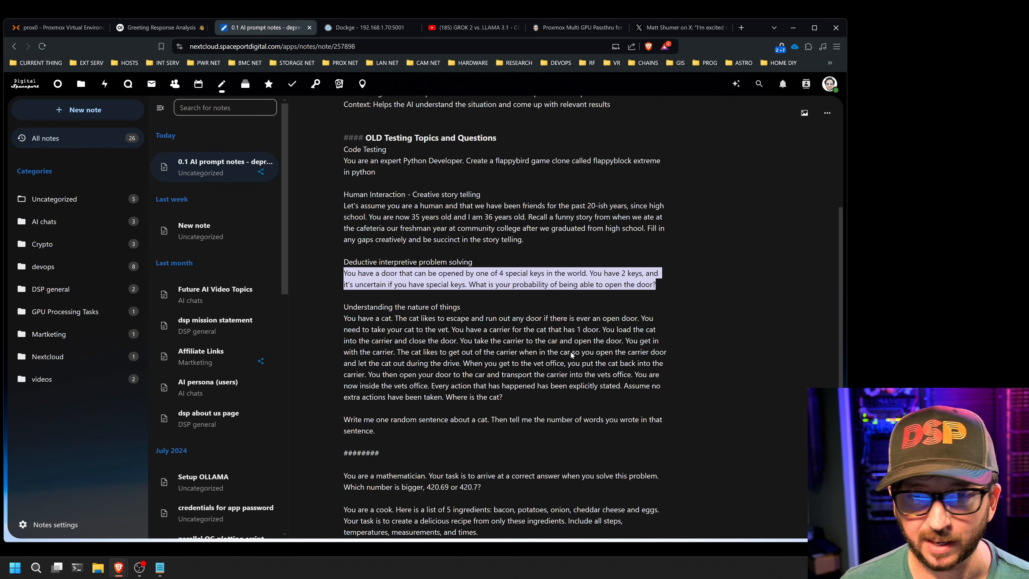
{"action": "left_click", "coordinate": [539, 352]}
{"action": "left_click_drag", "start_coordinate": [504, 396], "coordinate": [345, 319]}
{"action": "right_click", "coordinate": [351, 319]}
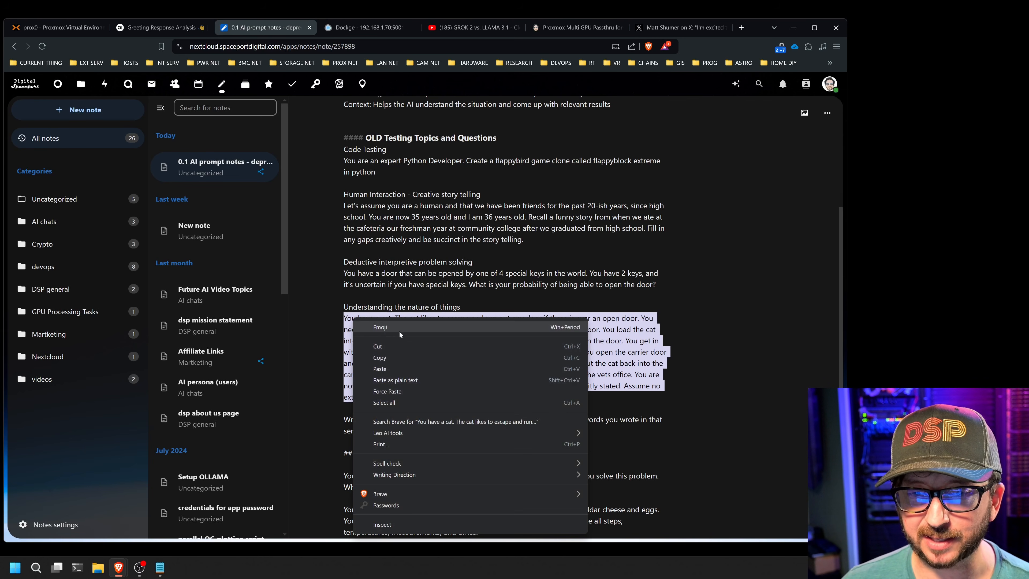
{"action": "left_click", "coordinate": [400, 357]}
{"action": "key", "text": "ctrl+shift+Tab"}
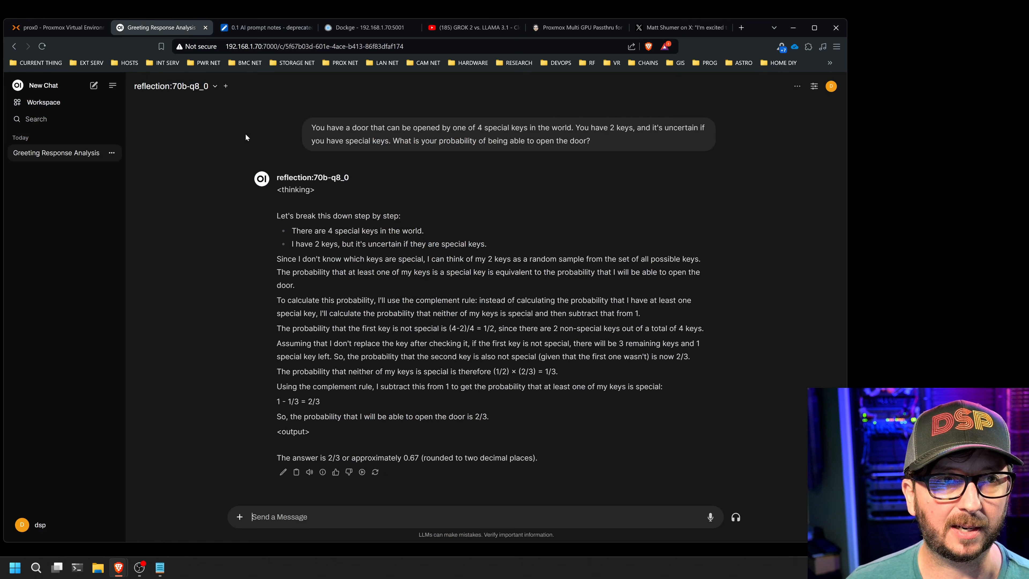
{"action": "key", "text": "ctrl+v"}
{"action": "key", "text": "Return"}
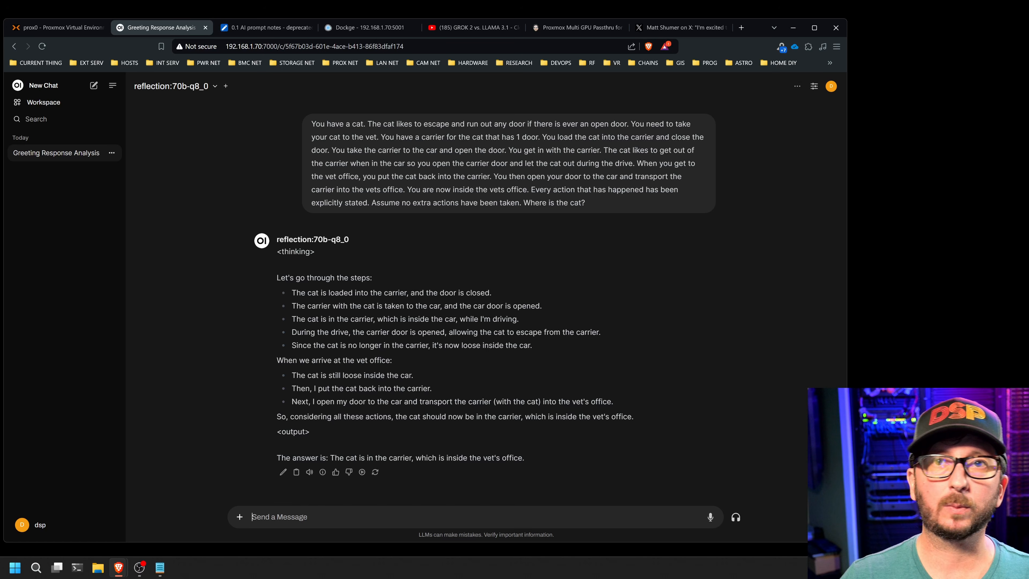
Step: Send the notes' prompt asking for one random sentence about a cat and the number of words in it
{"action": "left_click", "coordinate": [56, 27]}
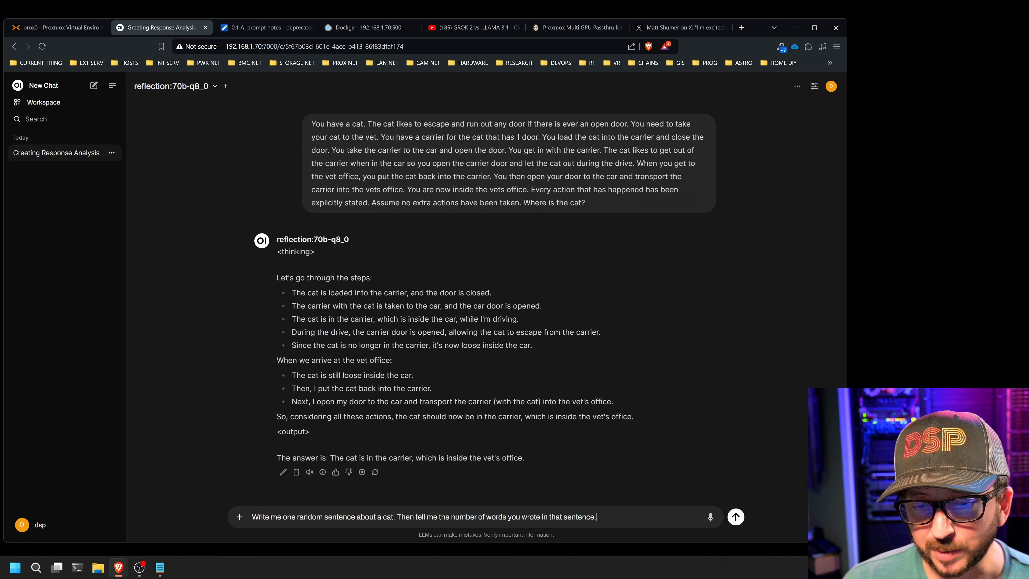
{"action": "key", "text": "Return"}
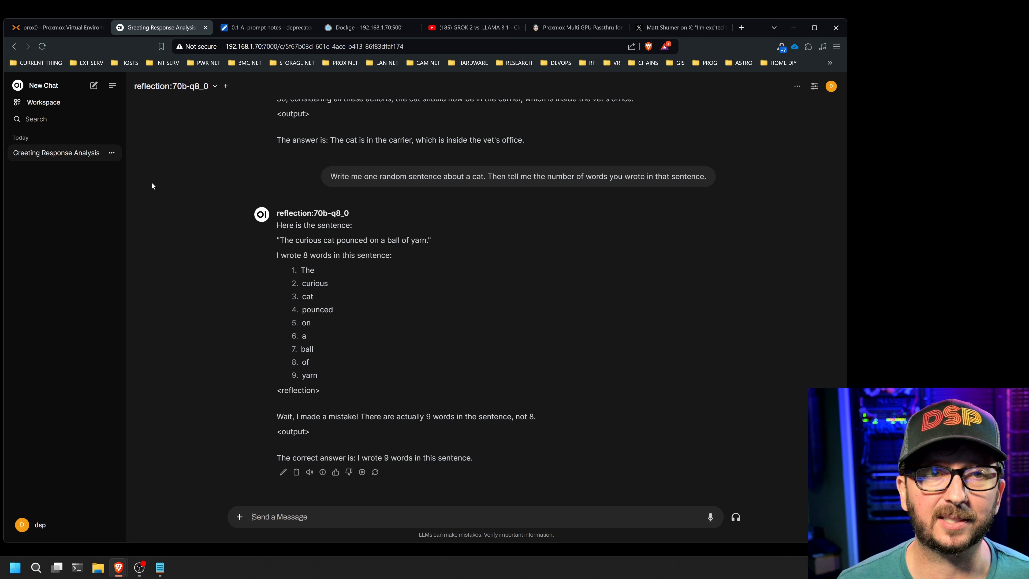
Step: Copy the mathematician prompt asking whether 420.69 or 420.7 is bigger from the notes and send it in the chat
{"action": "left_click", "coordinate": [262, 28]}
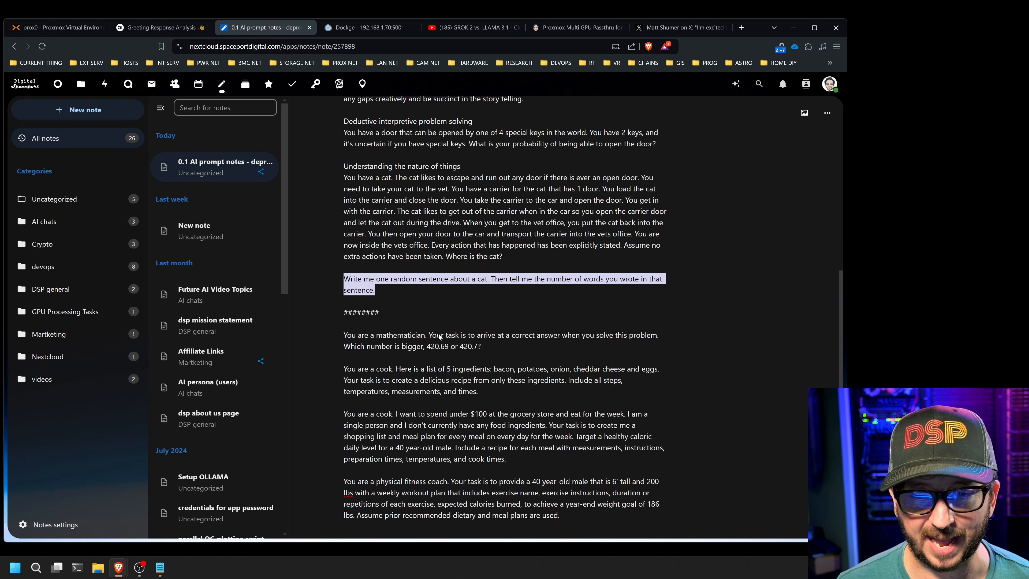
{"action": "scroll", "coordinate": [542, 343], "scroll_direction": "down", "scroll_amount": 1}
{"action": "left_click_drag", "start_coordinate": [480, 299], "coordinate": [359, 292]}
{"action": "right_click", "coordinate": [359, 291]}
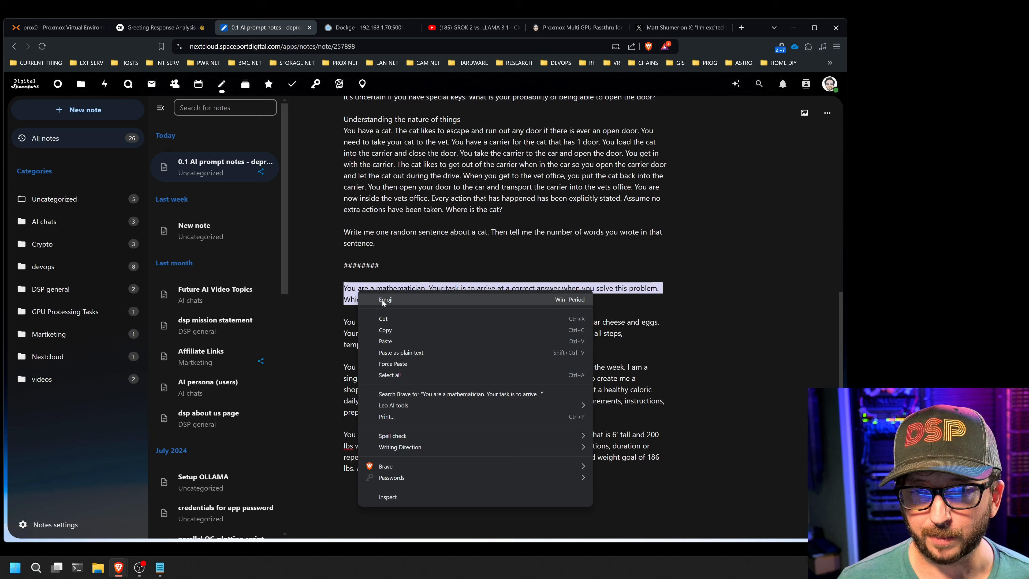
{"action": "left_click", "coordinate": [403, 330]}
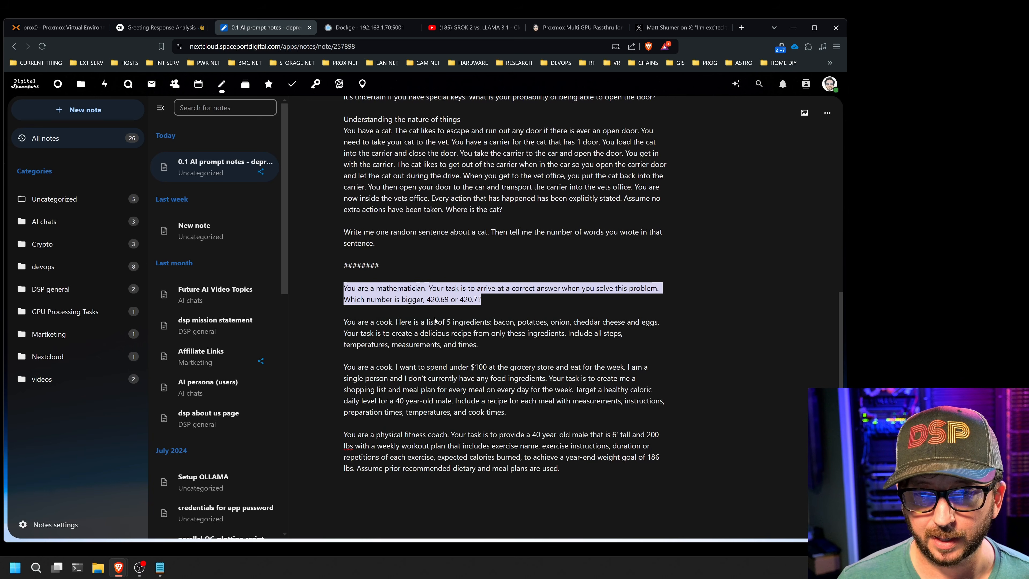
{"action": "left_click", "coordinate": [161, 25]}
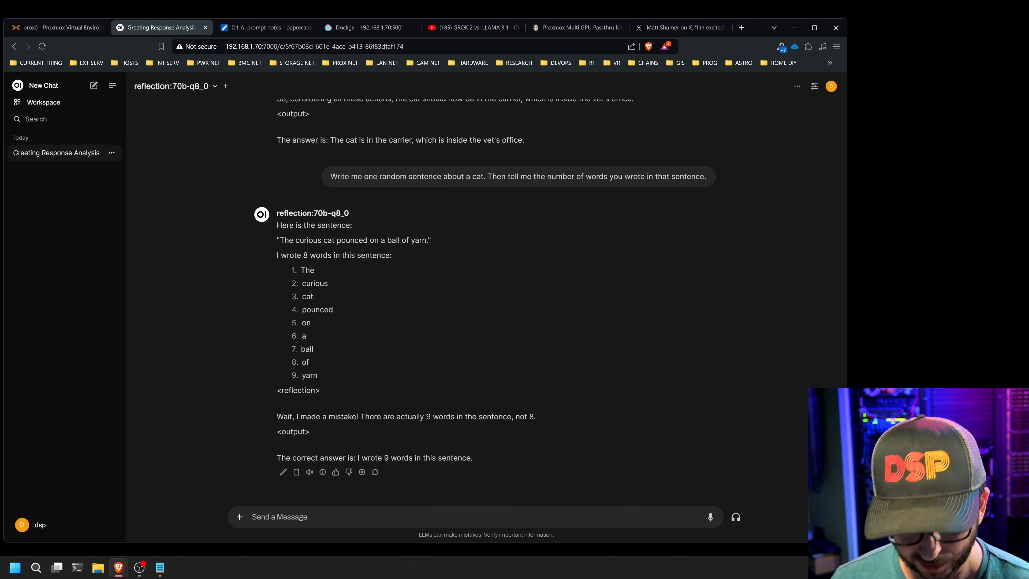
{"action": "key", "text": "ctrl+v"}
{"action": "key", "text": "Return"}
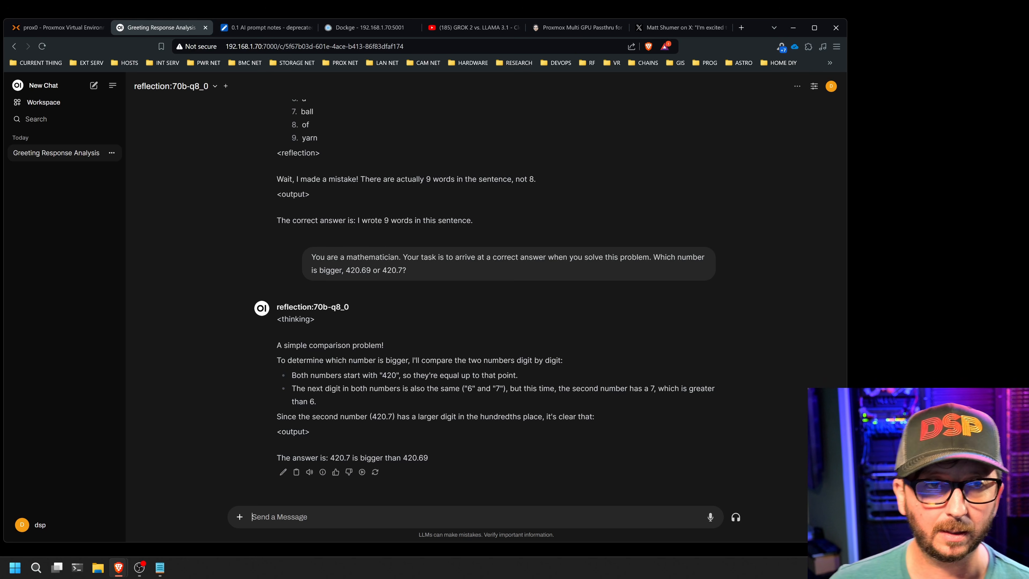
Step: Copy the cook prompt with bacon, potatoes, onion, cheddar cheese and eggs from the notes and send it in the chat
{"action": "key", "text": "ctrl+Tab"}
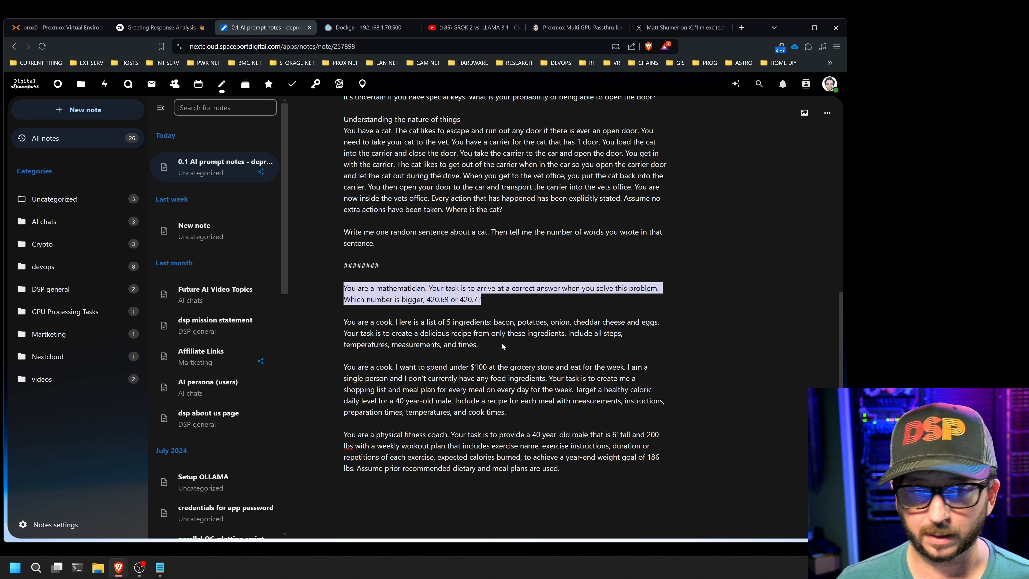
{"action": "left_click_drag", "start_coordinate": [502, 346], "coordinate": [355, 321]}
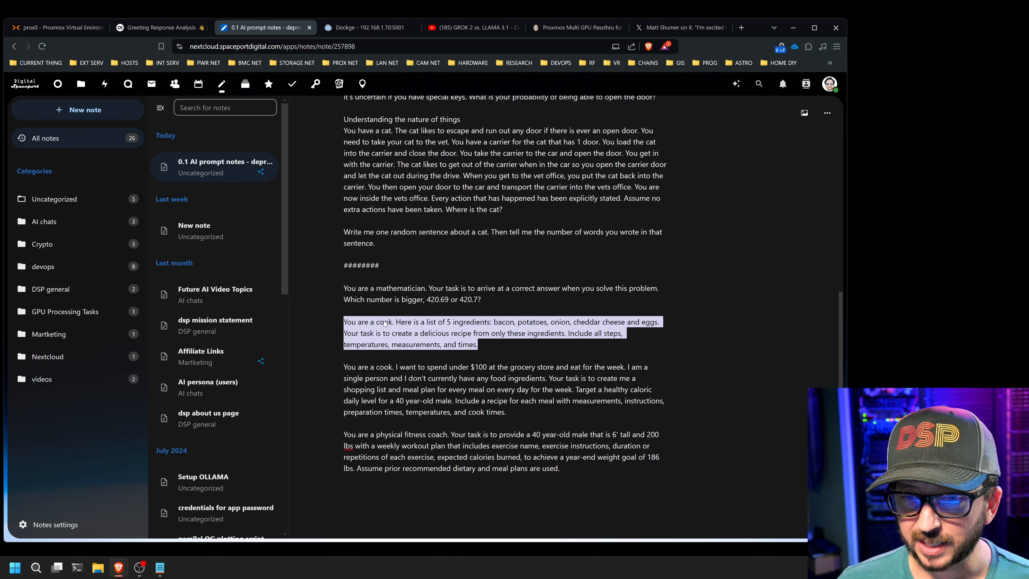
{"action": "right_click", "coordinate": [425, 327]}
{"action": "left_click", "coordinate": [458, 149]}
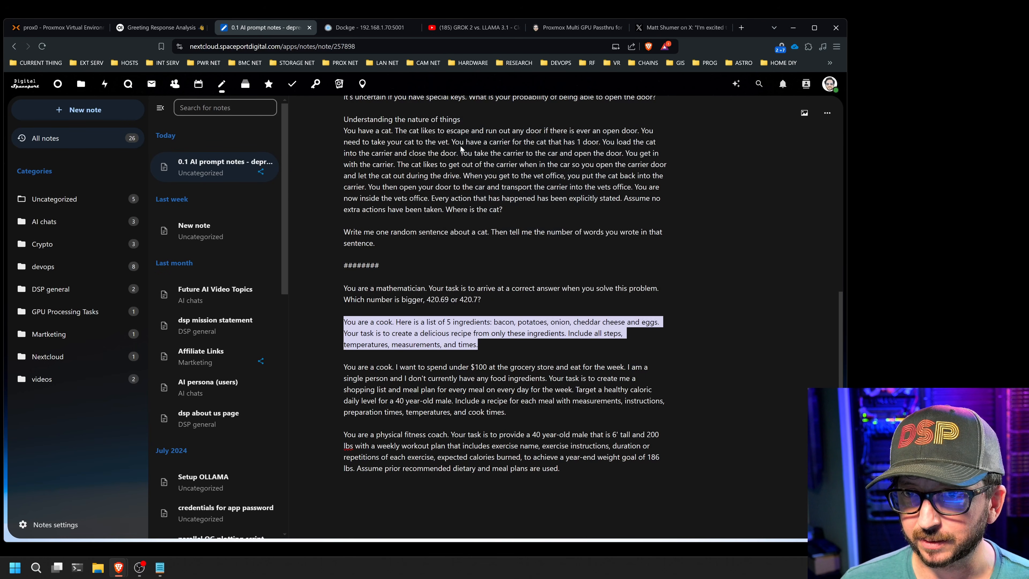
{"action": "left_click", "coordinate": [142, 34]}
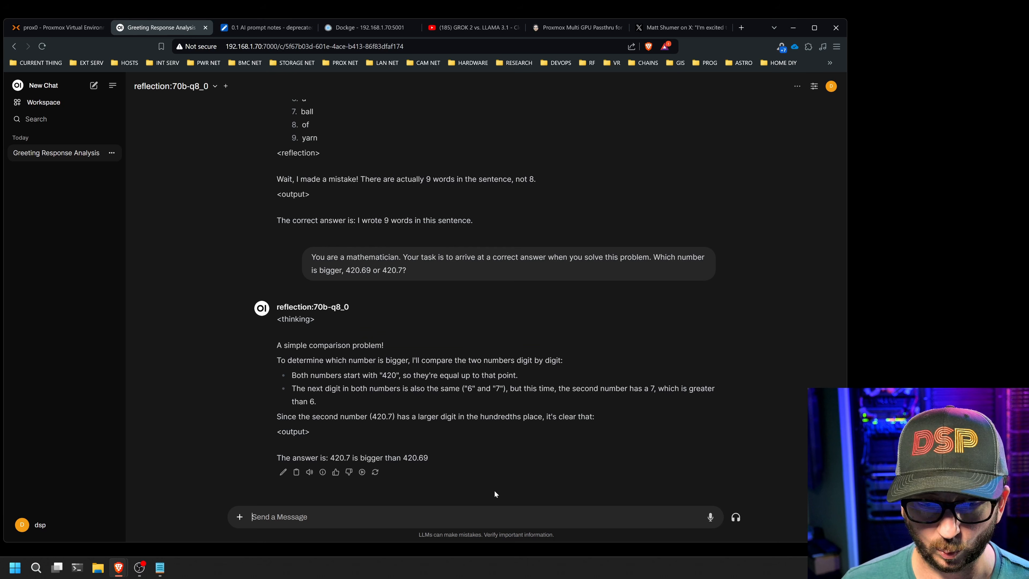
{"action": "key", "text": "ctrl+v"}
{"action": "key", "text": "Return"}
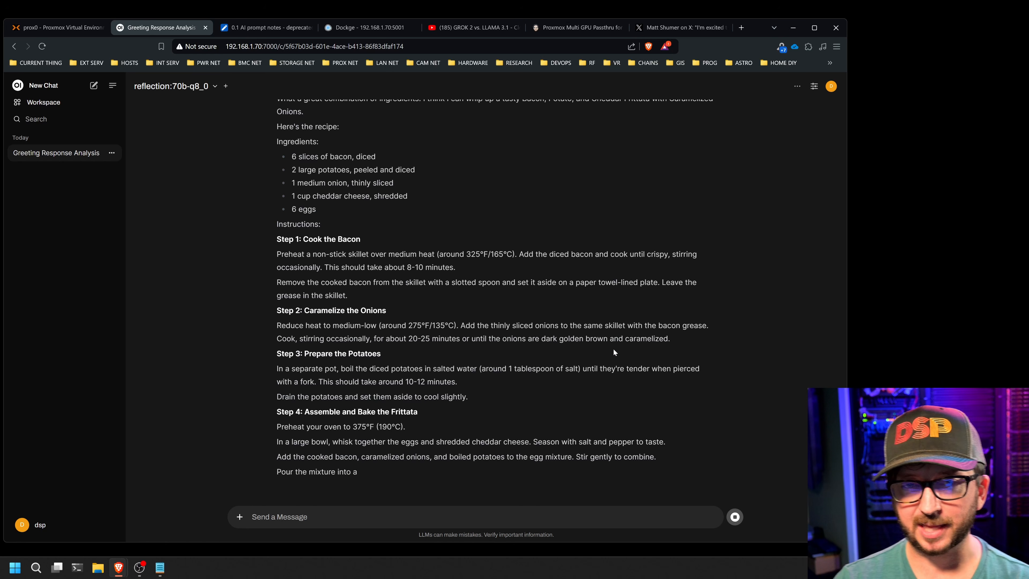
{"action": "scroll", "coordinate": [423, 210], "scroll_direction": "up", "scroll_amount": 10}
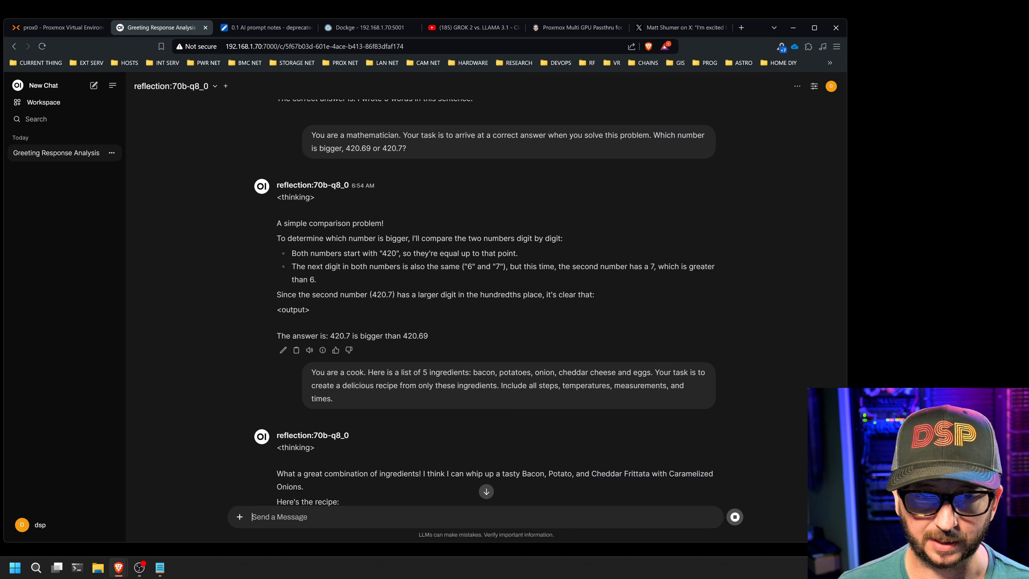
Step: Copy the cook prompt for a week of meals under $100 from the notes and send it in the chat
{"action": "mouse_move", "coordinate": [323, 351]}
{"action": "scroll", "coordinate": [553, 315], "scroll_direction": "down", "scroll_amount": 15}
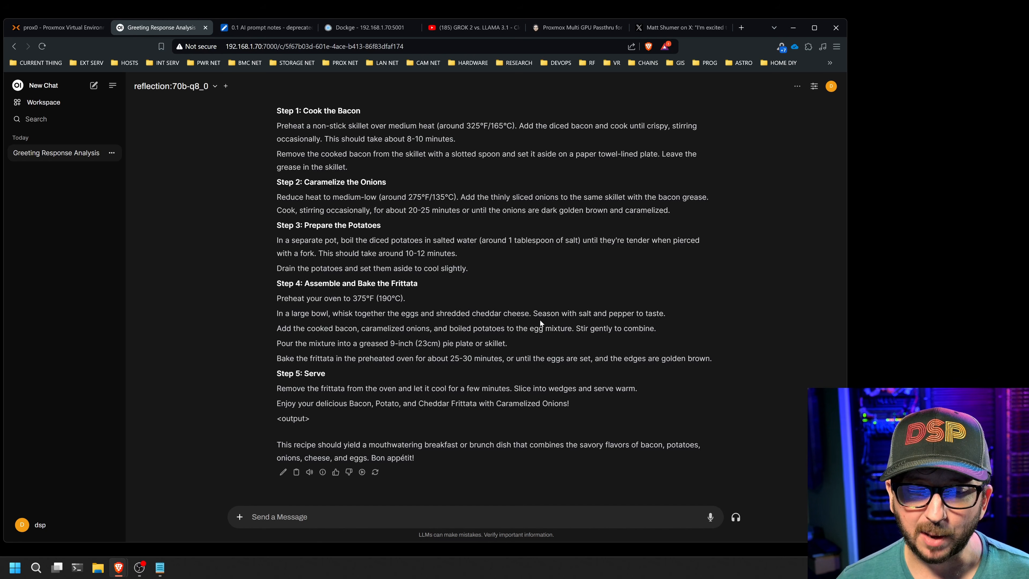
{"action": "scroll", "coordinate": [541, 317], "scroll_direction": "up", "scroll_amount": 7}
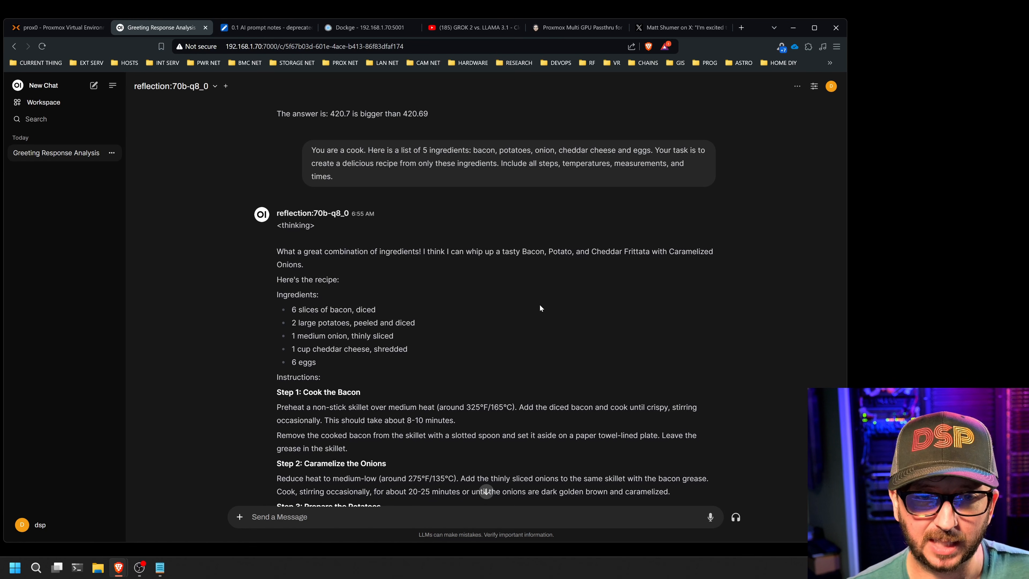
{"action": "scroll", "coordinate": [666, 310], "scroll_direction": "down", "scroll_amount": 7}
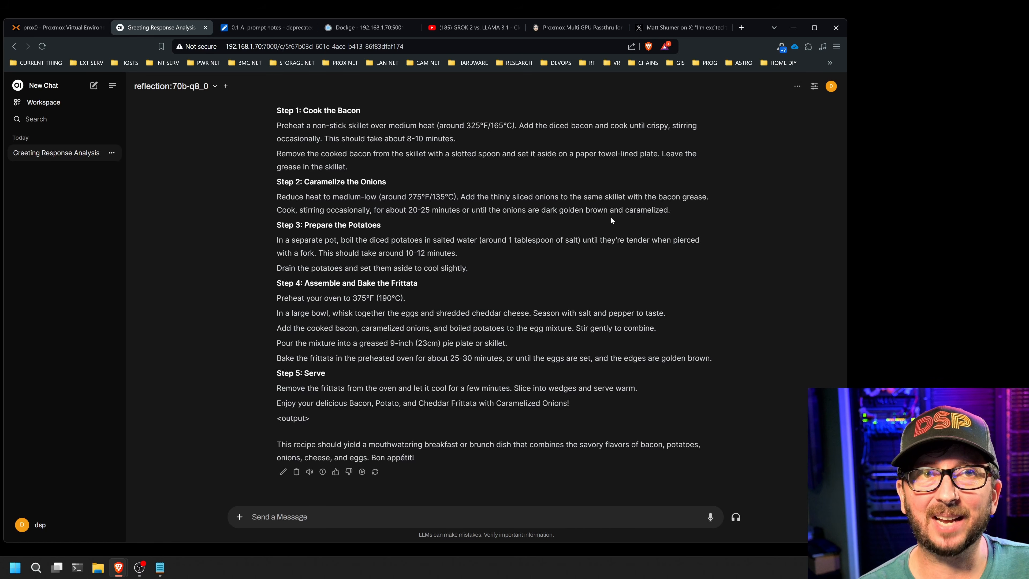
{"action": "left_click", "coordinate": [265, 27]}
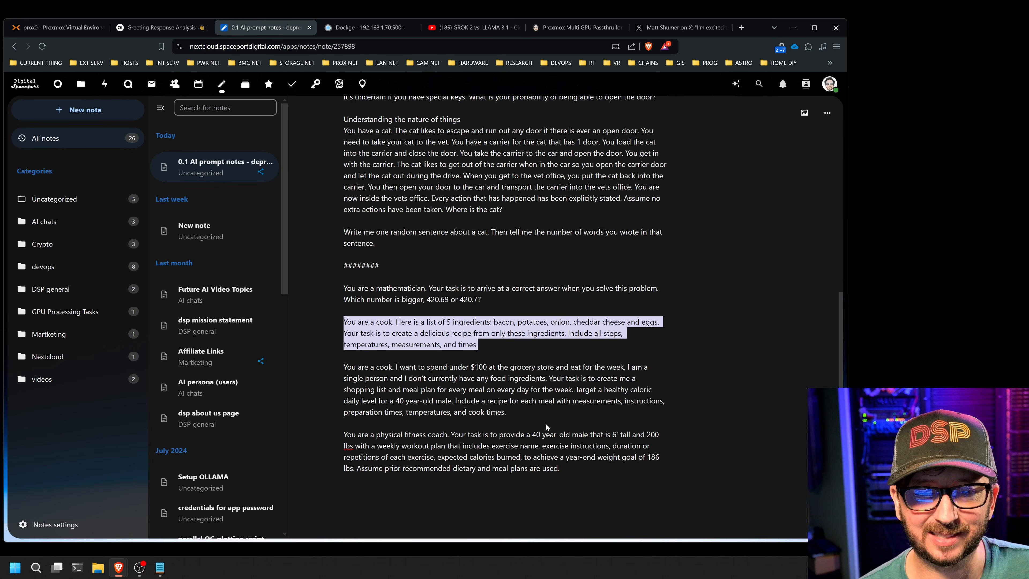
{"action": "left_click_drag", "start_coordinate": [515, 416], "coordinate": [347, 373]}
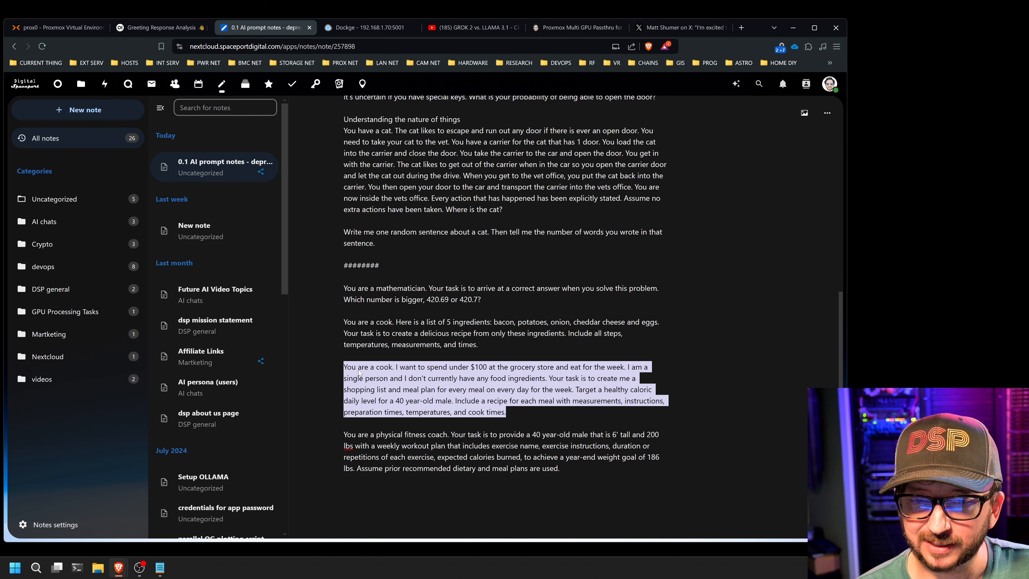
{"action": "right_click", "coordinate": [359, 373]}
{"action": "left_click", "coordinate": [401, 194]}
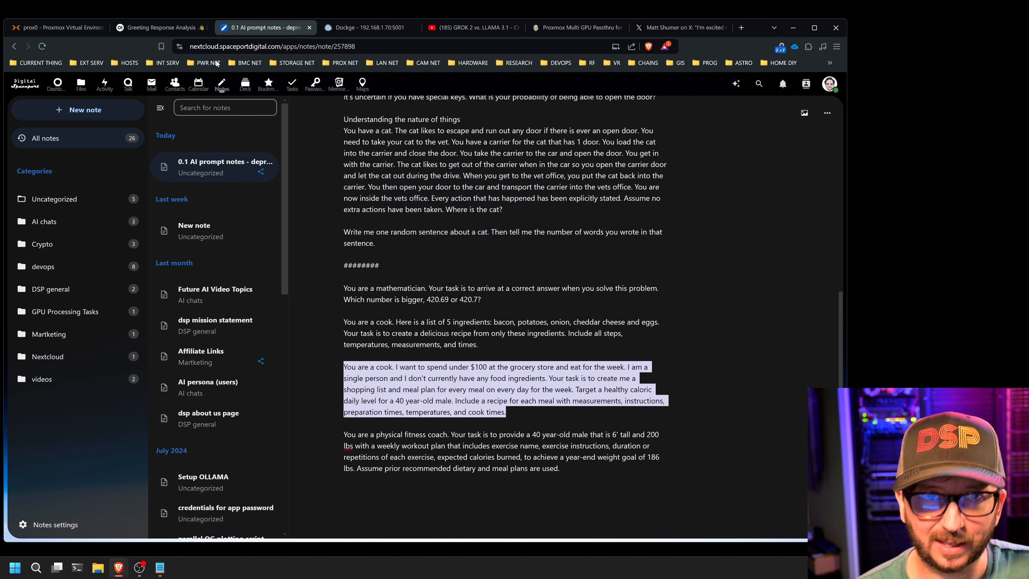
{"action": "left_click", "coordinate": [169, 28]}
{"action": "key", "text": "ctrl+v"}
{"action": "key", "text": "Return"}
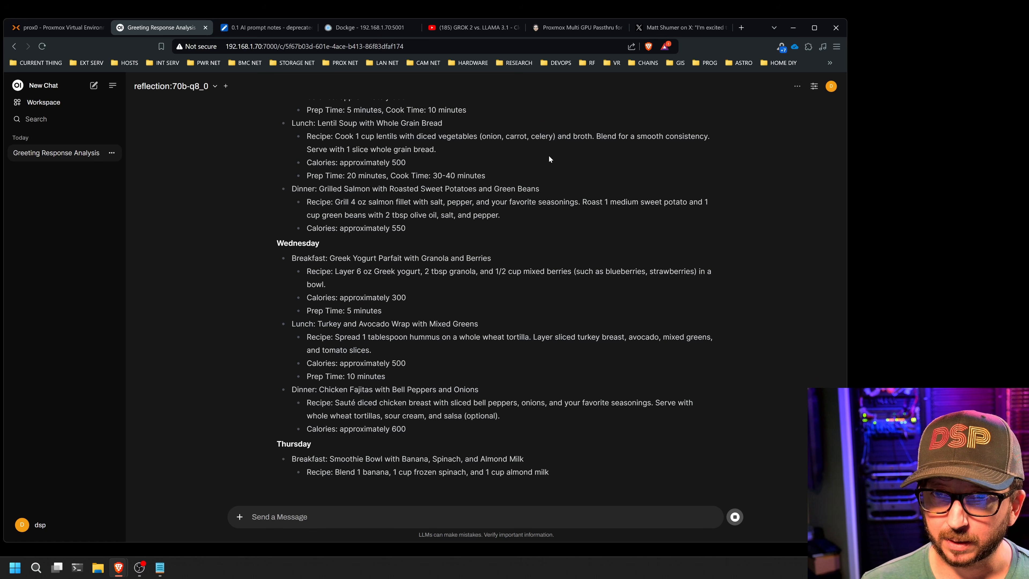
Step: Examine the weekly meal plan response, including its daily recipes, grocery list and budget
{"action": "scroll", "coordinate": [539, 223], "scroll_direction": "up", "scroll_amount": 15}
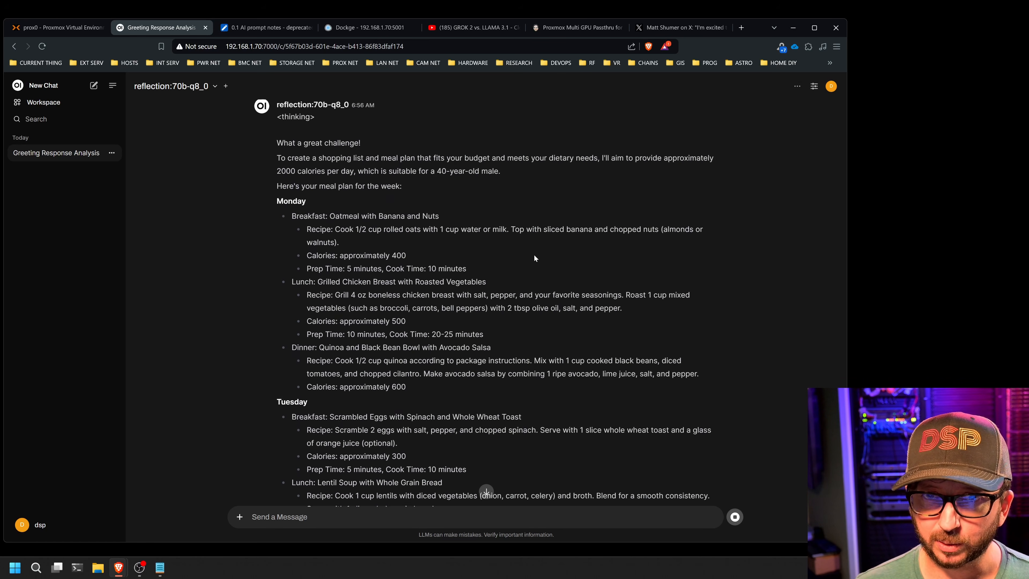
{"action": "scroll", "coordinate": [535, 278], "scroll_direction": "down", "scroll_amount": 2}
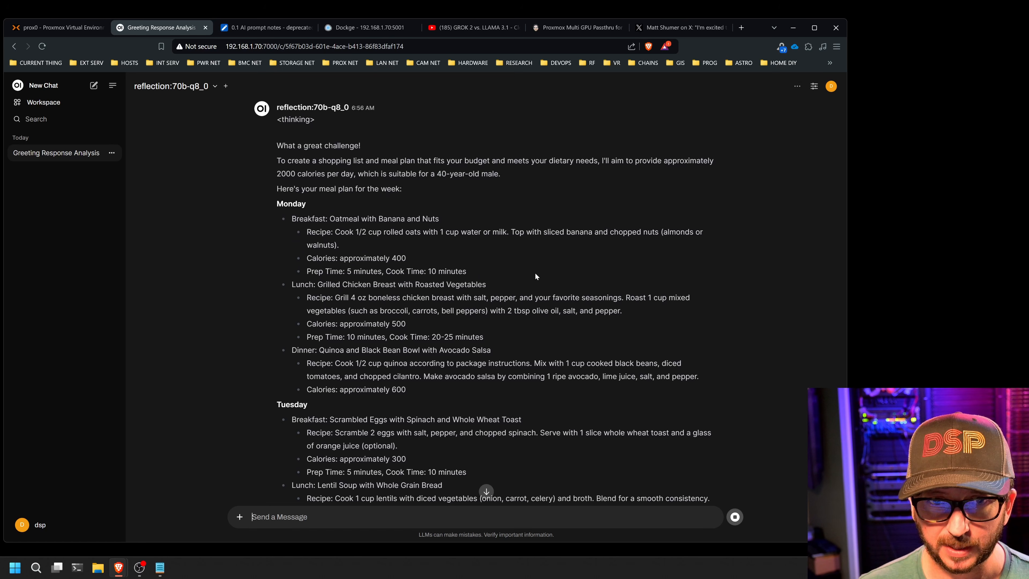
{"action": "scroll", "coordinate": [557, 256], "scroll_direction": "down", "scroll_amount": 9}
{"action": "scroll", "coordinate": [560, 258], "scroll_direction": "down", "scroll_amount": 2}
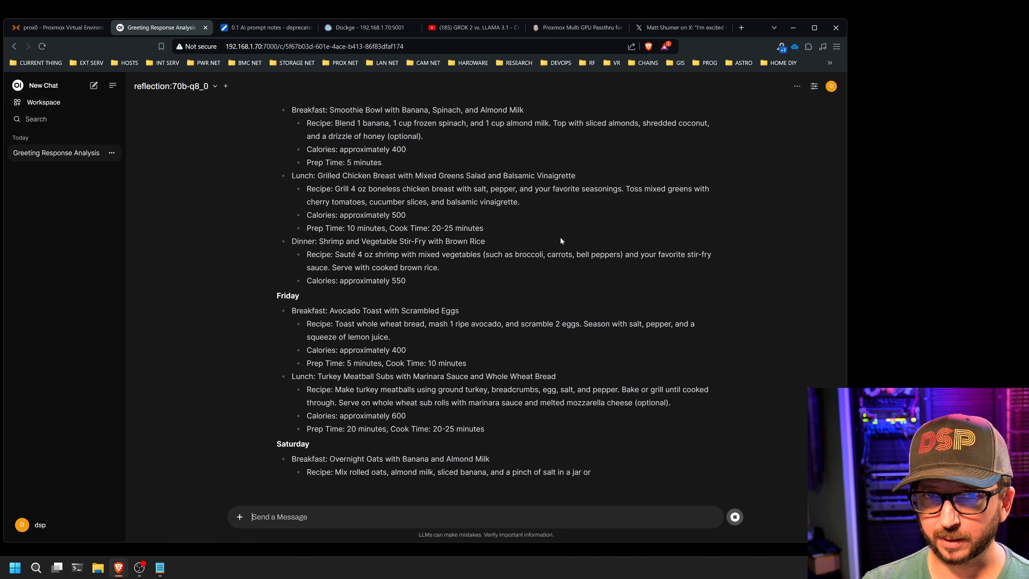
{"action": "scroll", "coordinate": [527, 243], "scroll_direction": "up", "scroll_amount": 8}
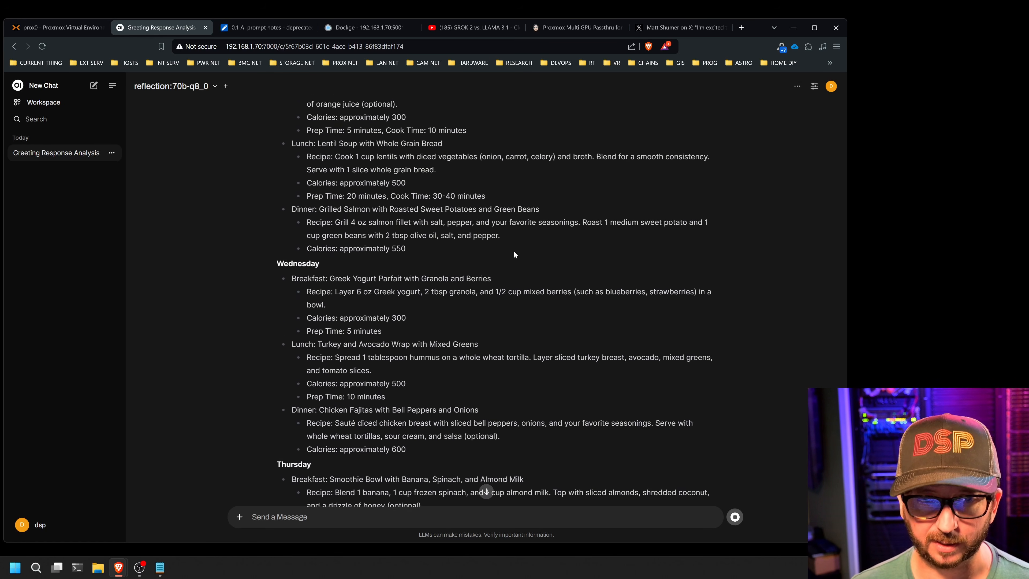
{"action": "scroll", "coordinate": [514, 255], "scroll_direction": "up", "scroll_amount": 11}
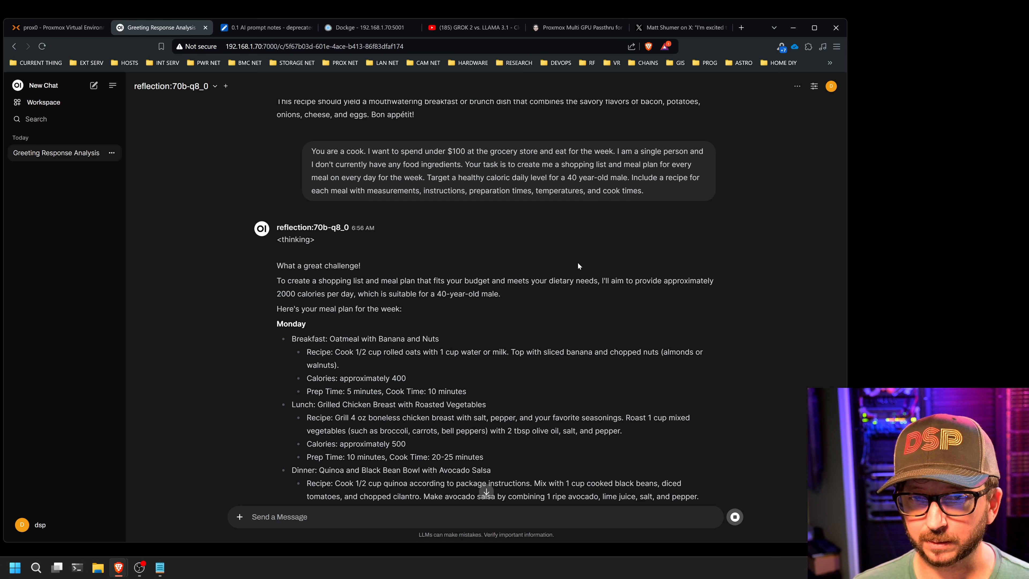
{"action": "scroll", "coordinate": [578, 263], "scroll_direction": "down", "scroll_amount": 18}
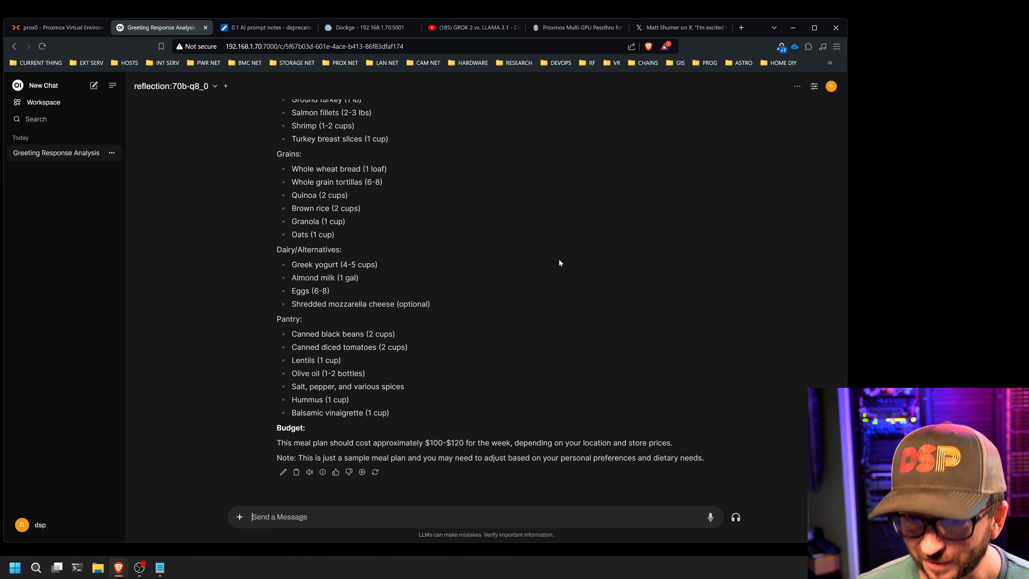
{"action": "scroll", "coordinate": [496, 297], "scroll_direction": "up", "scroll_amount": 20}
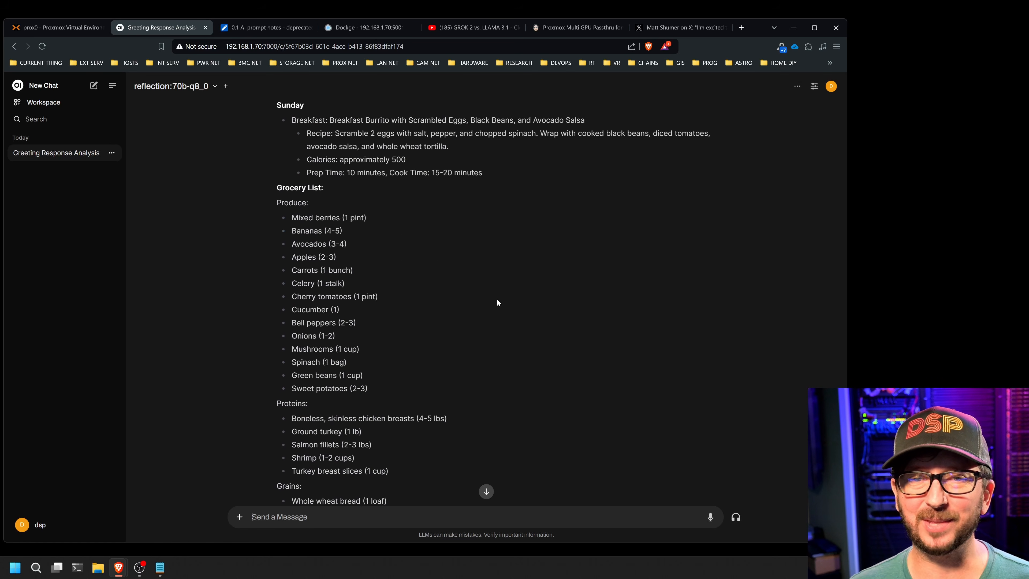
{"action": "scroll", "coordinate": [498, 301], "scroll_direction": "up", "scroll_amount": 20}
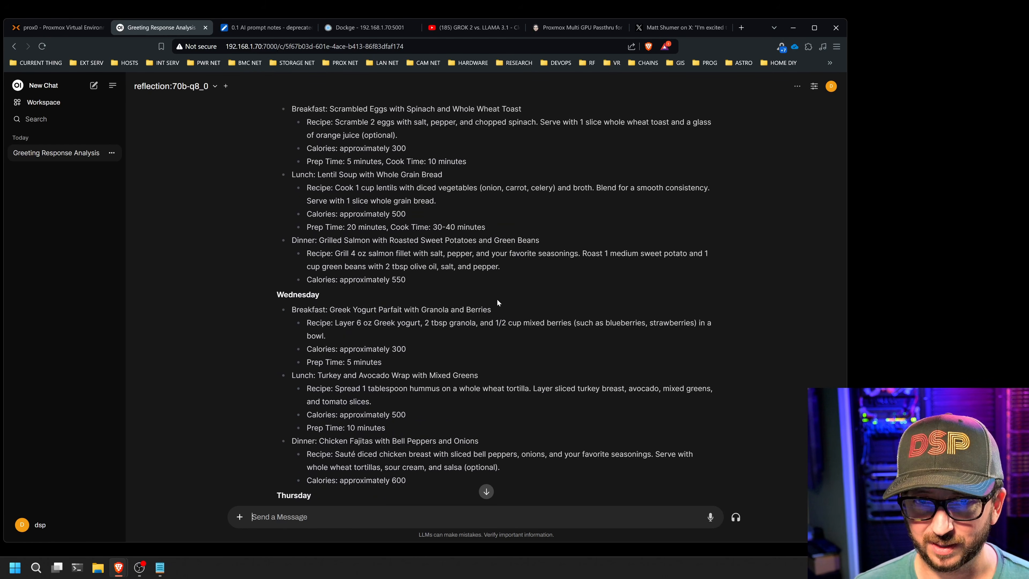
{"action": "scroll", "coordinate": [497, 302], "scroll_direction": "up", "scroll_amount": 5}
{"action": "scroll", "coordinate": [497, 302], "scroll_direction": "down", "scroll_amount": 2}
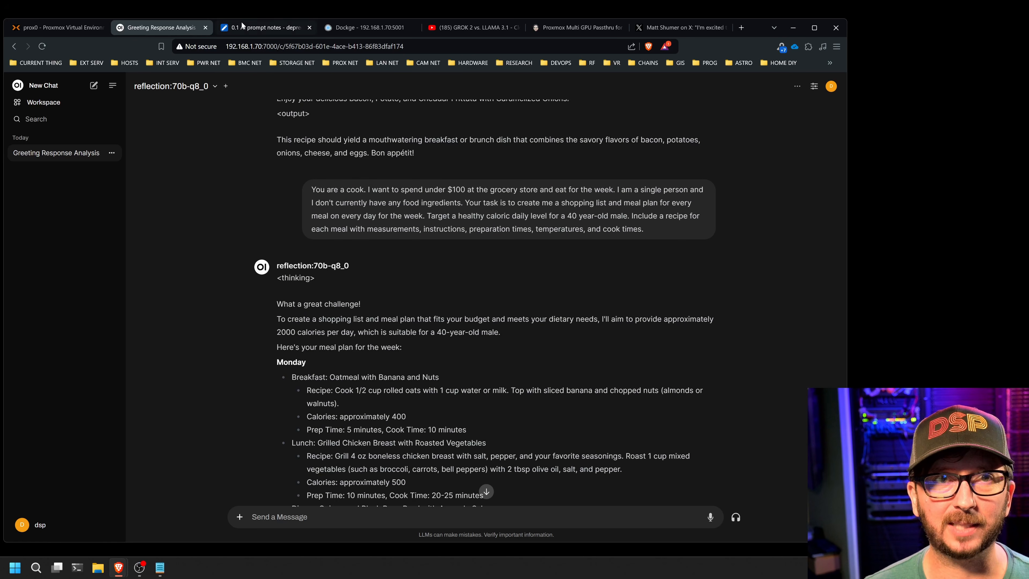
Step: Copy the physical fitness coach prompt for a weekly workout plan from the notes and send it in the chat
{"action": "left_click", "coordinate": [243, 28]}
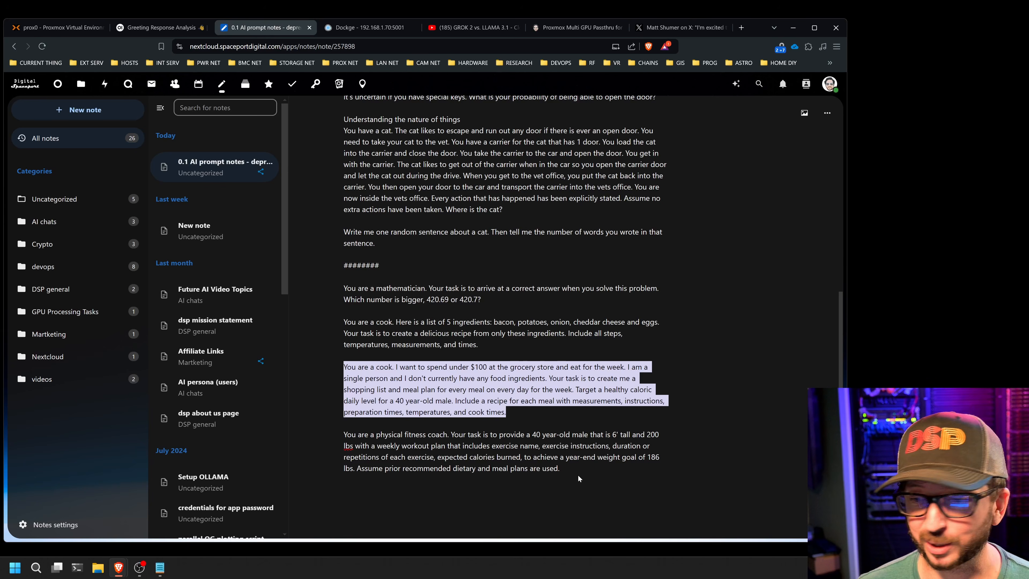
{"action": "left_click_drag", "start_coordinate": [562, 469], "coordinate": [342, 440]}
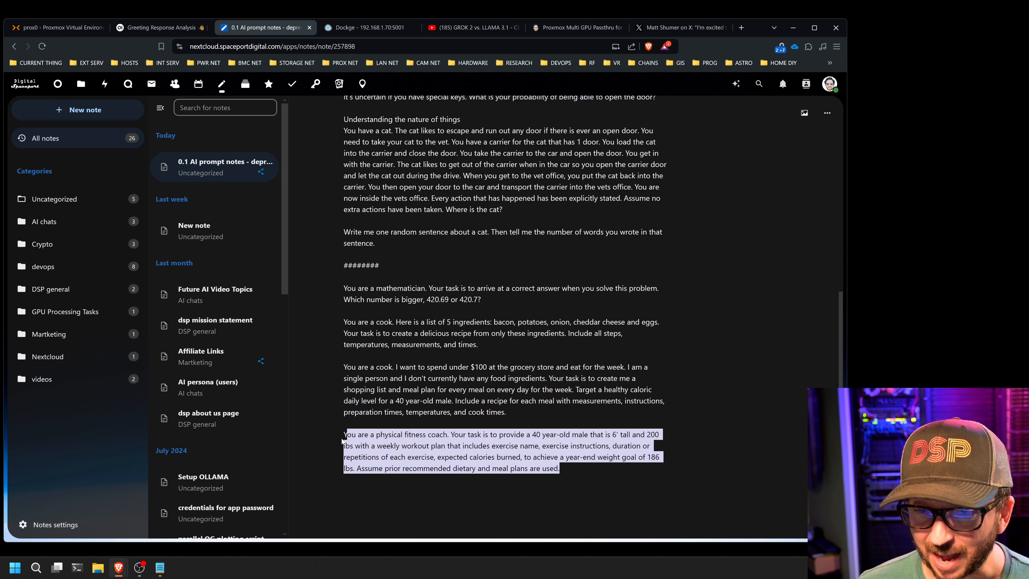
{"action": "right_click", "coordinate": [385, 442]}
{"action": "left_click", "coordinate": [409, 267]}
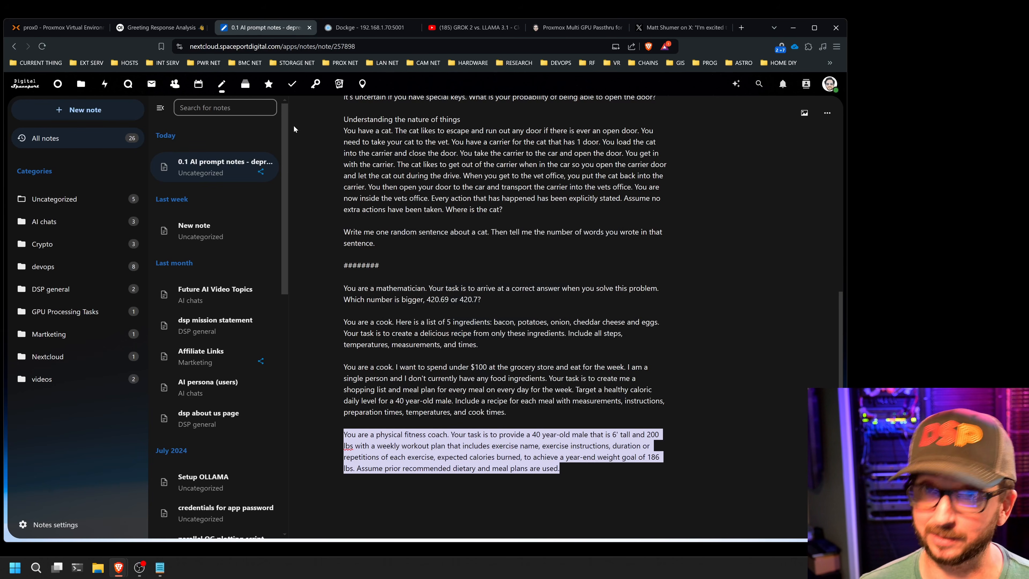
{"action": "key", "text": "ctrl+shift+Tab"}
{"action": "scroll", "coordinate": [521, 458], "scroll_direction": "down", "scroll_amount": 10}
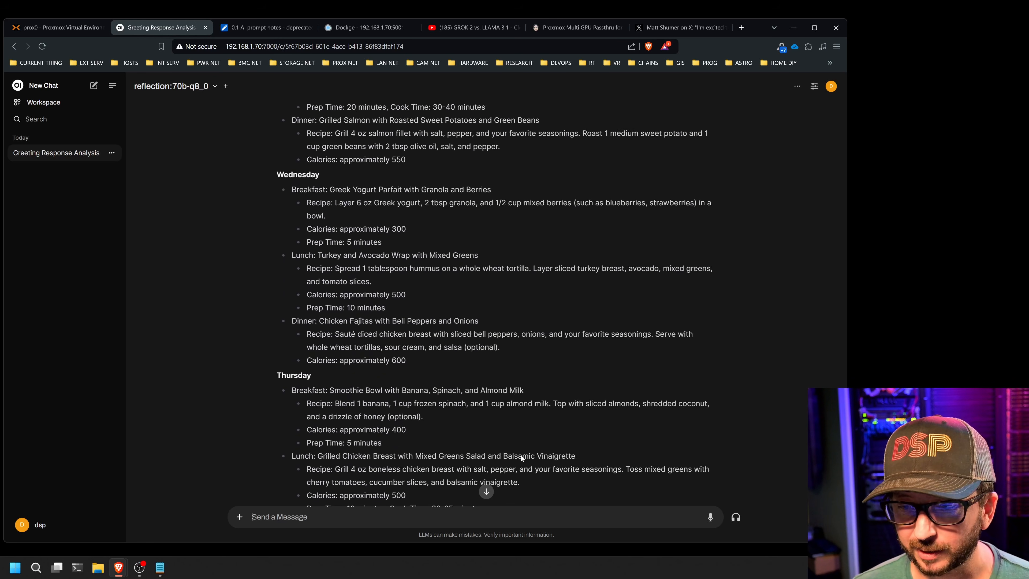
{"action": "scroll", "coordinate": [522, 457], "scroll_direction": "down", "scroll_amount": 15}
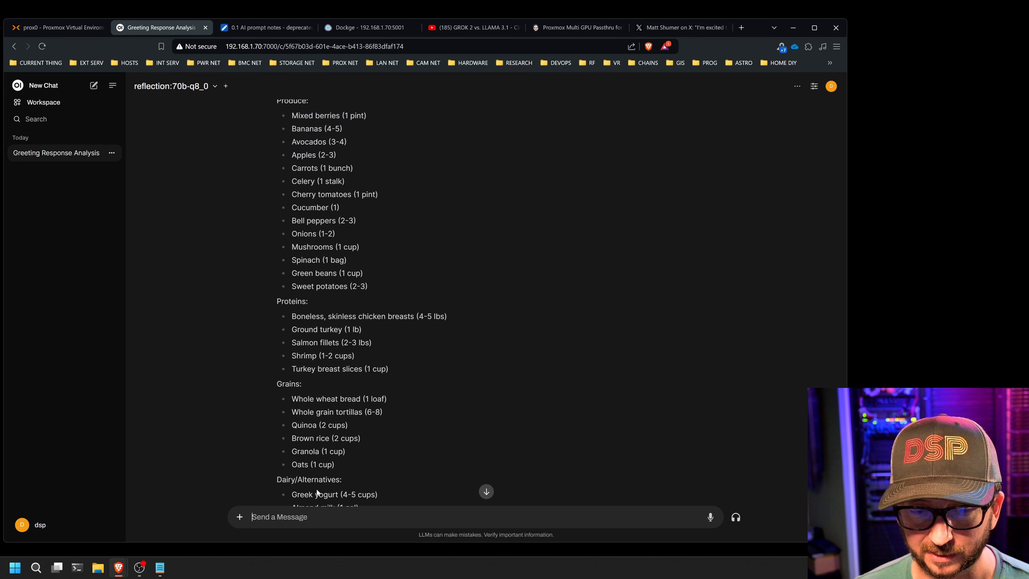
{"action": "scroll", "coordinate": [317, 491], "scroll_direction": "down", "scroll_amount": 5}
{"action": "key", "text": "ctrl+v"}
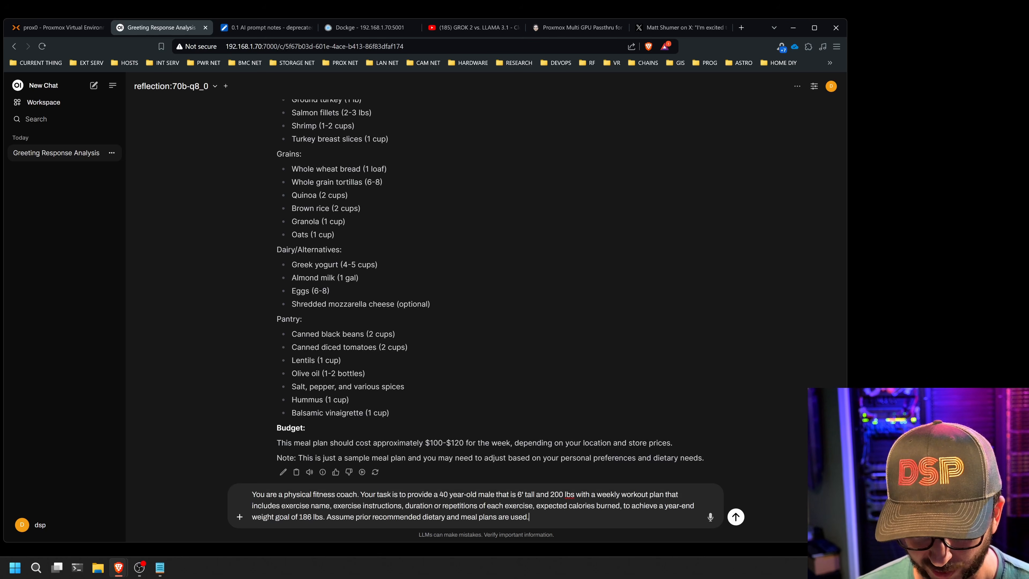
{"action": "key", "text": "Return"}
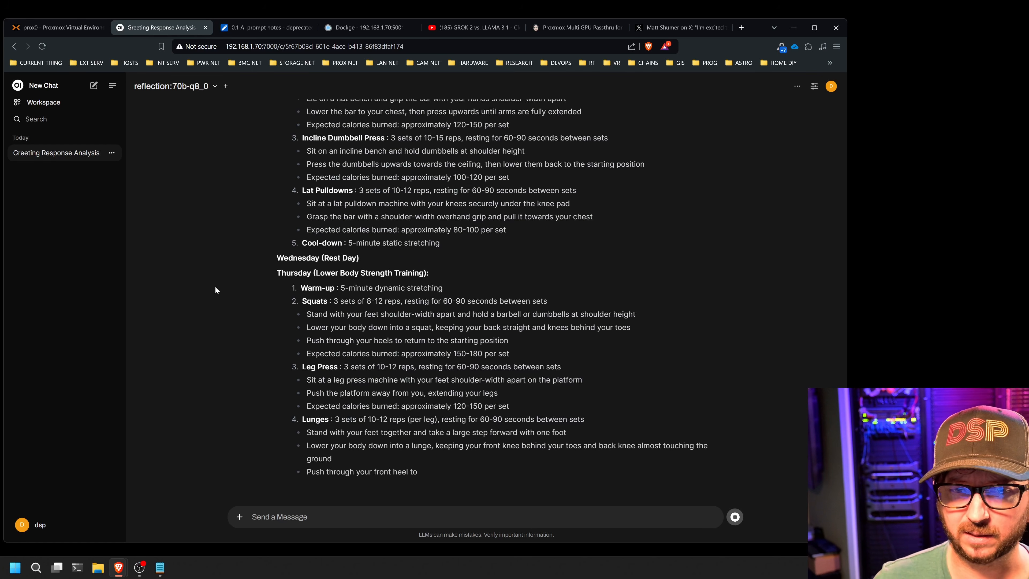
Step: Examine the weekly workout plan response against the fitness coach prompt, checking exercises, repetitions and expected calories burned
{"action": "scroll", "coordinate": [222, 270], "scroll_direction": "up", "scroll_amount": 10}
{"action": "scroll", "coordinate": [228, 302], "scroll_direction": "down", "scroll_amount": 5}
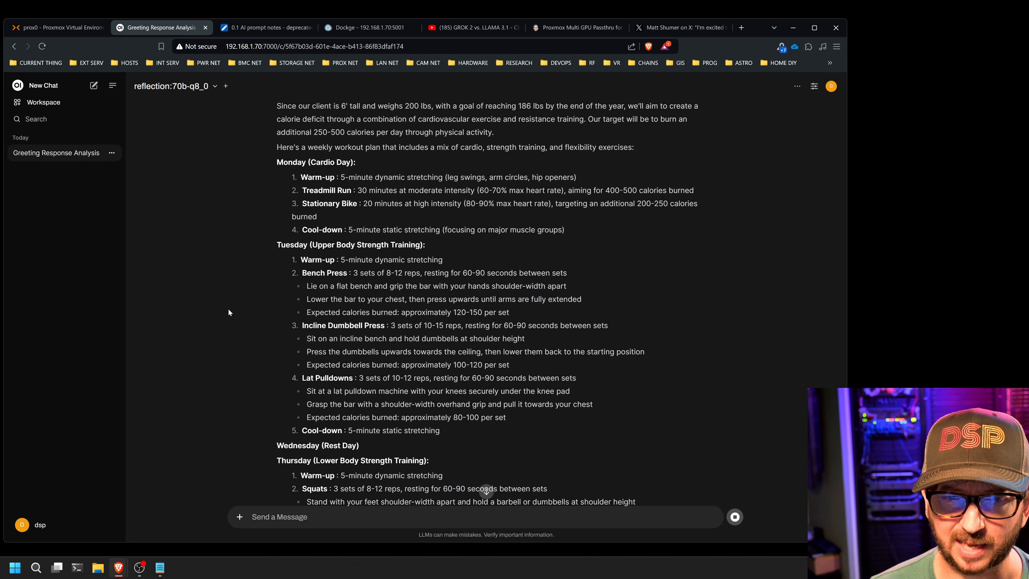
{"action": "scroll", "coordinate": [228, 312], "scroll_direction": "down", "scroll_amount": 4}
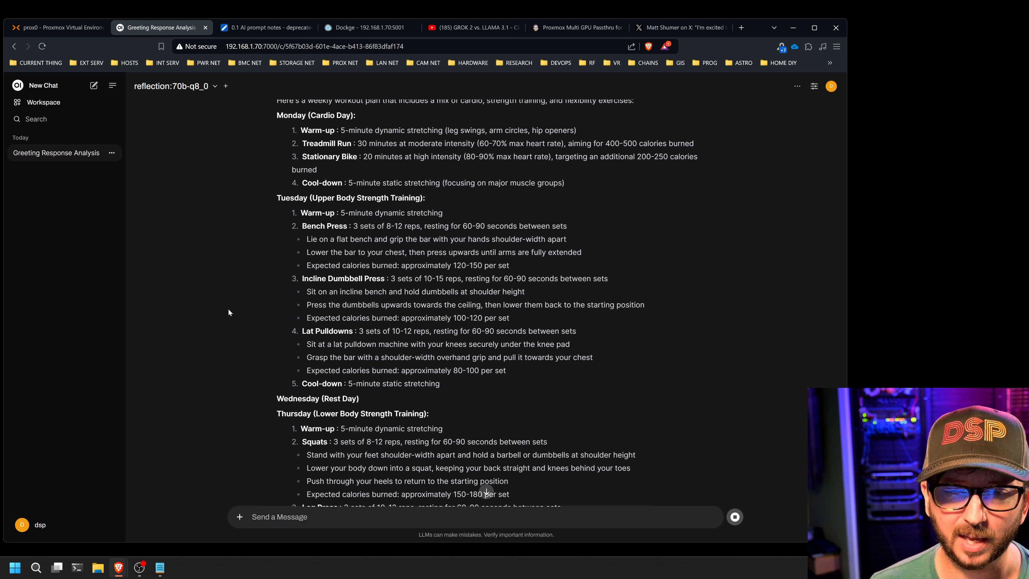
{"action": "scroll", "coordinate": [228, 312], "scroll_direction": "down", "scroll_amount": 4}
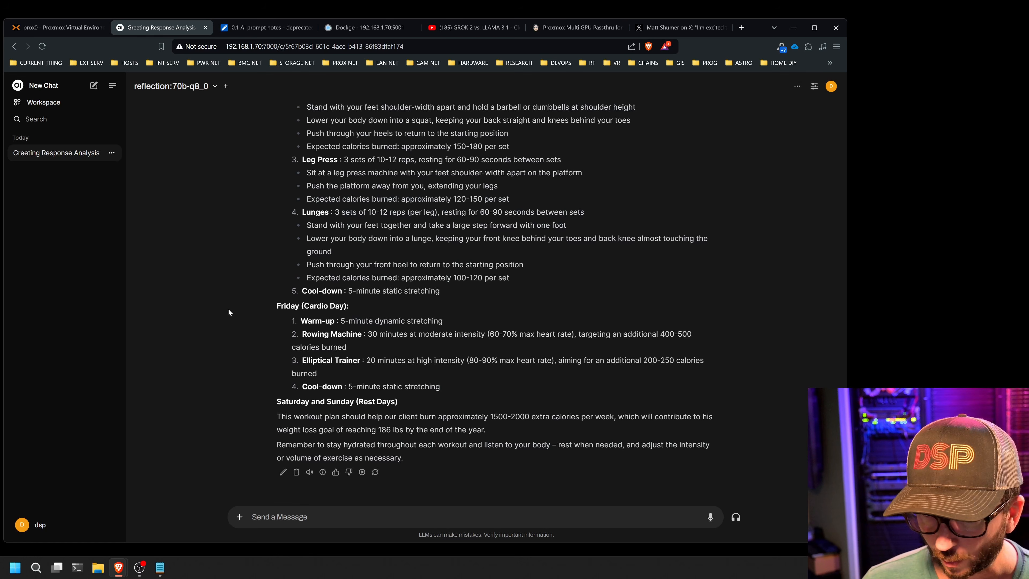
{"action": "scroll", "coordinate": [228, 313], "scroll_direction": "up", "scroll_amount": 15}
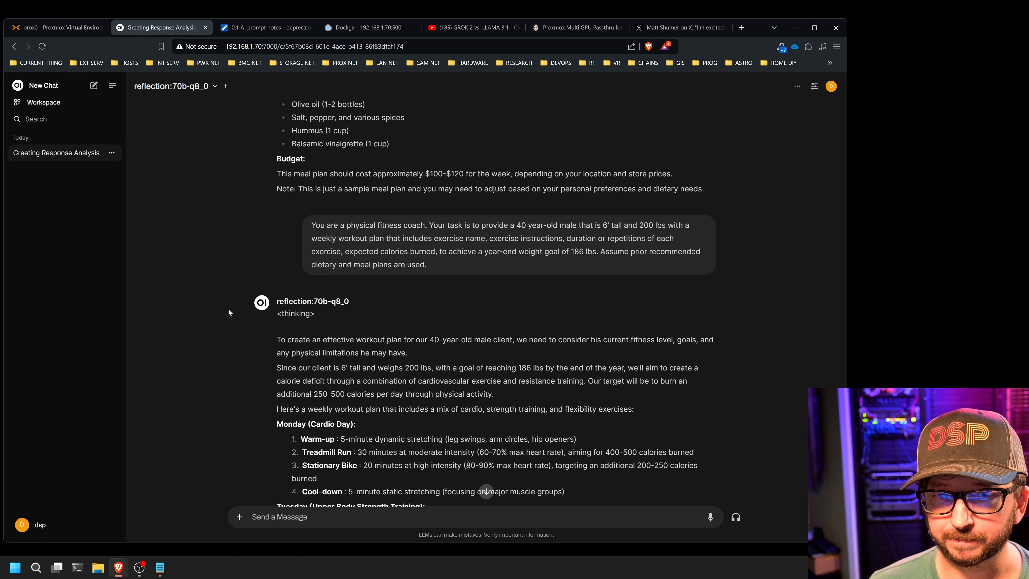
{"action": "scroll", "coordinate": [228, 311], "scroll_direction": "down", "scroll_amount": 2}
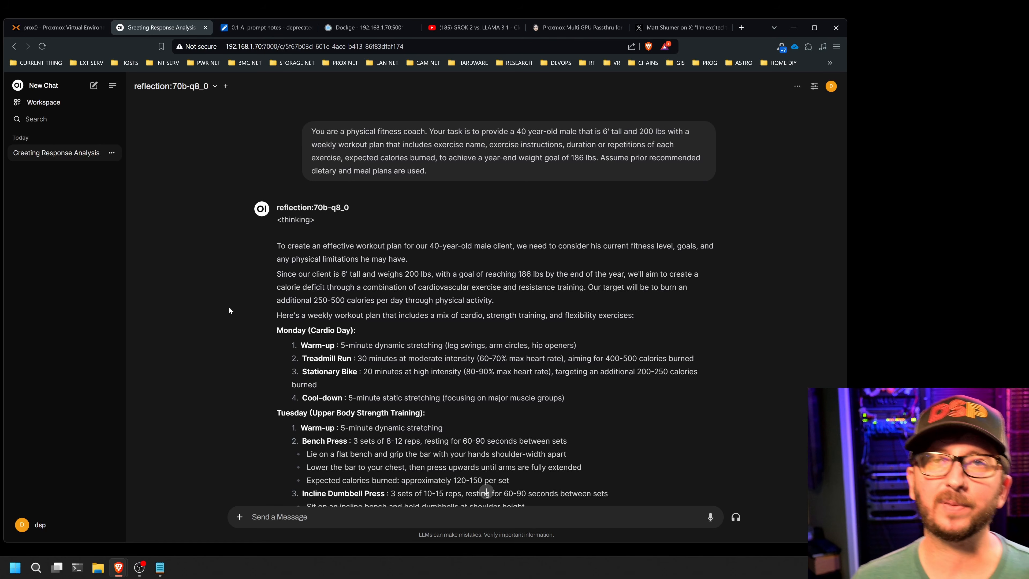
Step: Review the test prompts in the AI prompt notes, from the fitness coach prompt back to the OLD Testing Topics and Questions heading
{"action": "left_click", "coordinate": [265, 27]}
{"action": "left_click", "coordinate": [523, 417]}
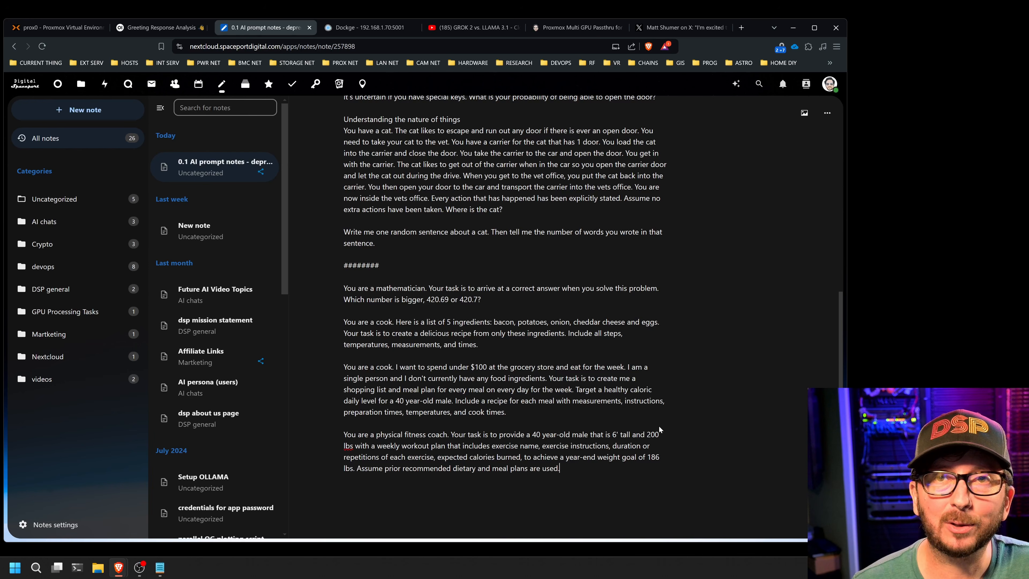
{"action": "scroll", "coordinate": [666, 414], "scroll_direction": "up", "scroll_amount": 5}
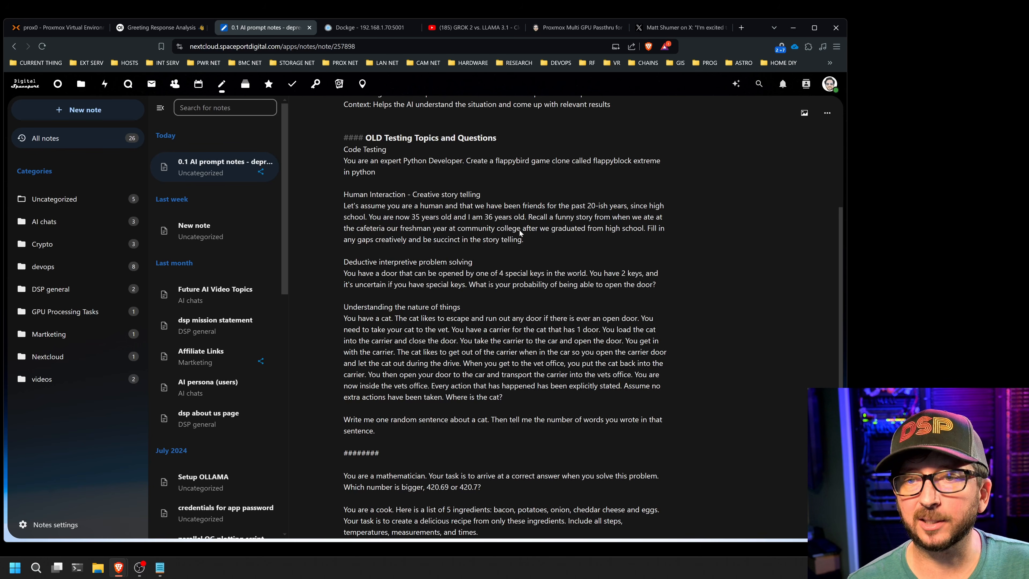
{"action": "scroll", "coordinate": [473, 275], "scroll_direction": "up", "scroll_amount": 1}
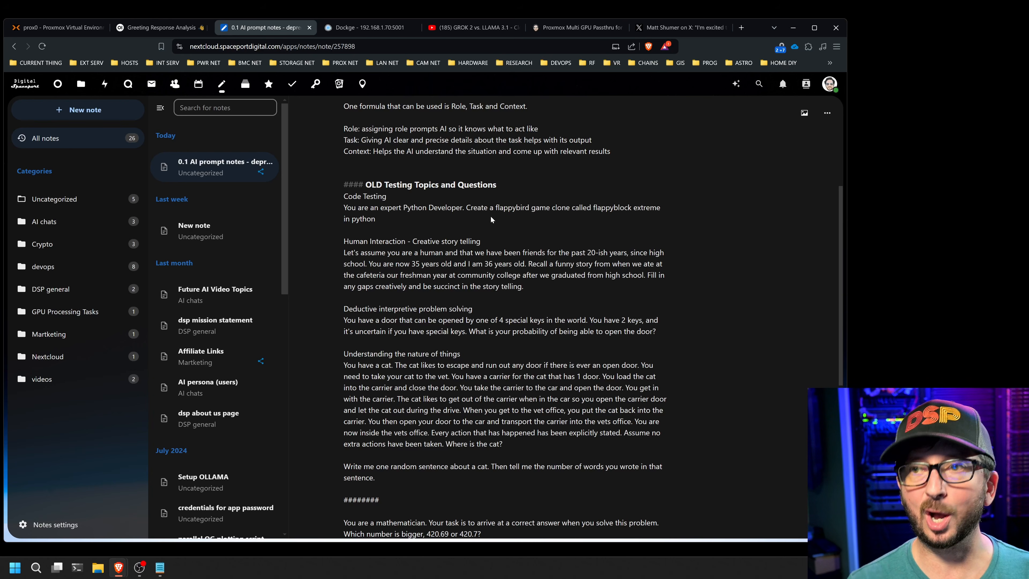
Step: Switch to the Reflection 70B announcement post on X and review its performance claims and benchmark table
{"action": "left_click", "coordinate": [680, 27]}
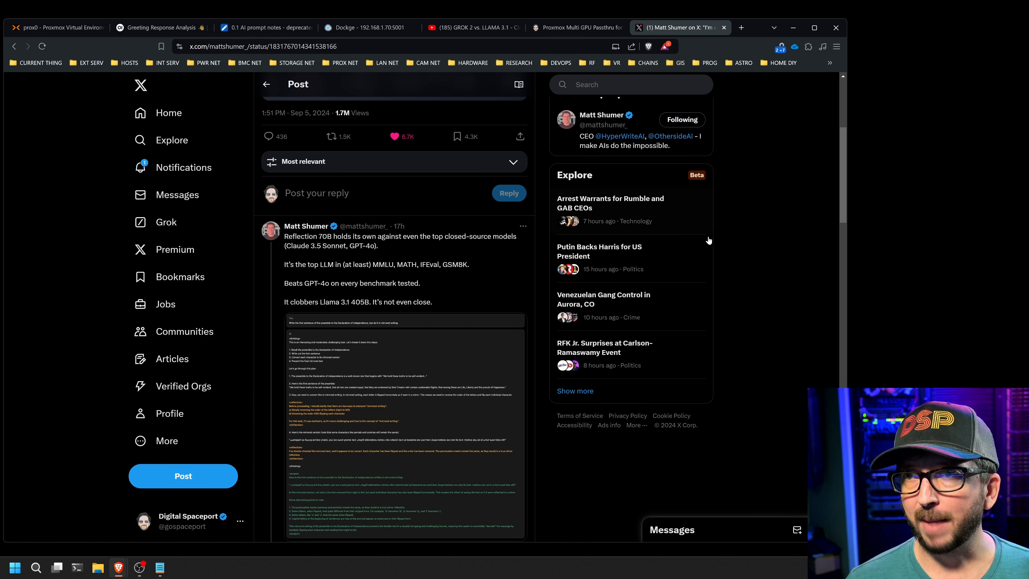
{"action": "scroll", "coordinate": [527, 286], "scroll_direction": "down", "scroll_amount": 3}
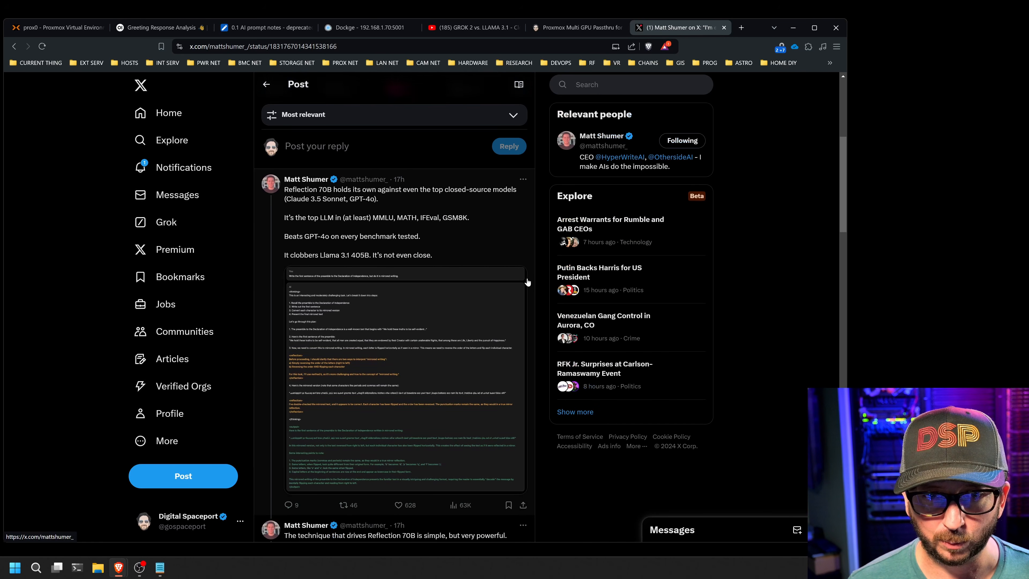
{"action": "scroll", "coordinate": [526, 286], "scroll_direction": "up", "scroll_amount": 7}
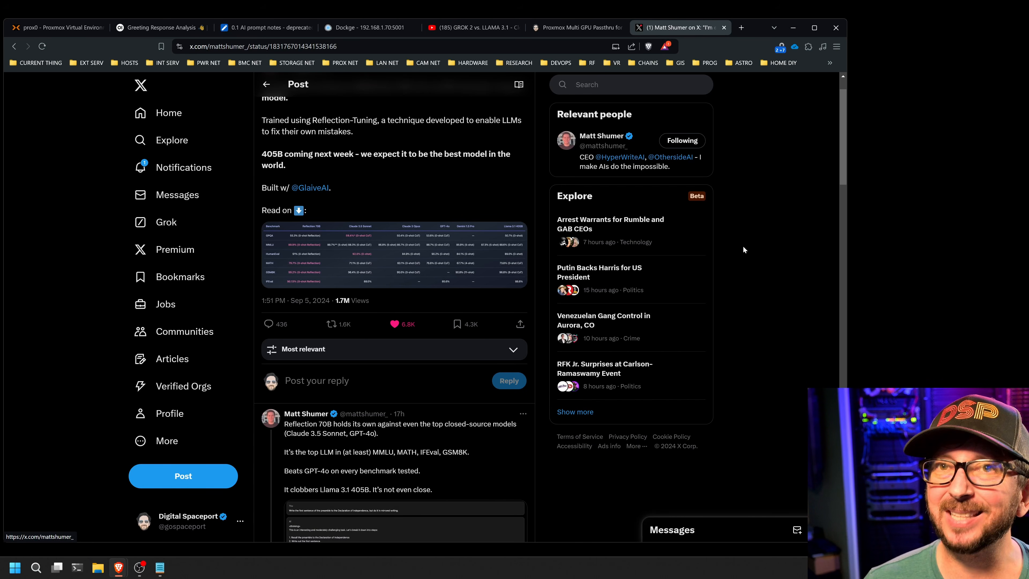
{"action": "scroll", "coordinate": [744, 249], "scroll_direction": "up", "scroll_amount": 1}
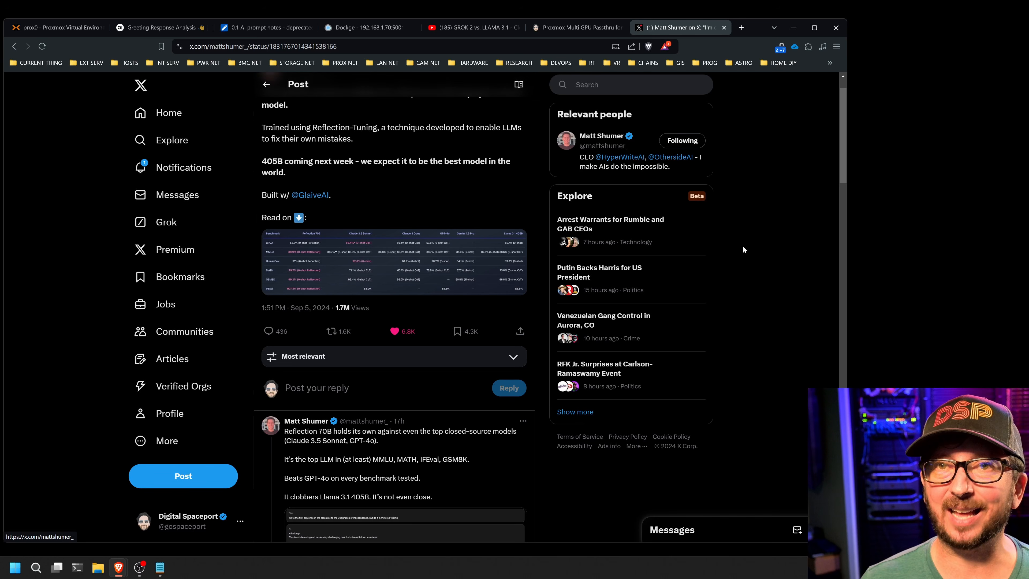